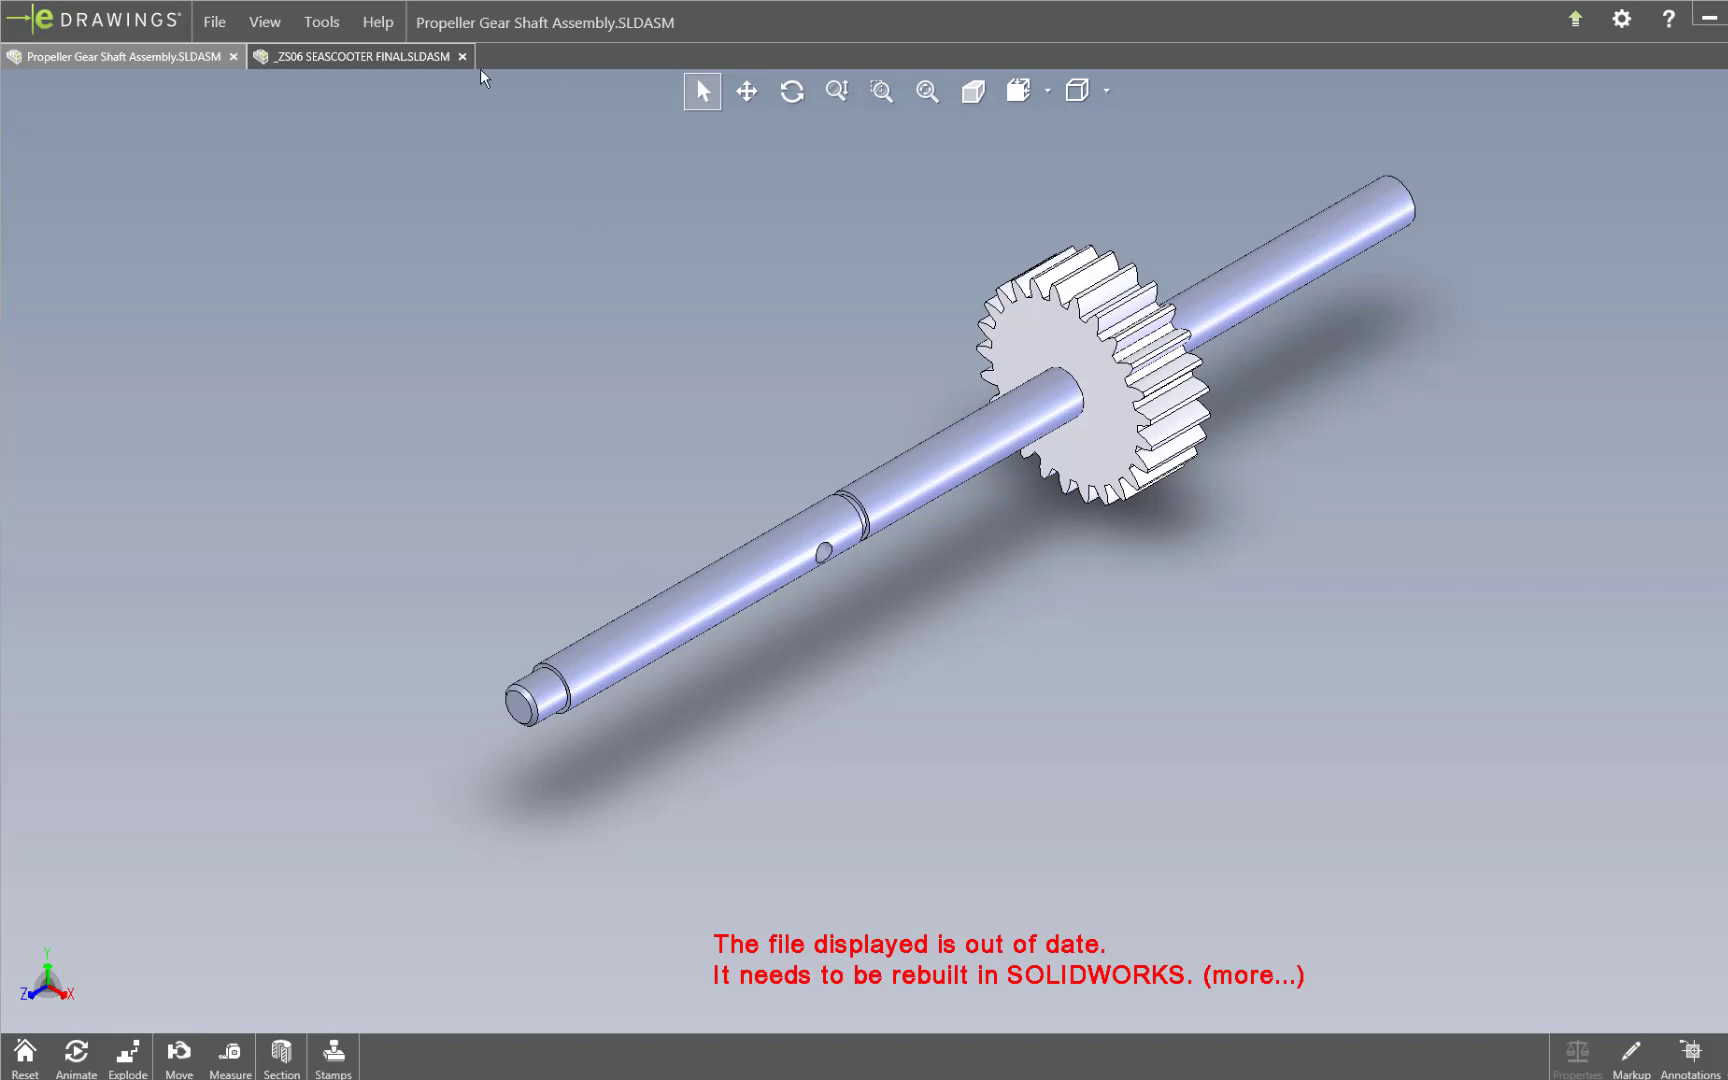
Step: Switch eDrawings to the _ZS06 SEASCOOTER FINAL.SLDASM tab to show the orange sea scooter
click(378, 50)
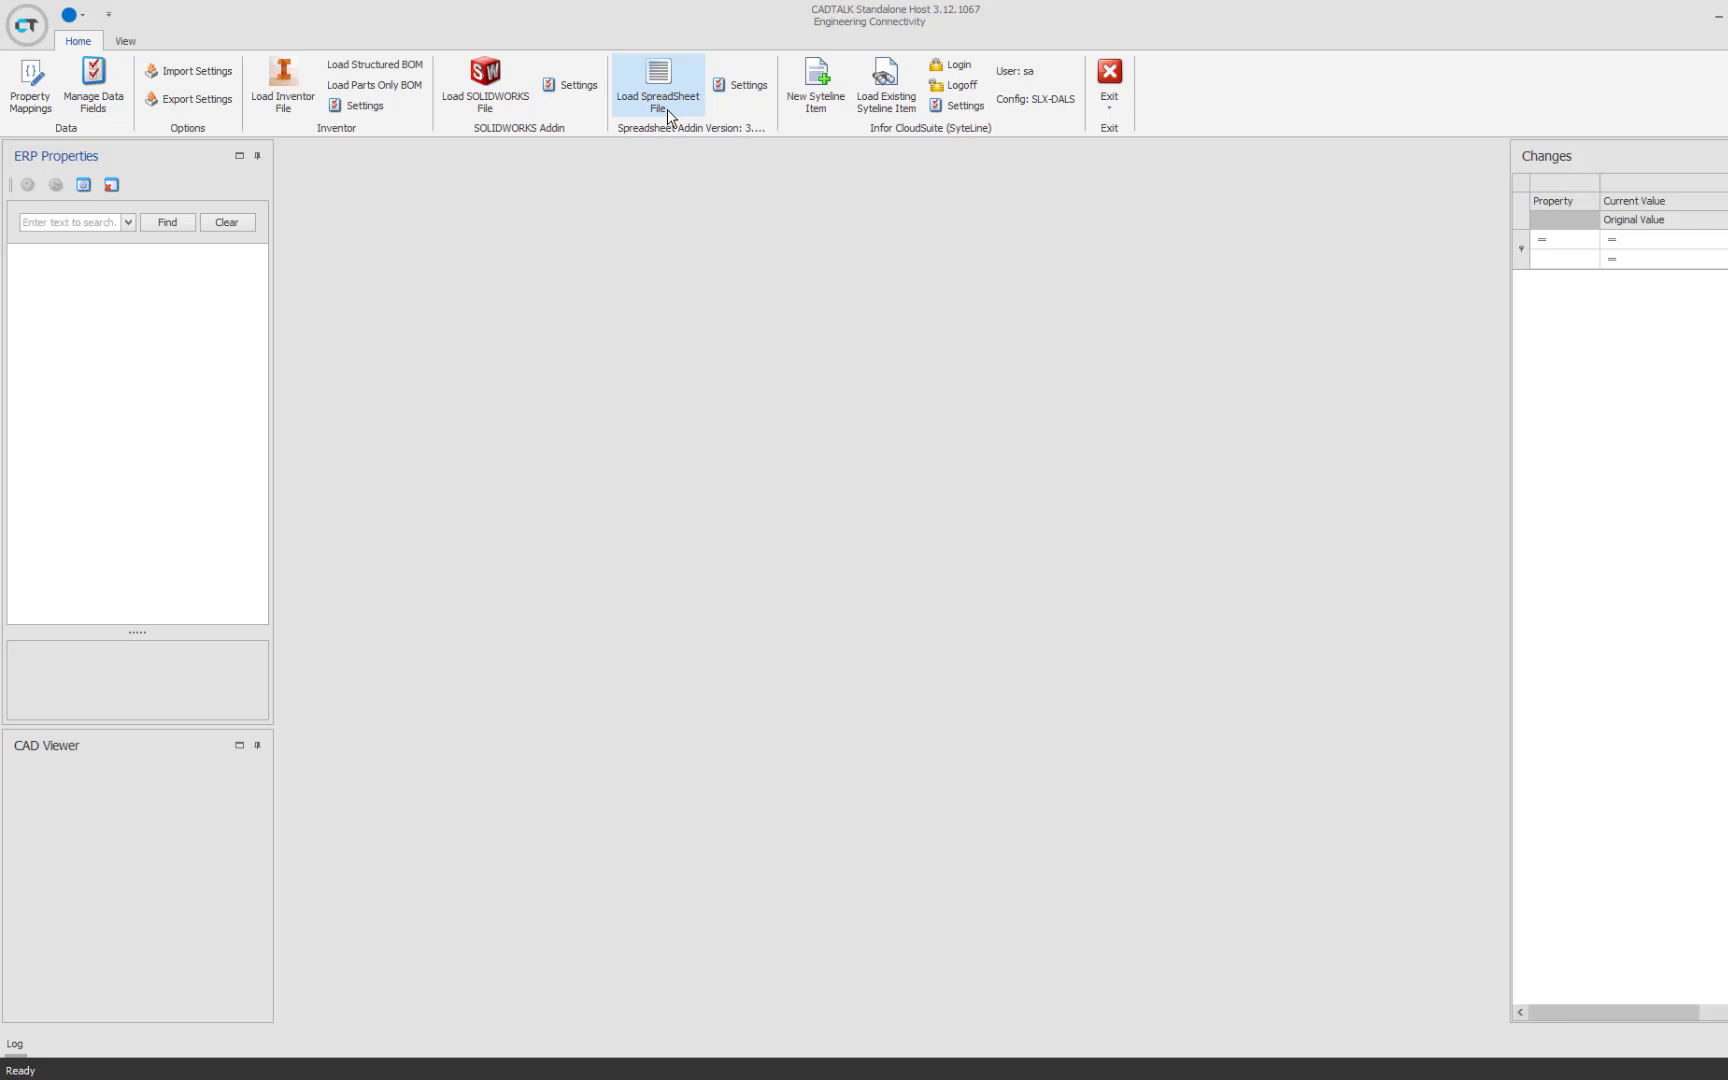
Step: Load the Propeller Gear Shaft Assembly SOLIDWORKS file using its '25 tooth gear' BOM
click(497, 106)
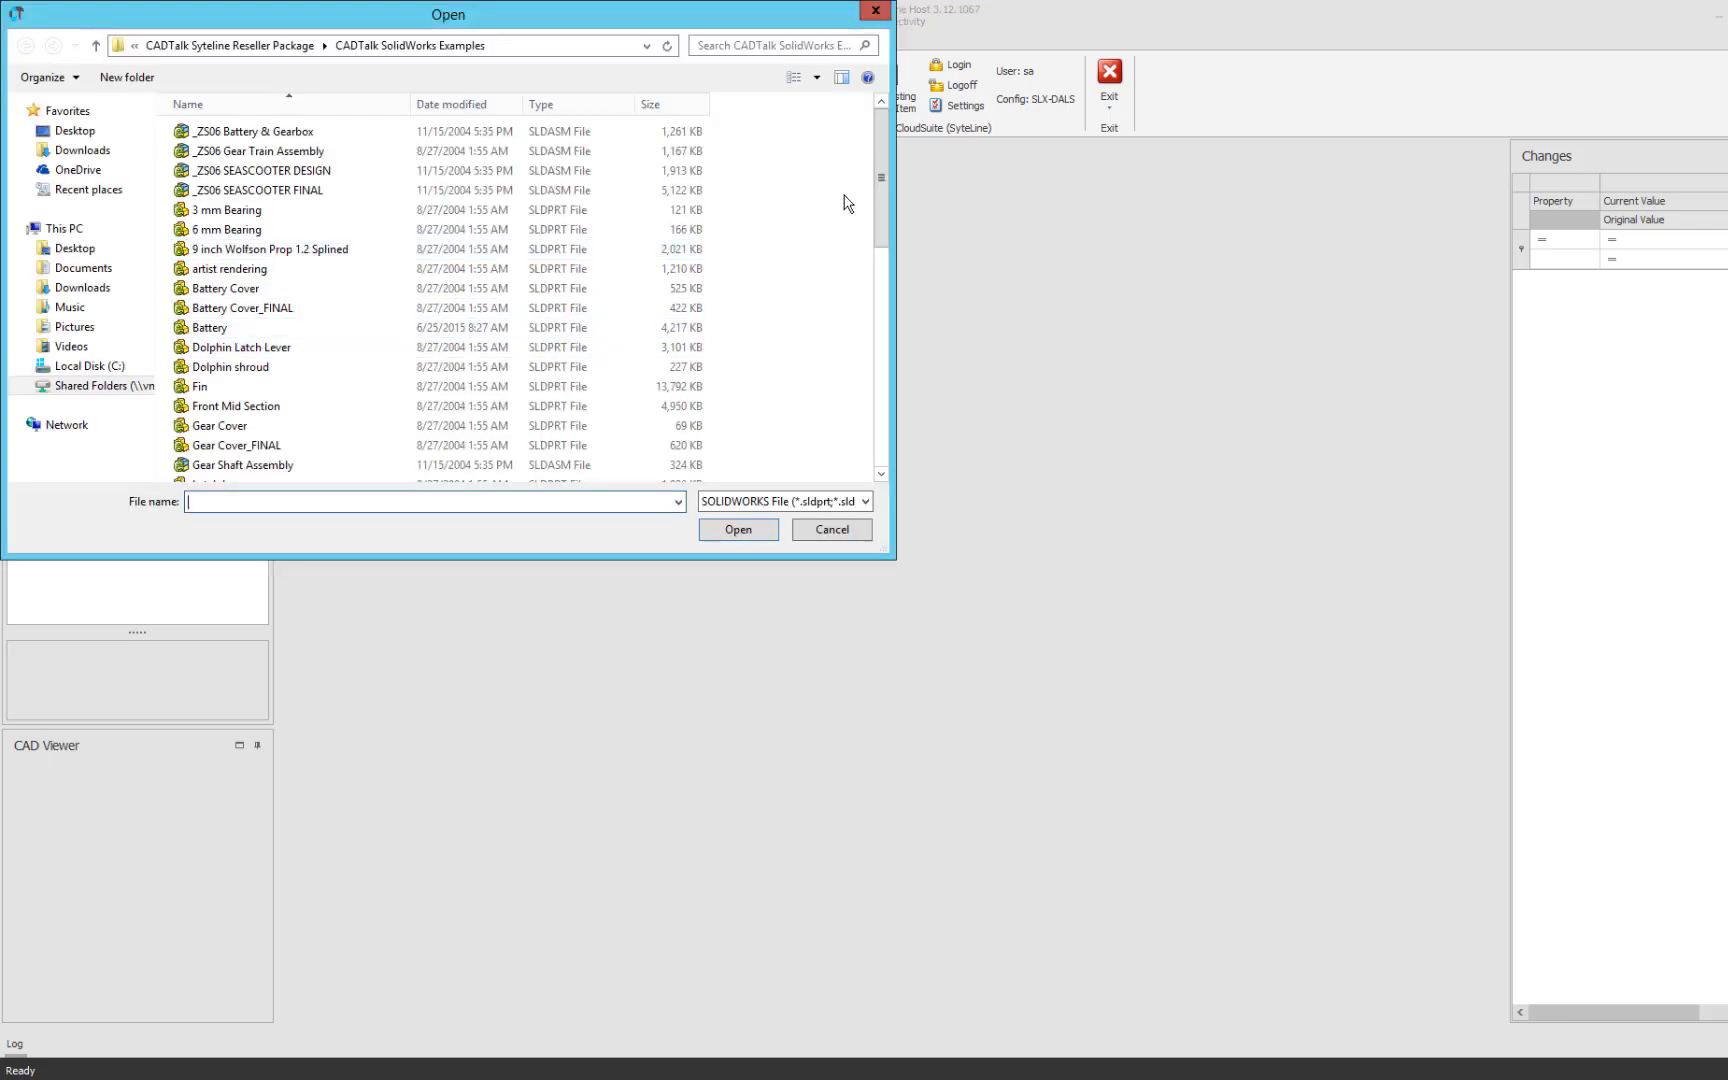
drag(882, 190, 882, 356)
double_click(303, 364)
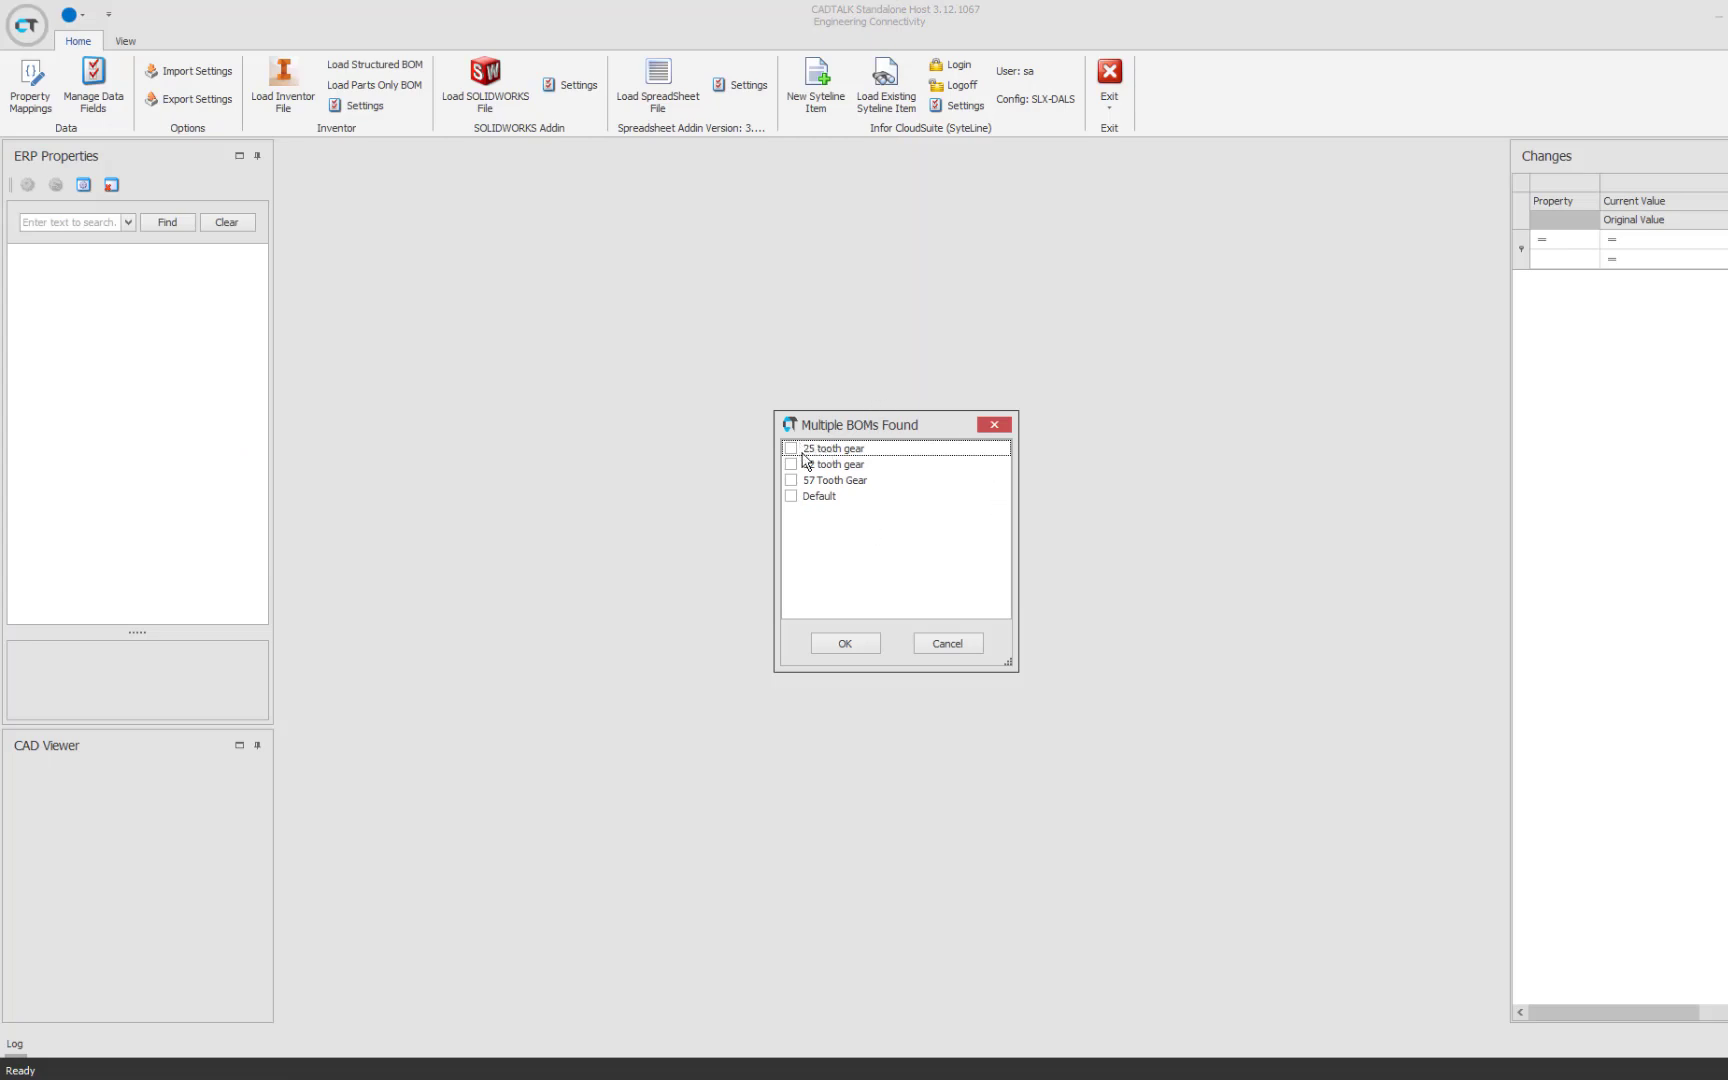
click(792, 449)
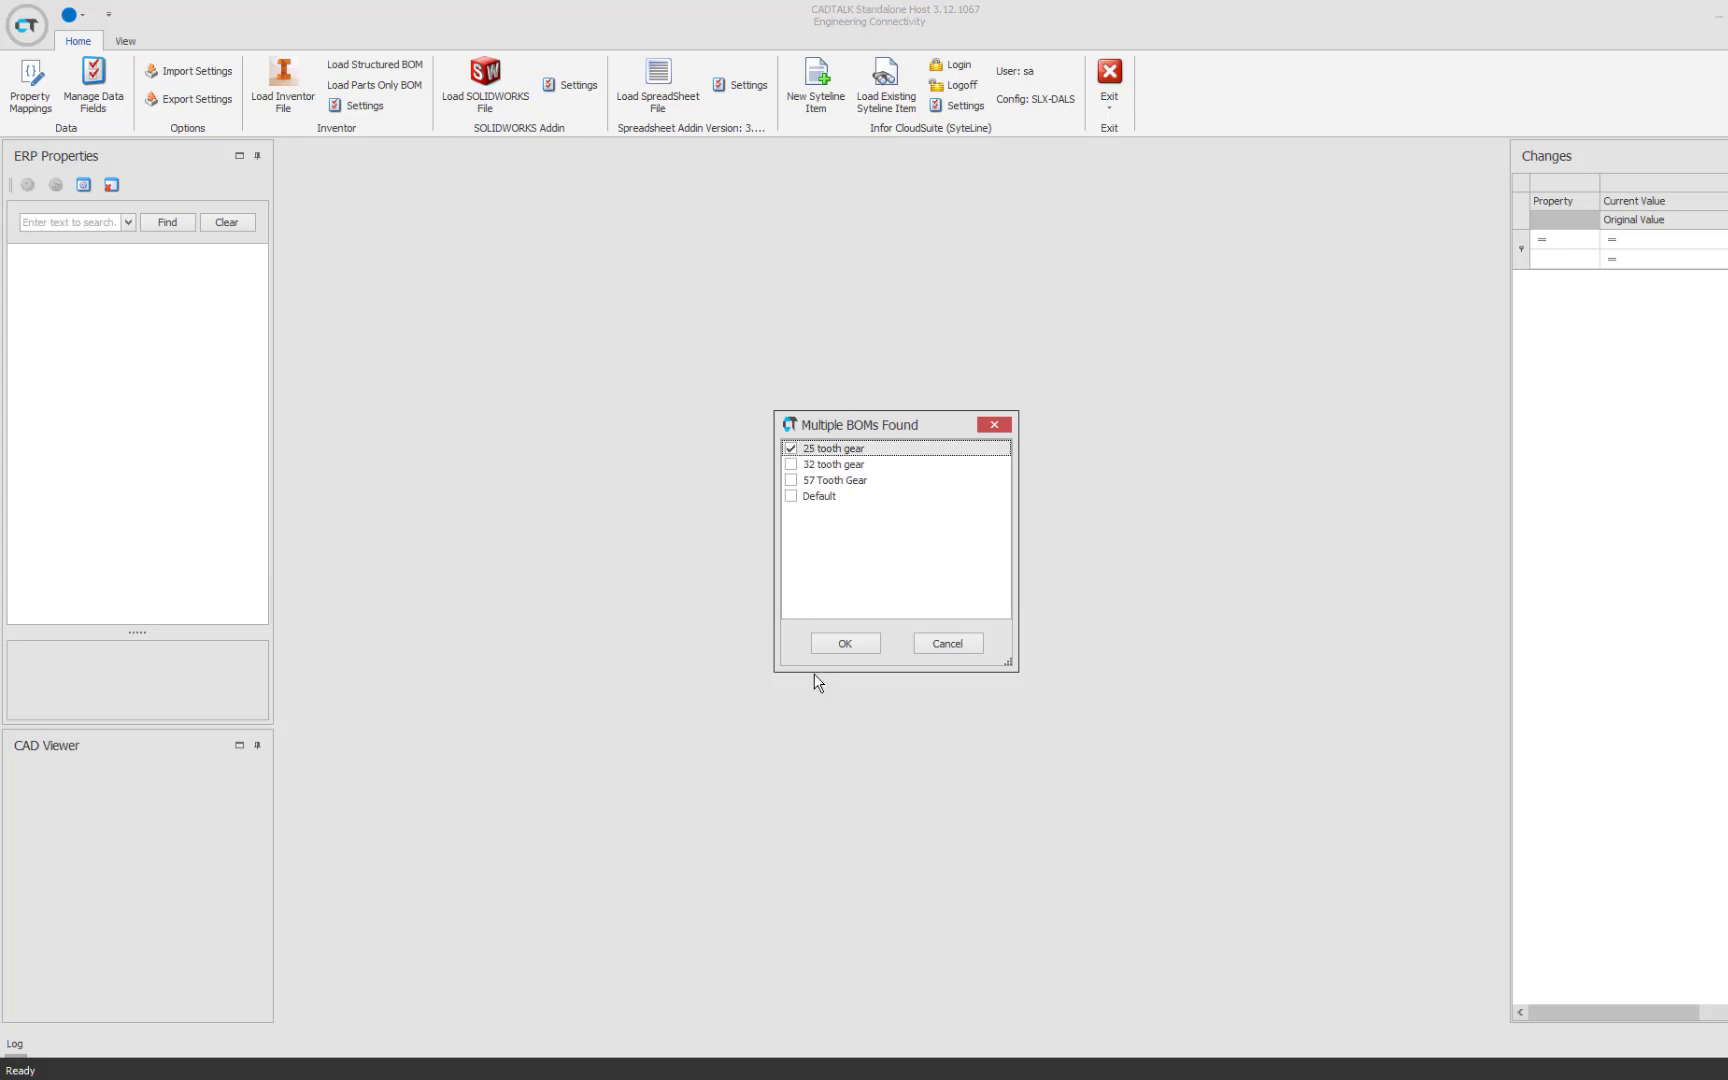
click(848, 644)
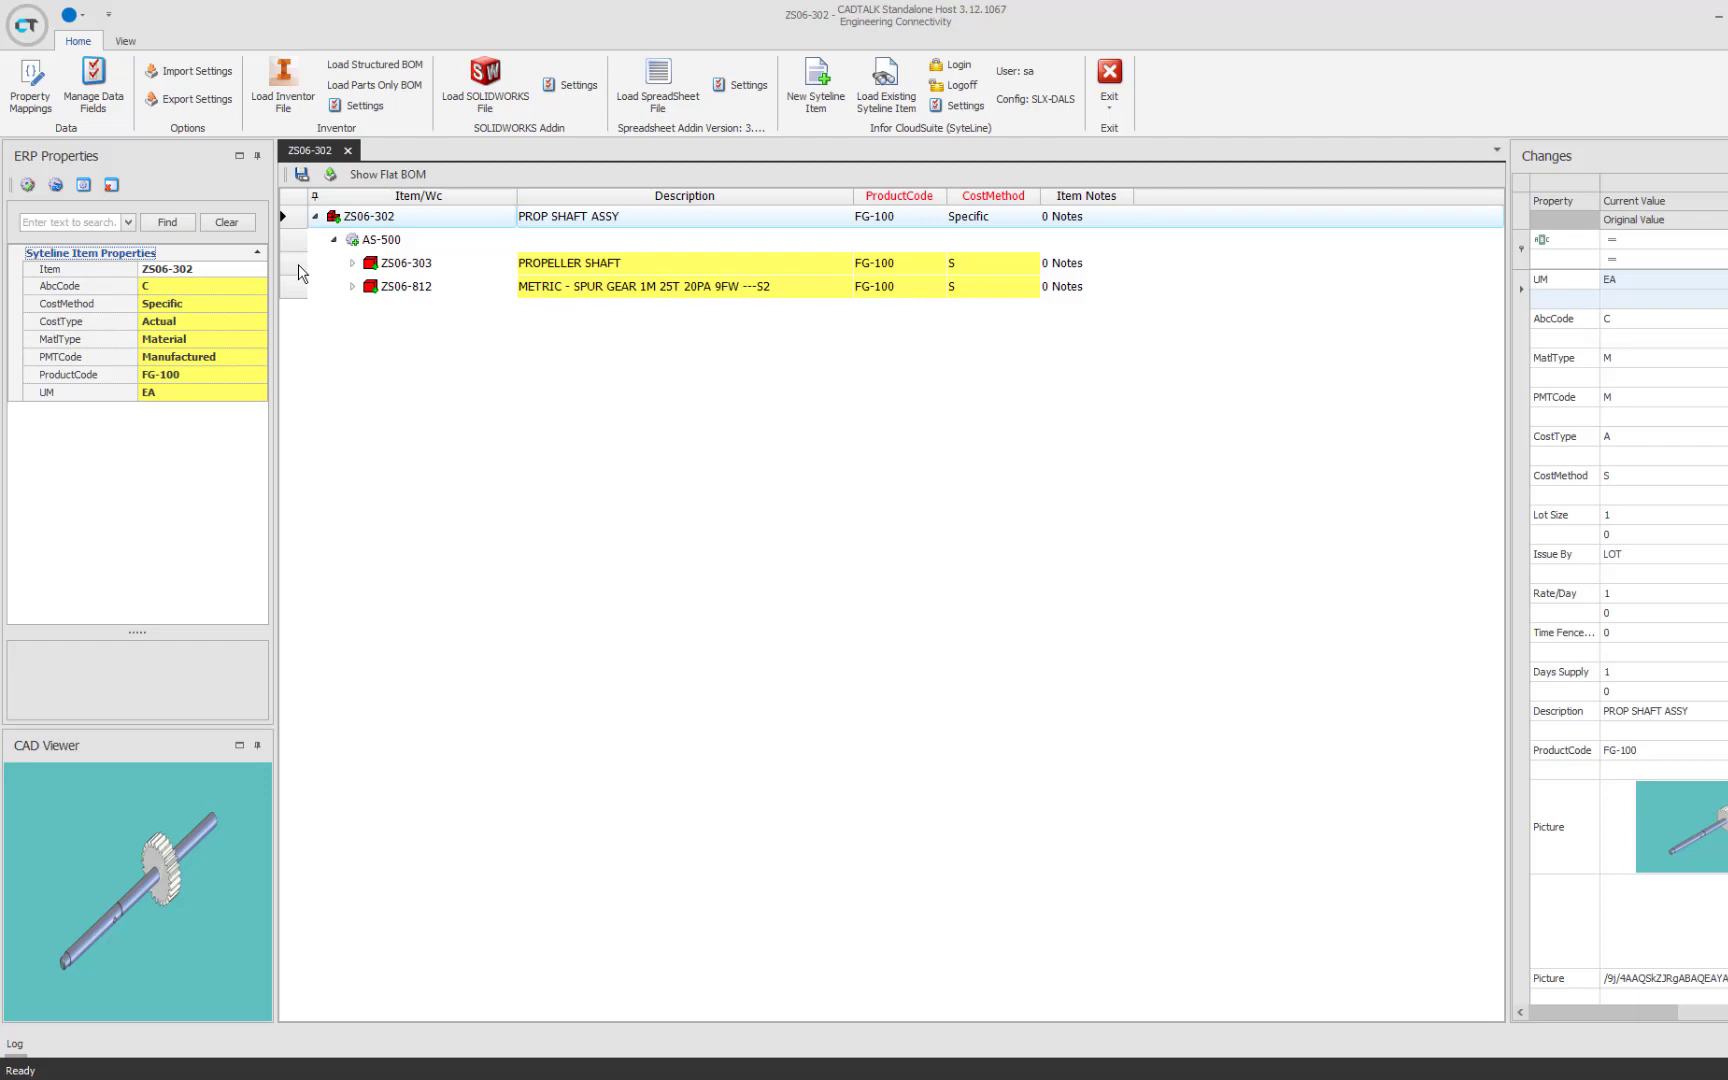
click(298, 265)
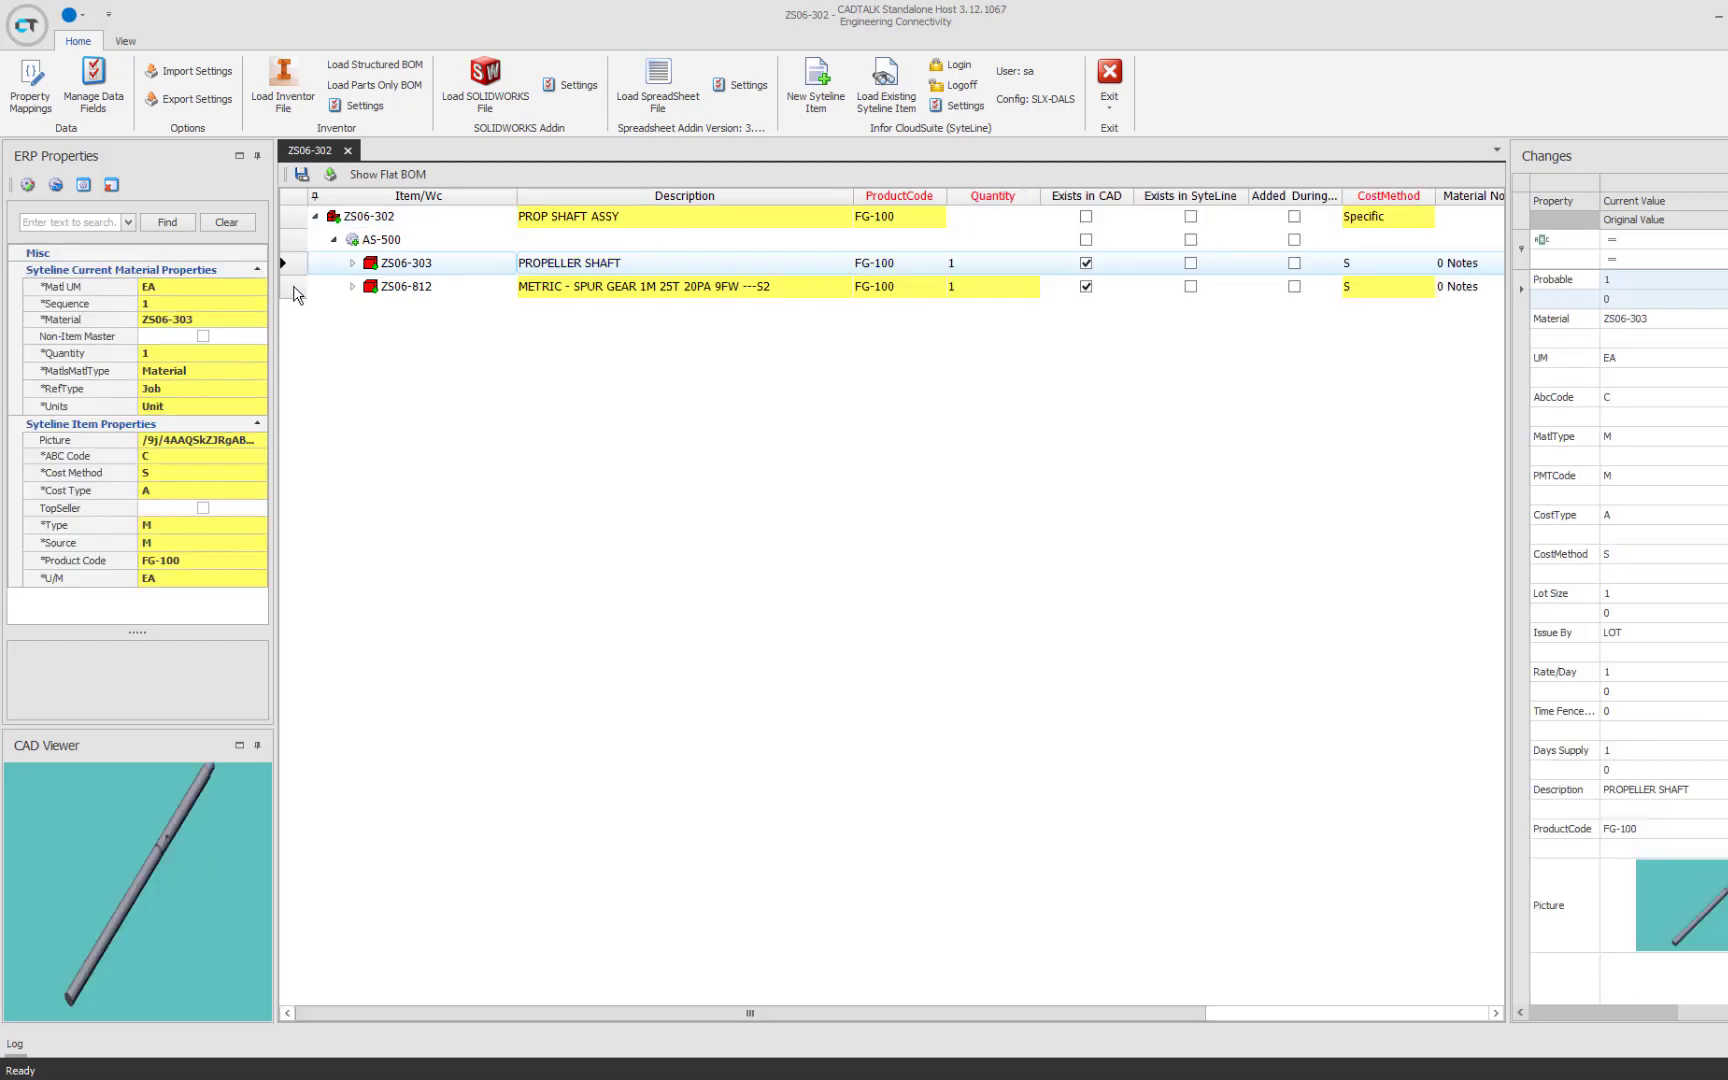
click(294, 293)
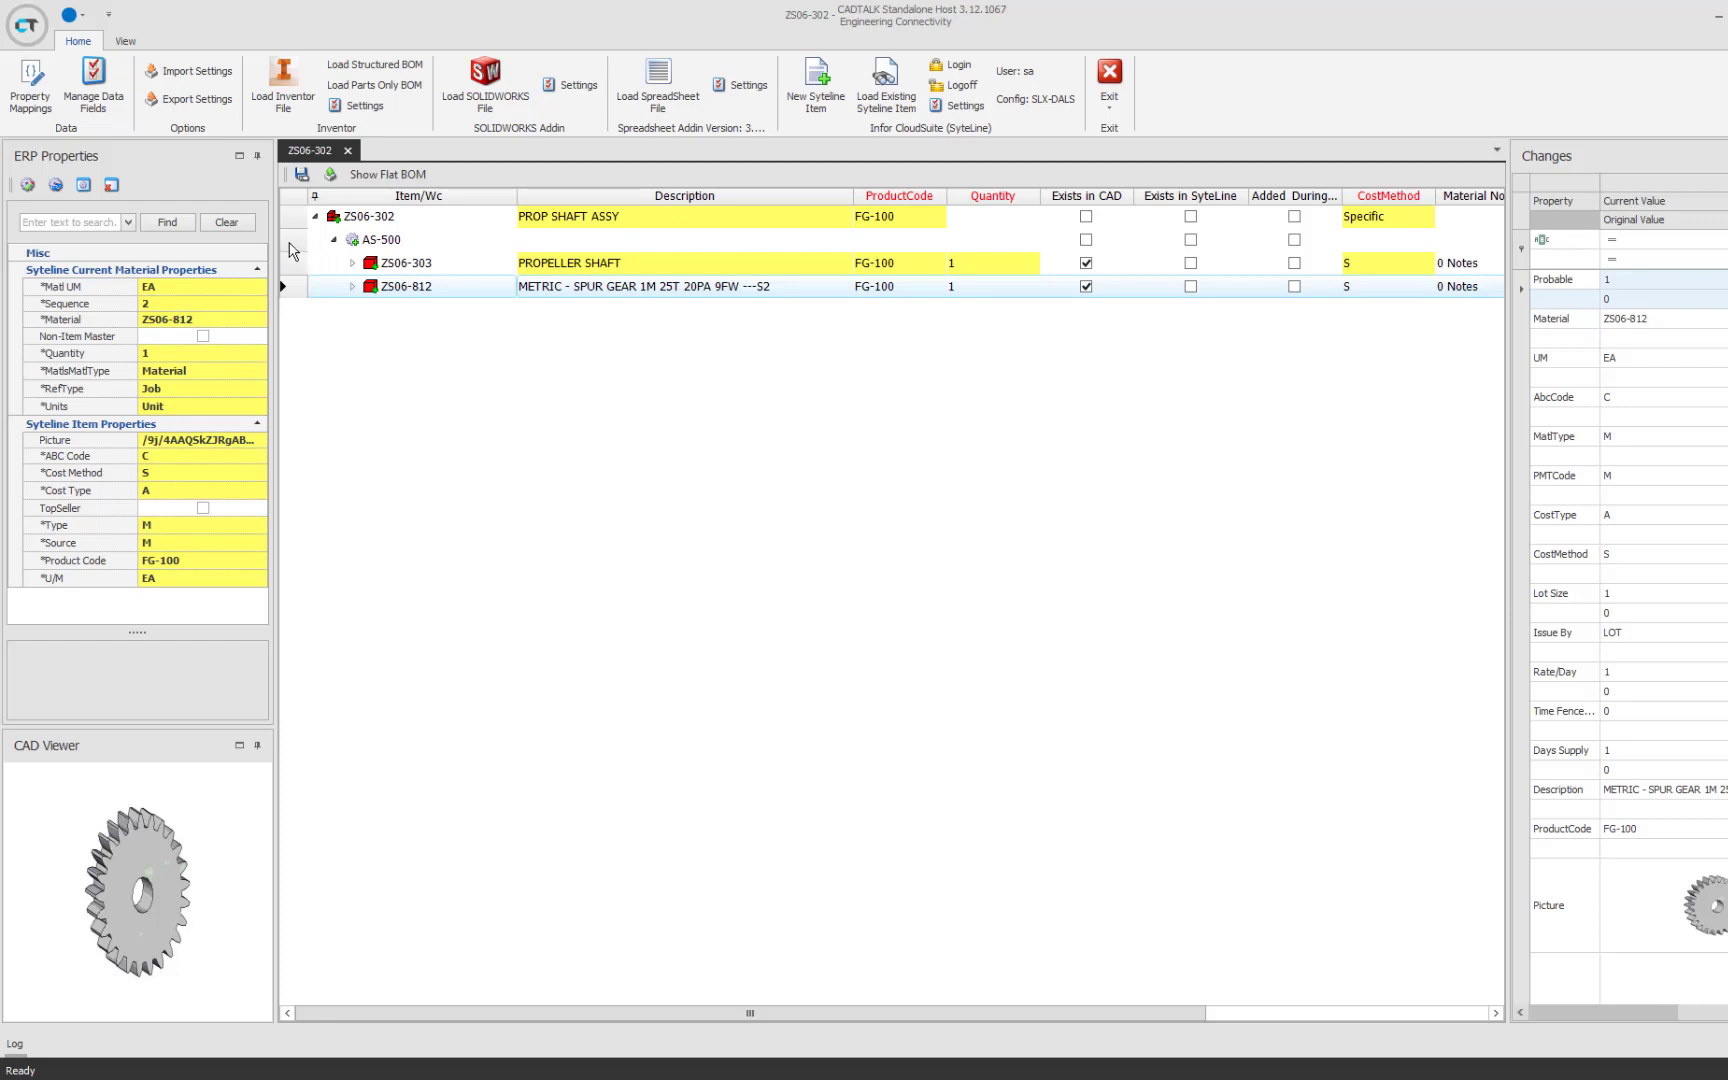
click(293, 241)
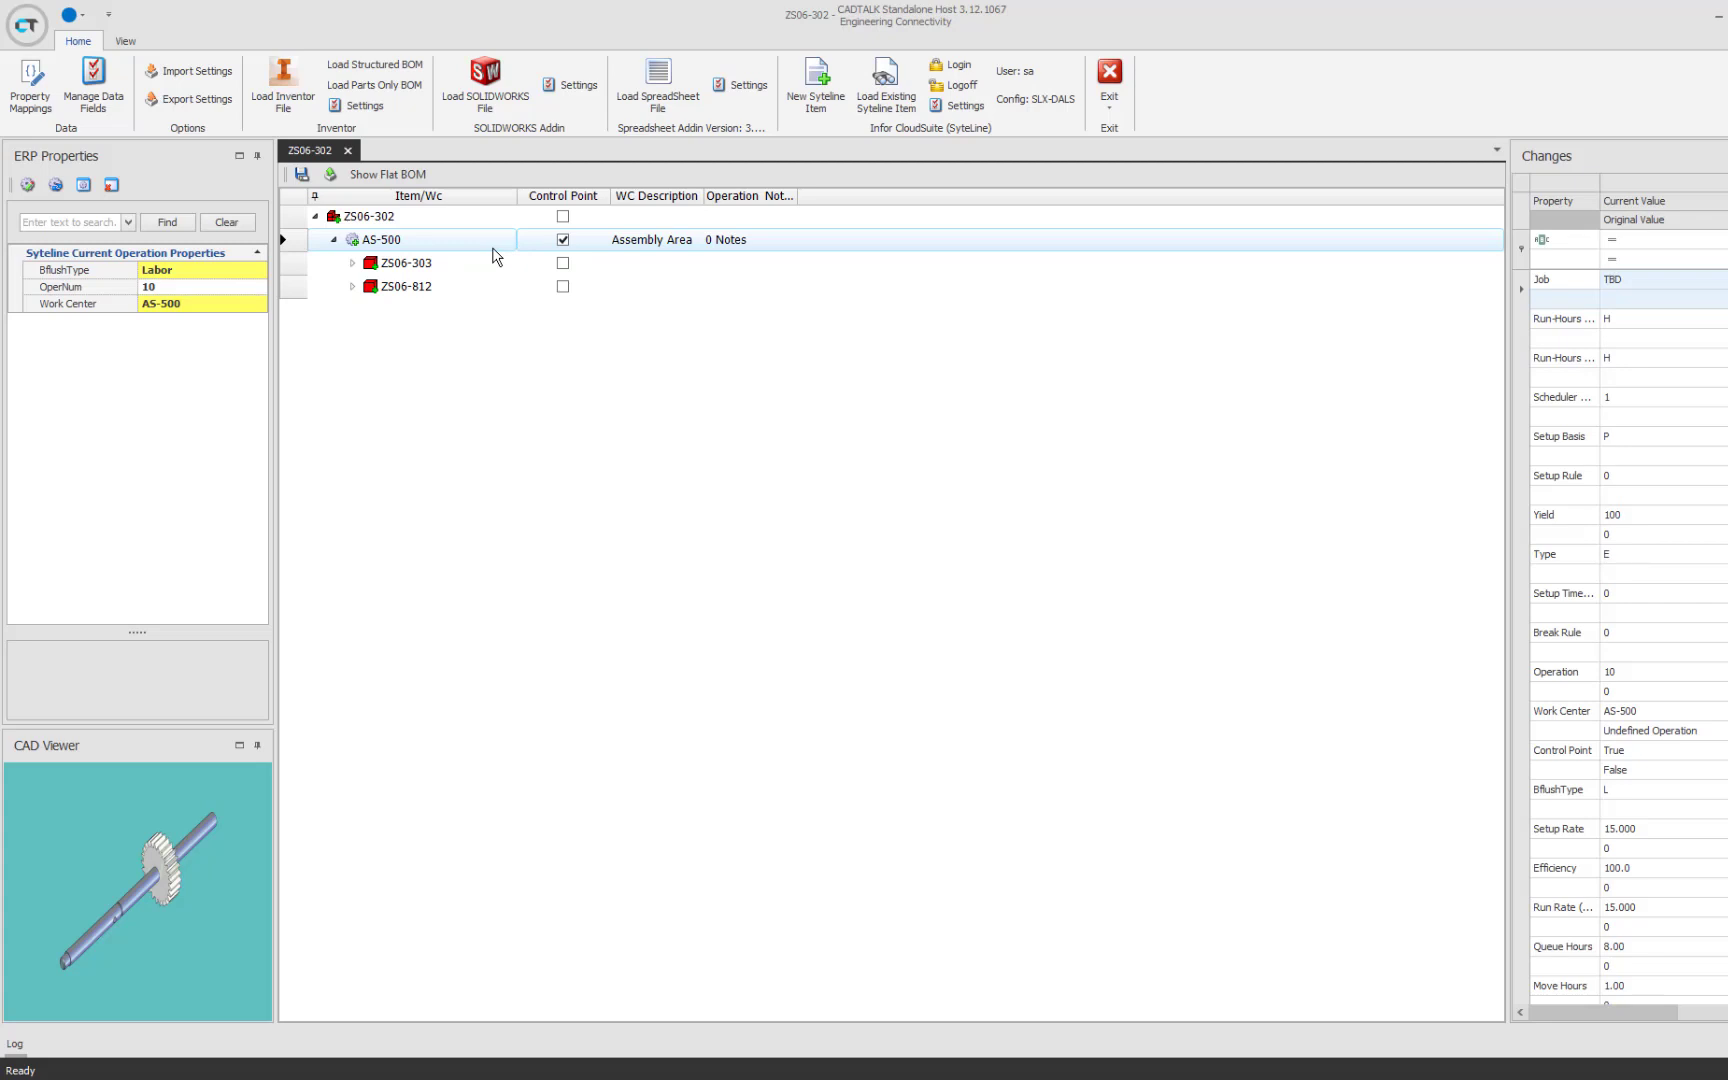
click(292, 219)
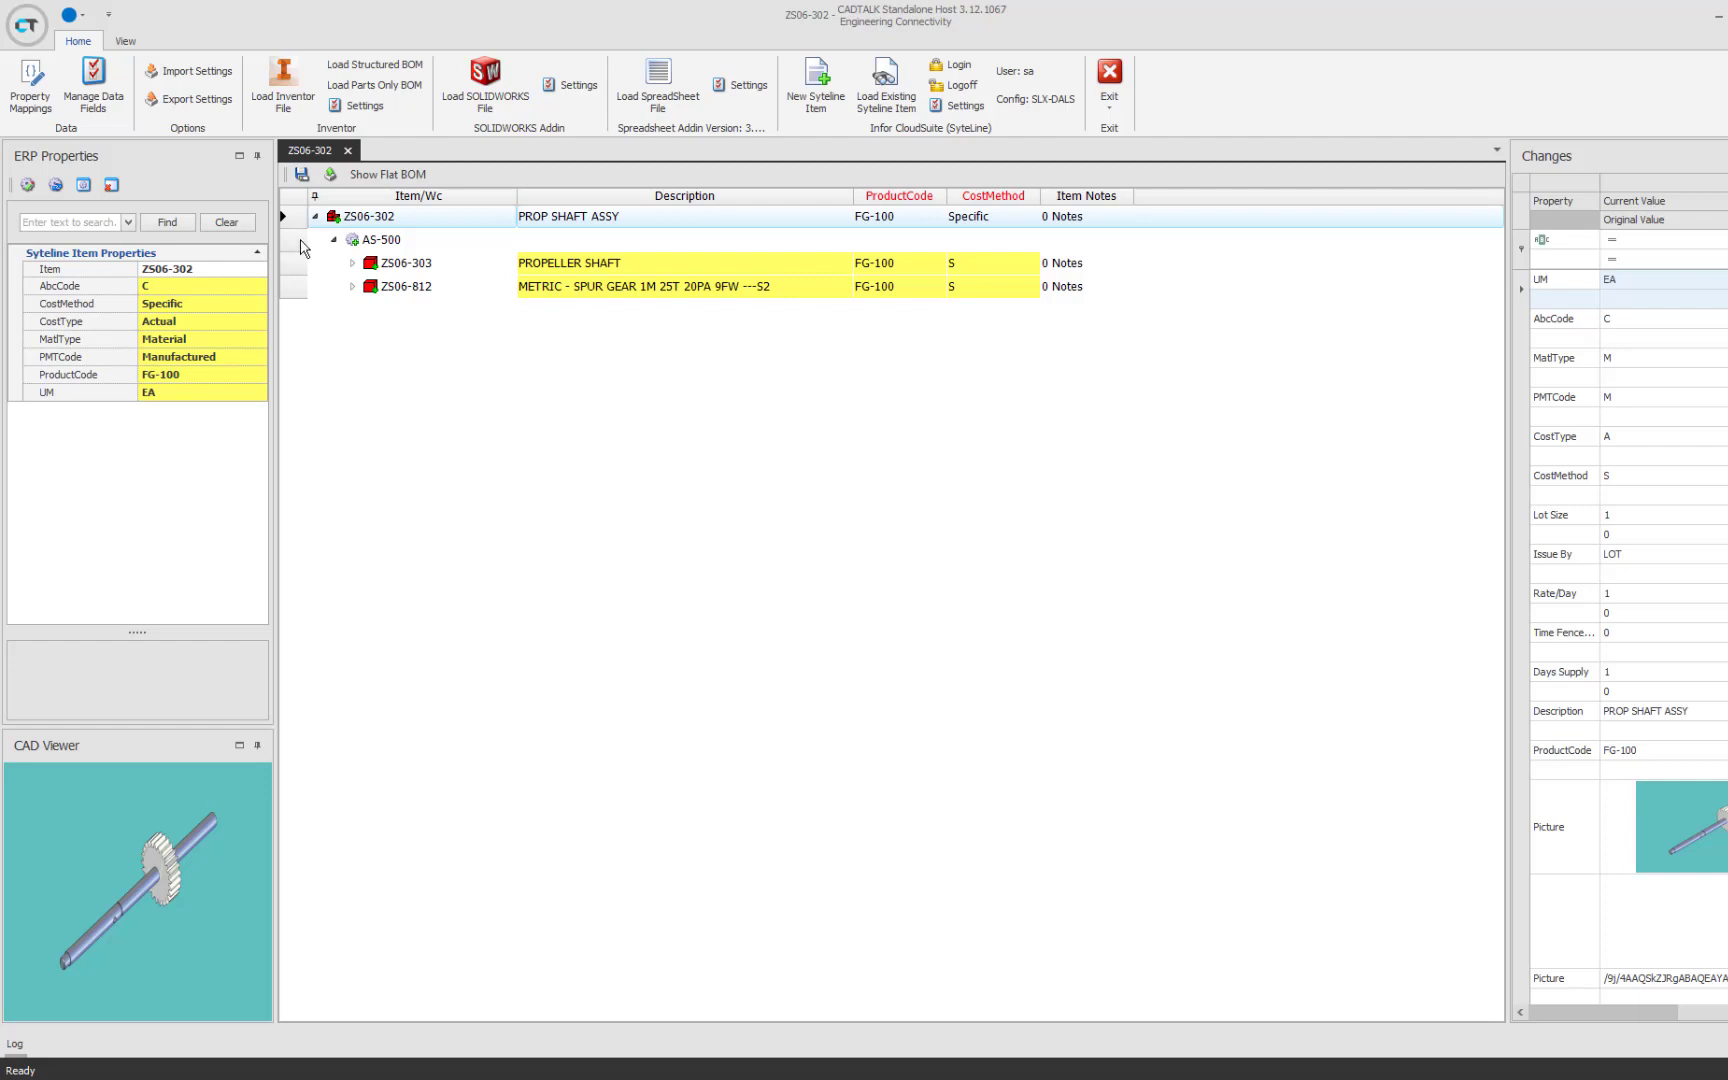
click(292, 244)
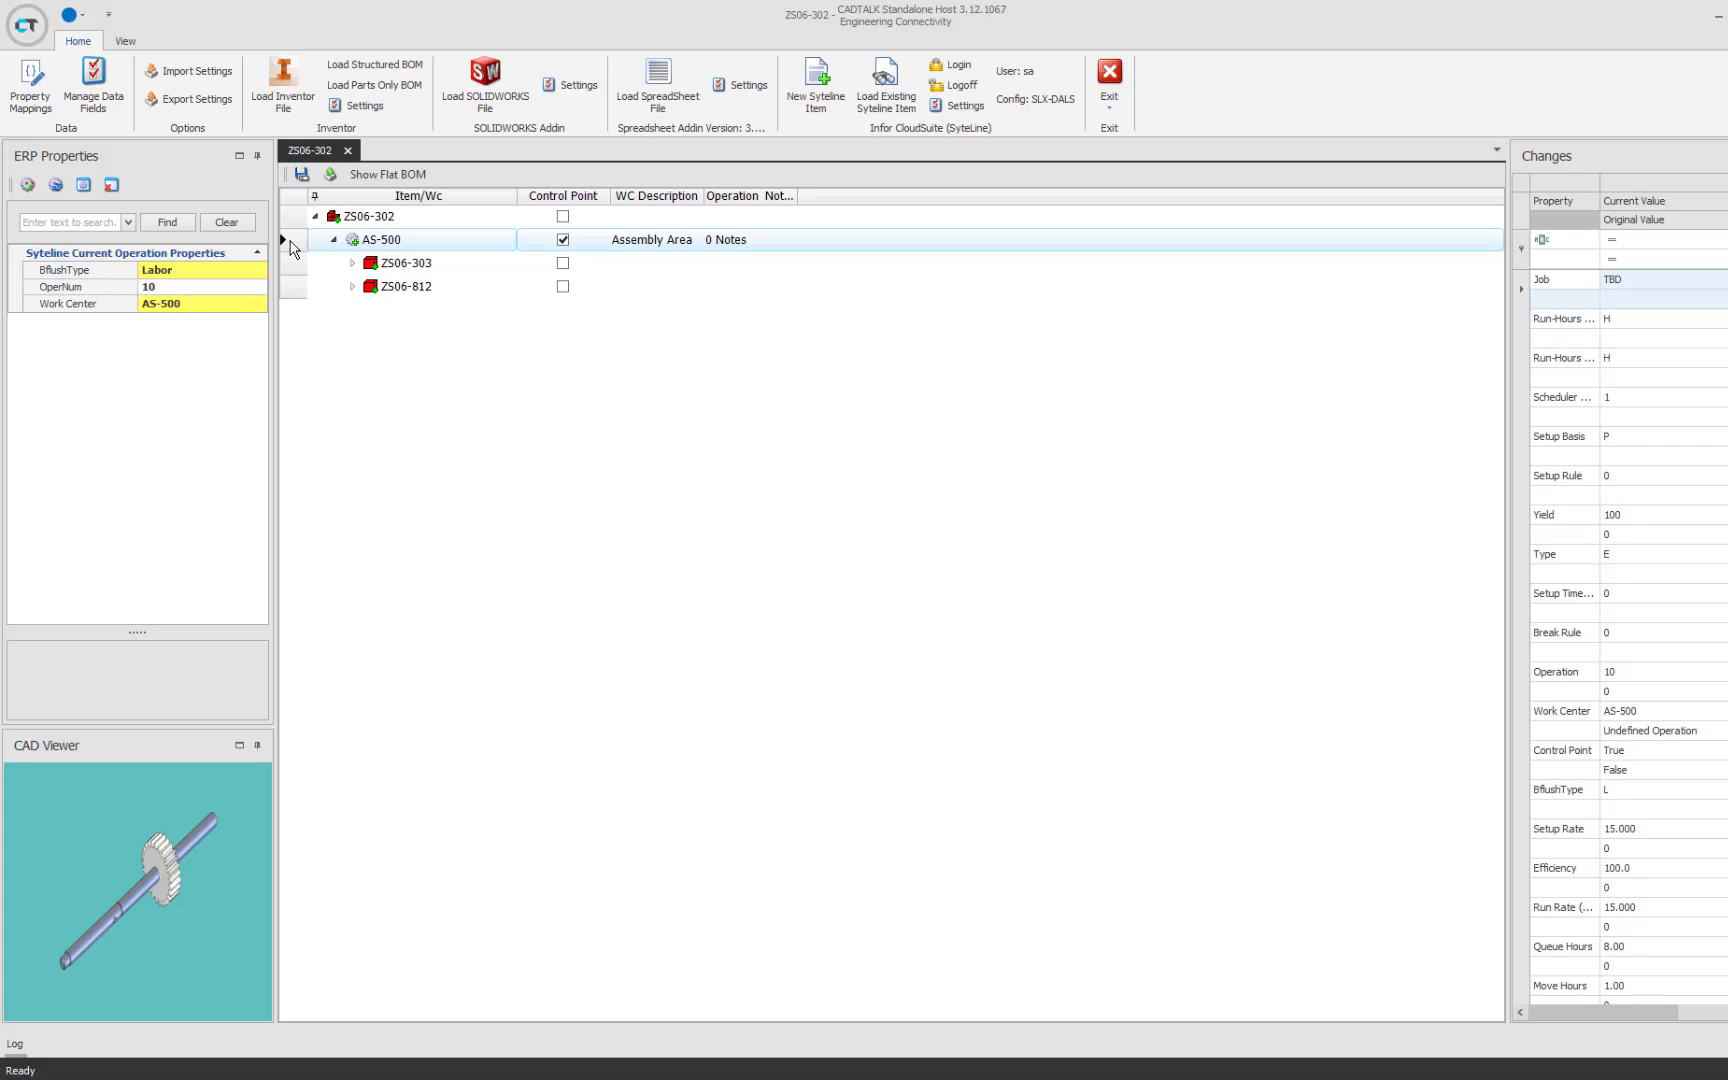
click(299, 220)
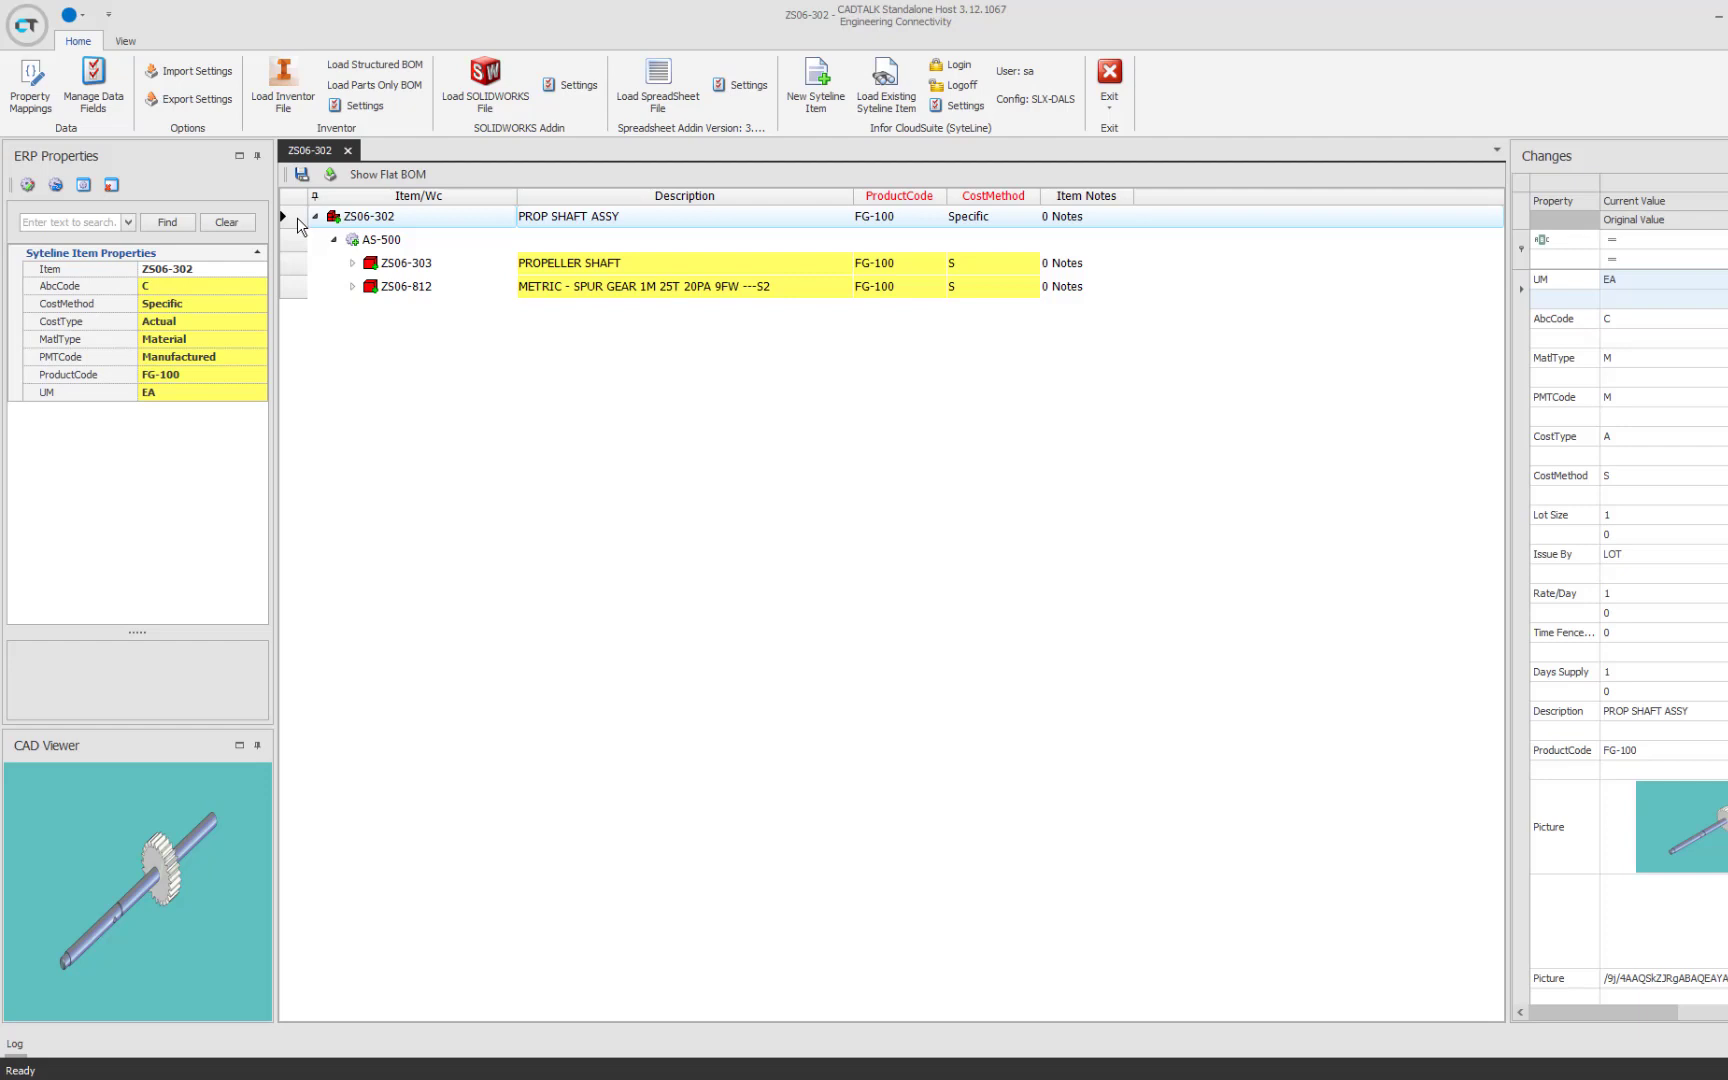
Step: Change the ZS06-302 description from PROP SHAFT ASSY to PROP SHAFT ASSEMBLY
click(633, 218)
click(623, 217)
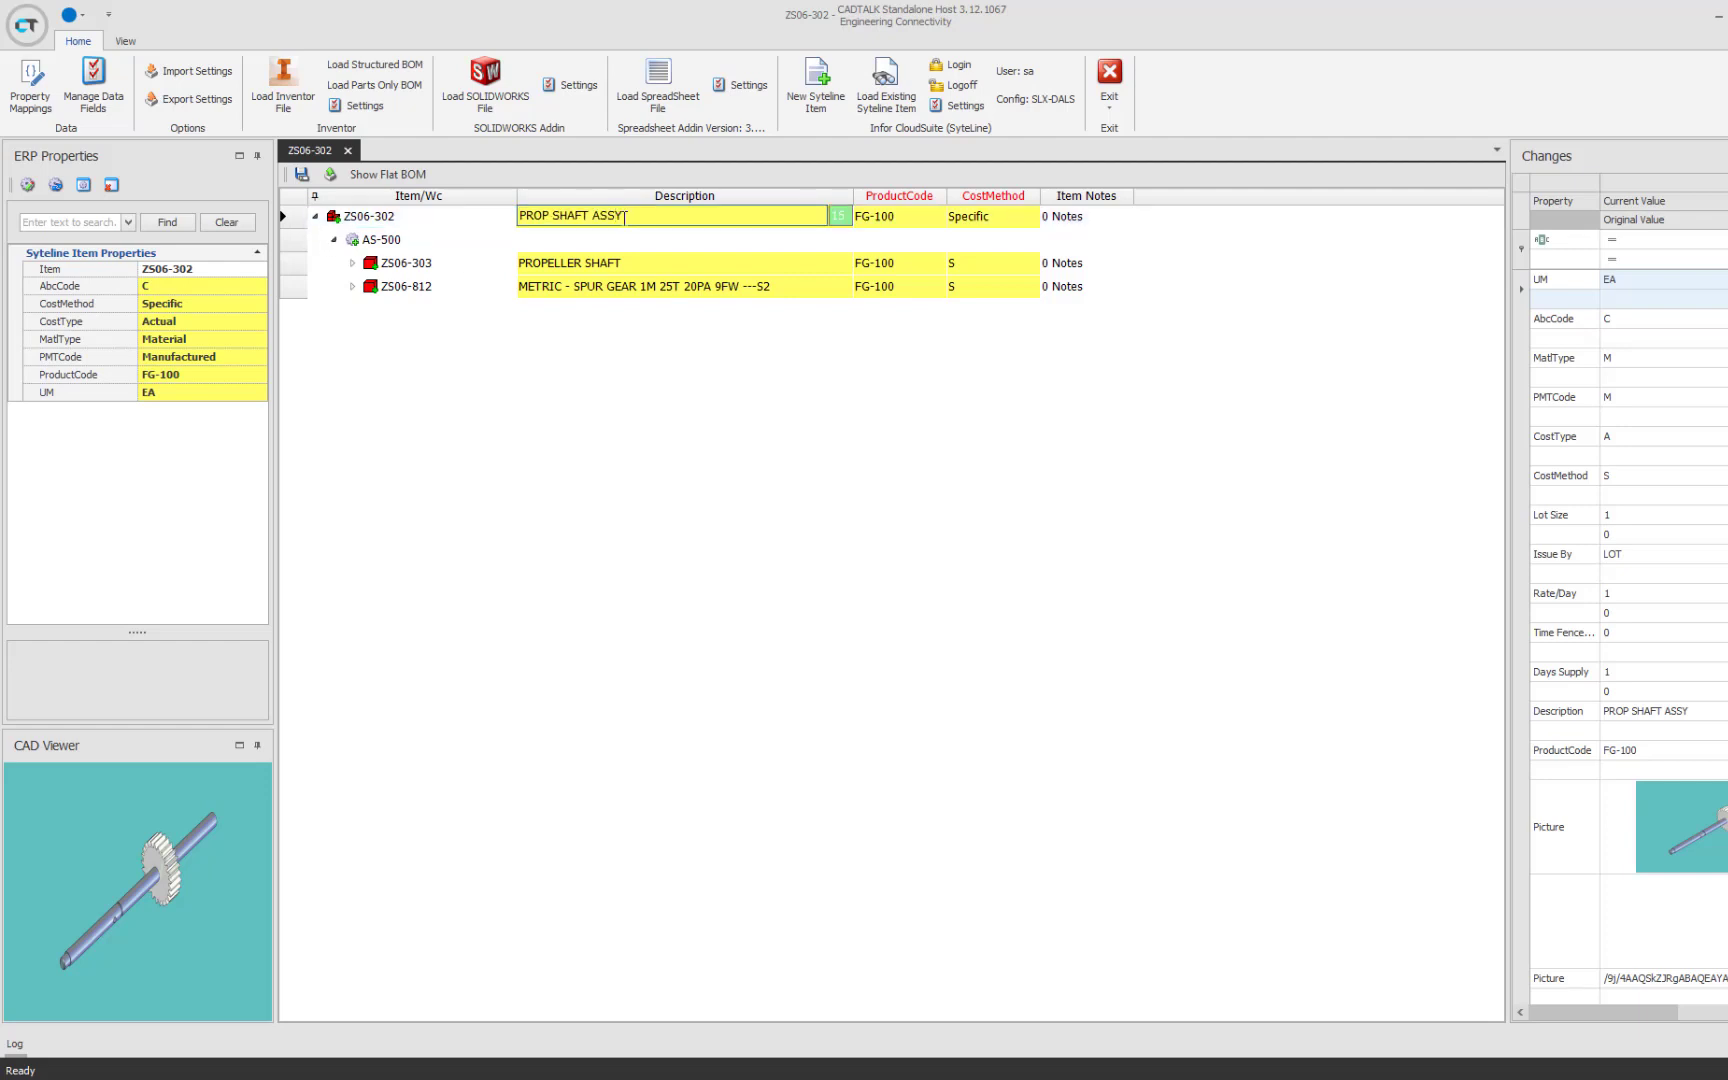
text(EMBL)
key(Return)
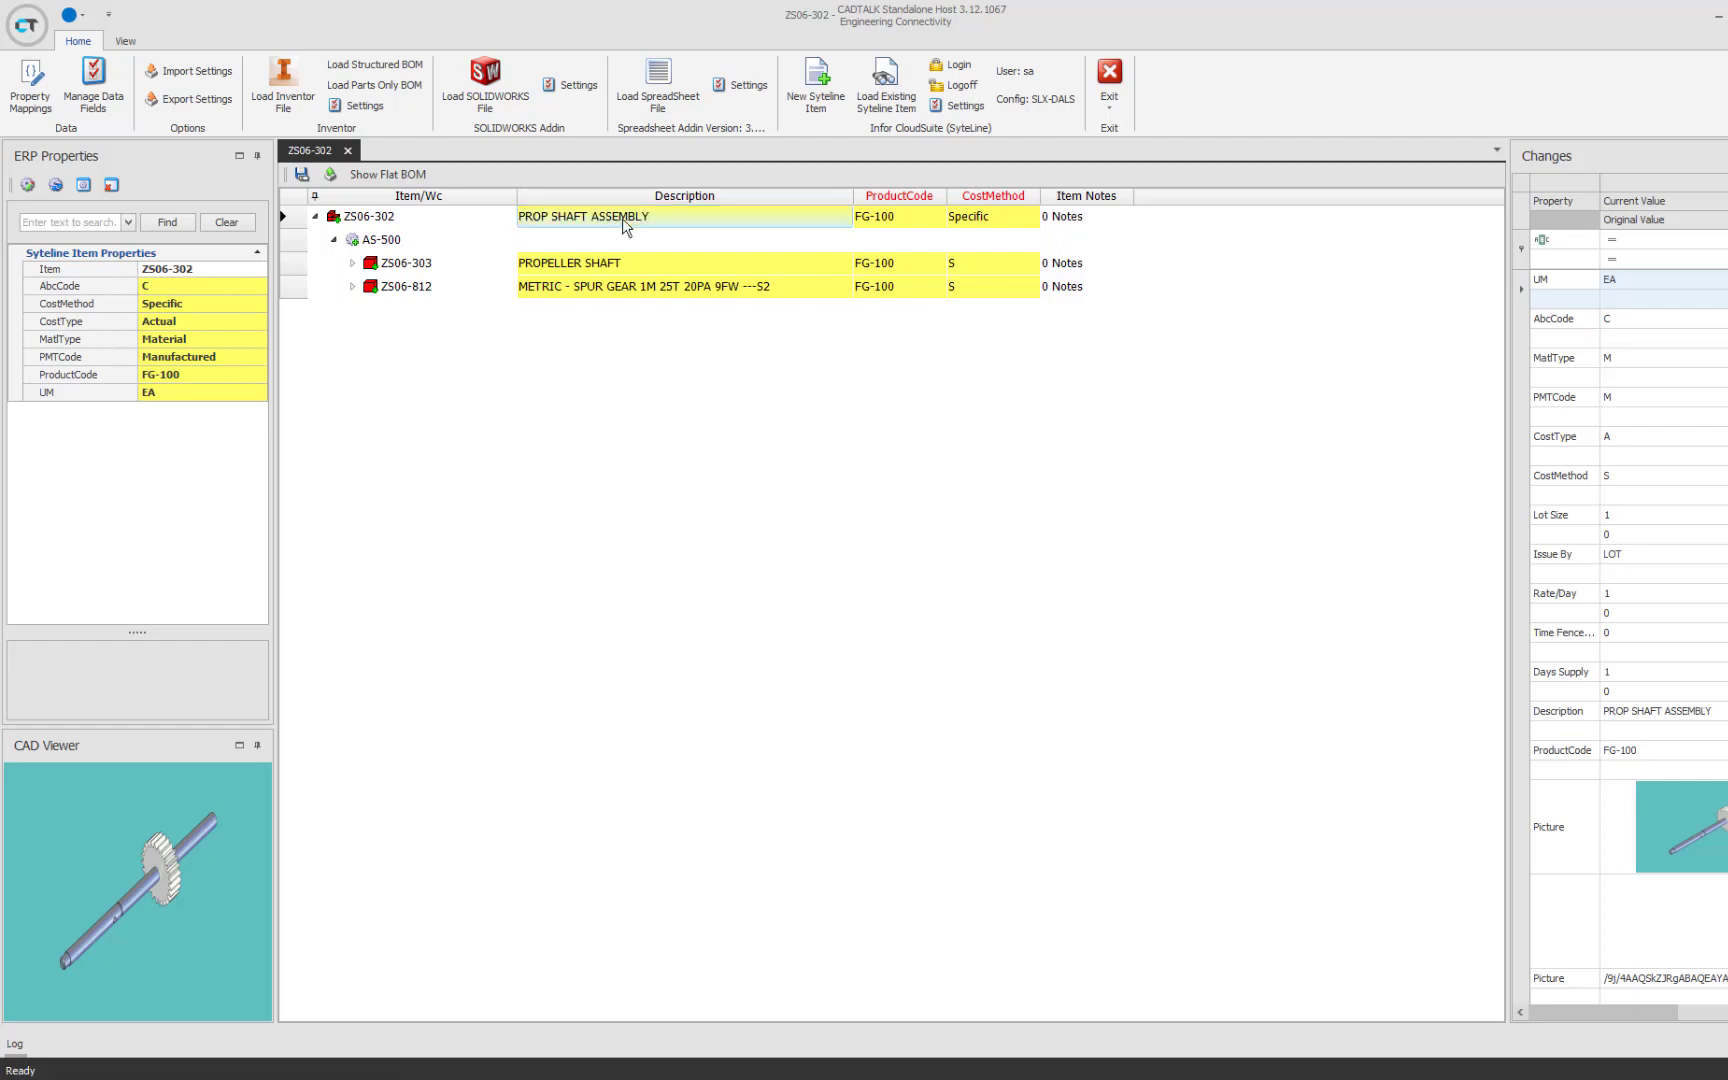
Step: Review the grid's Show/Hide Columns options and close them without changes
right_click(838, 192)
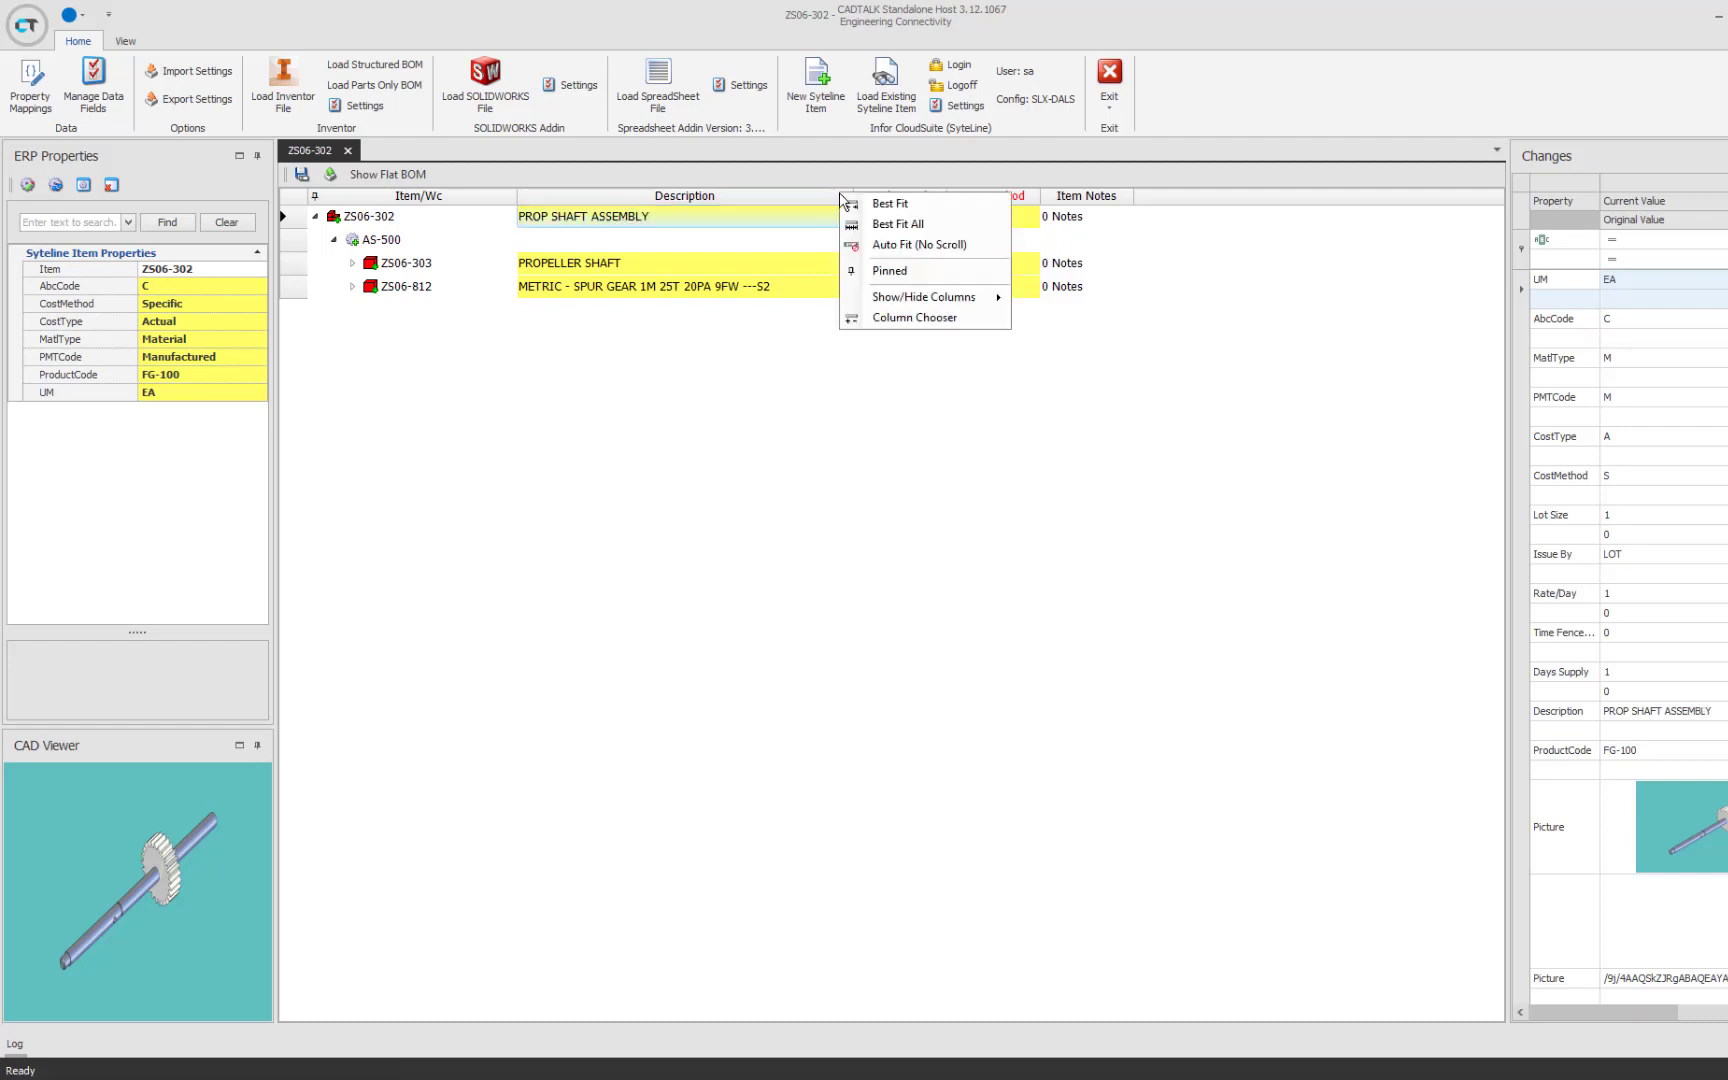
mouse_move(930, 297)
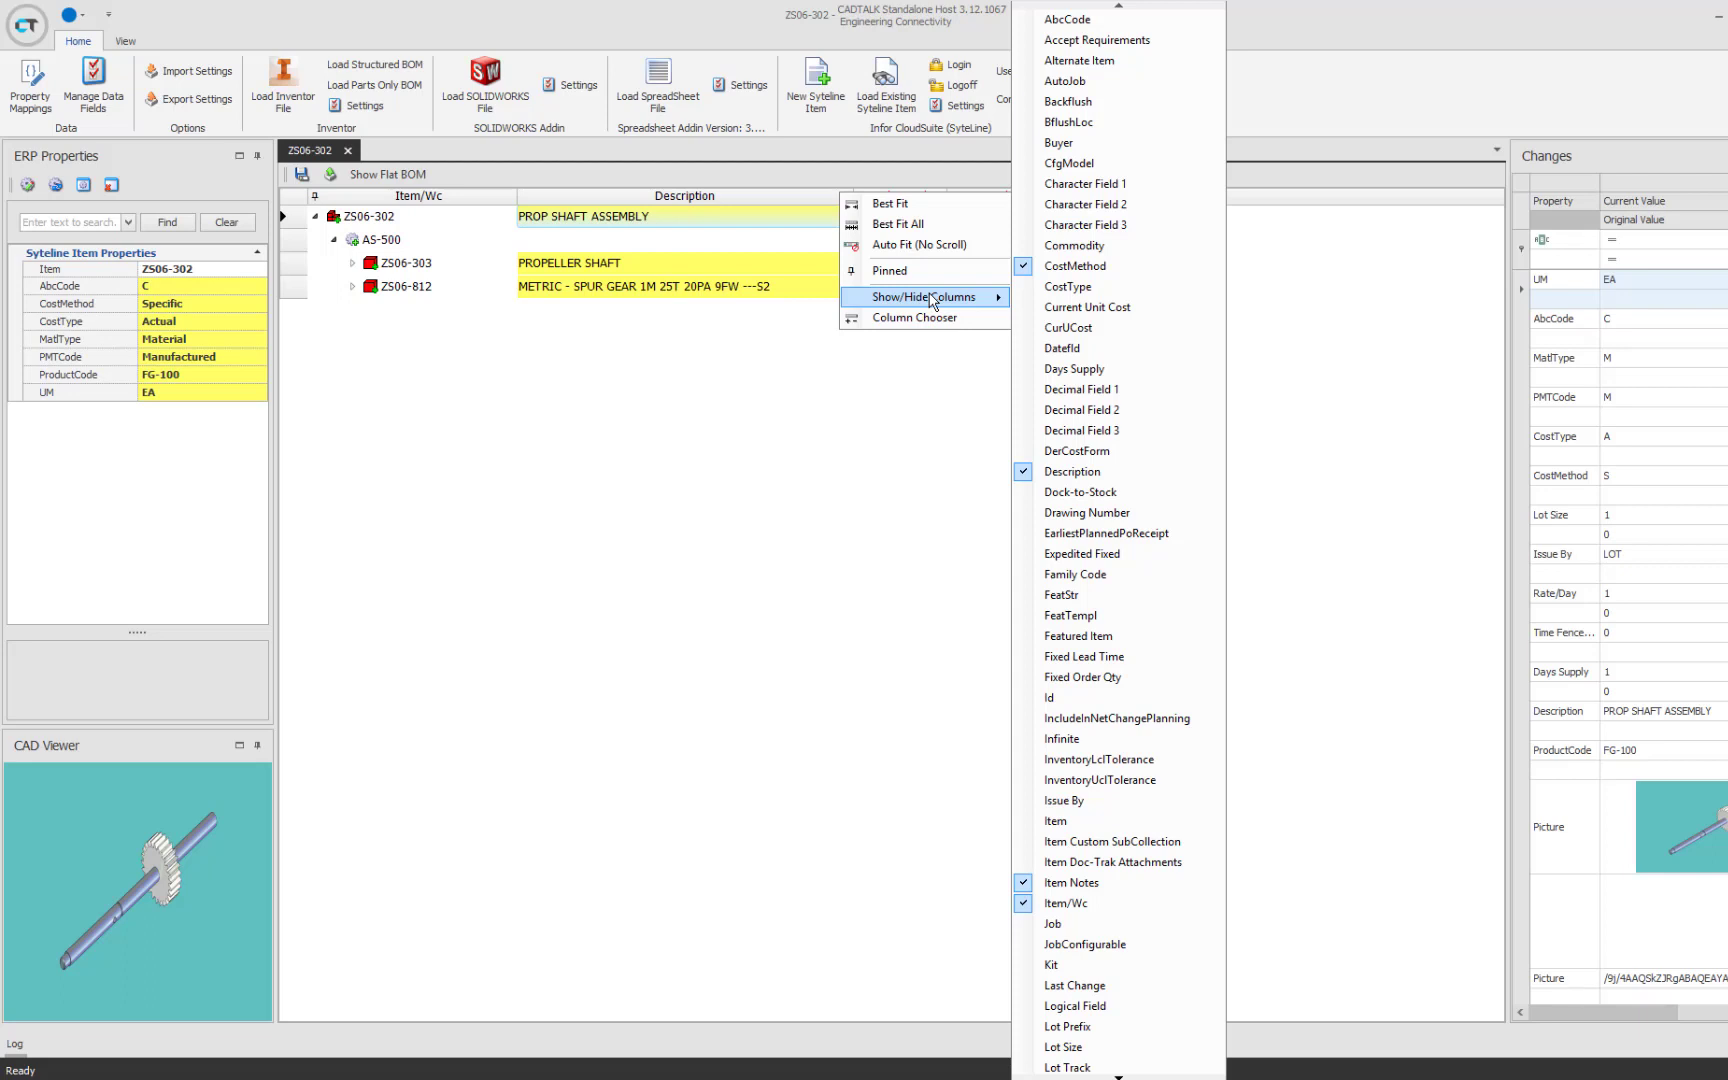
click(1320, 92)
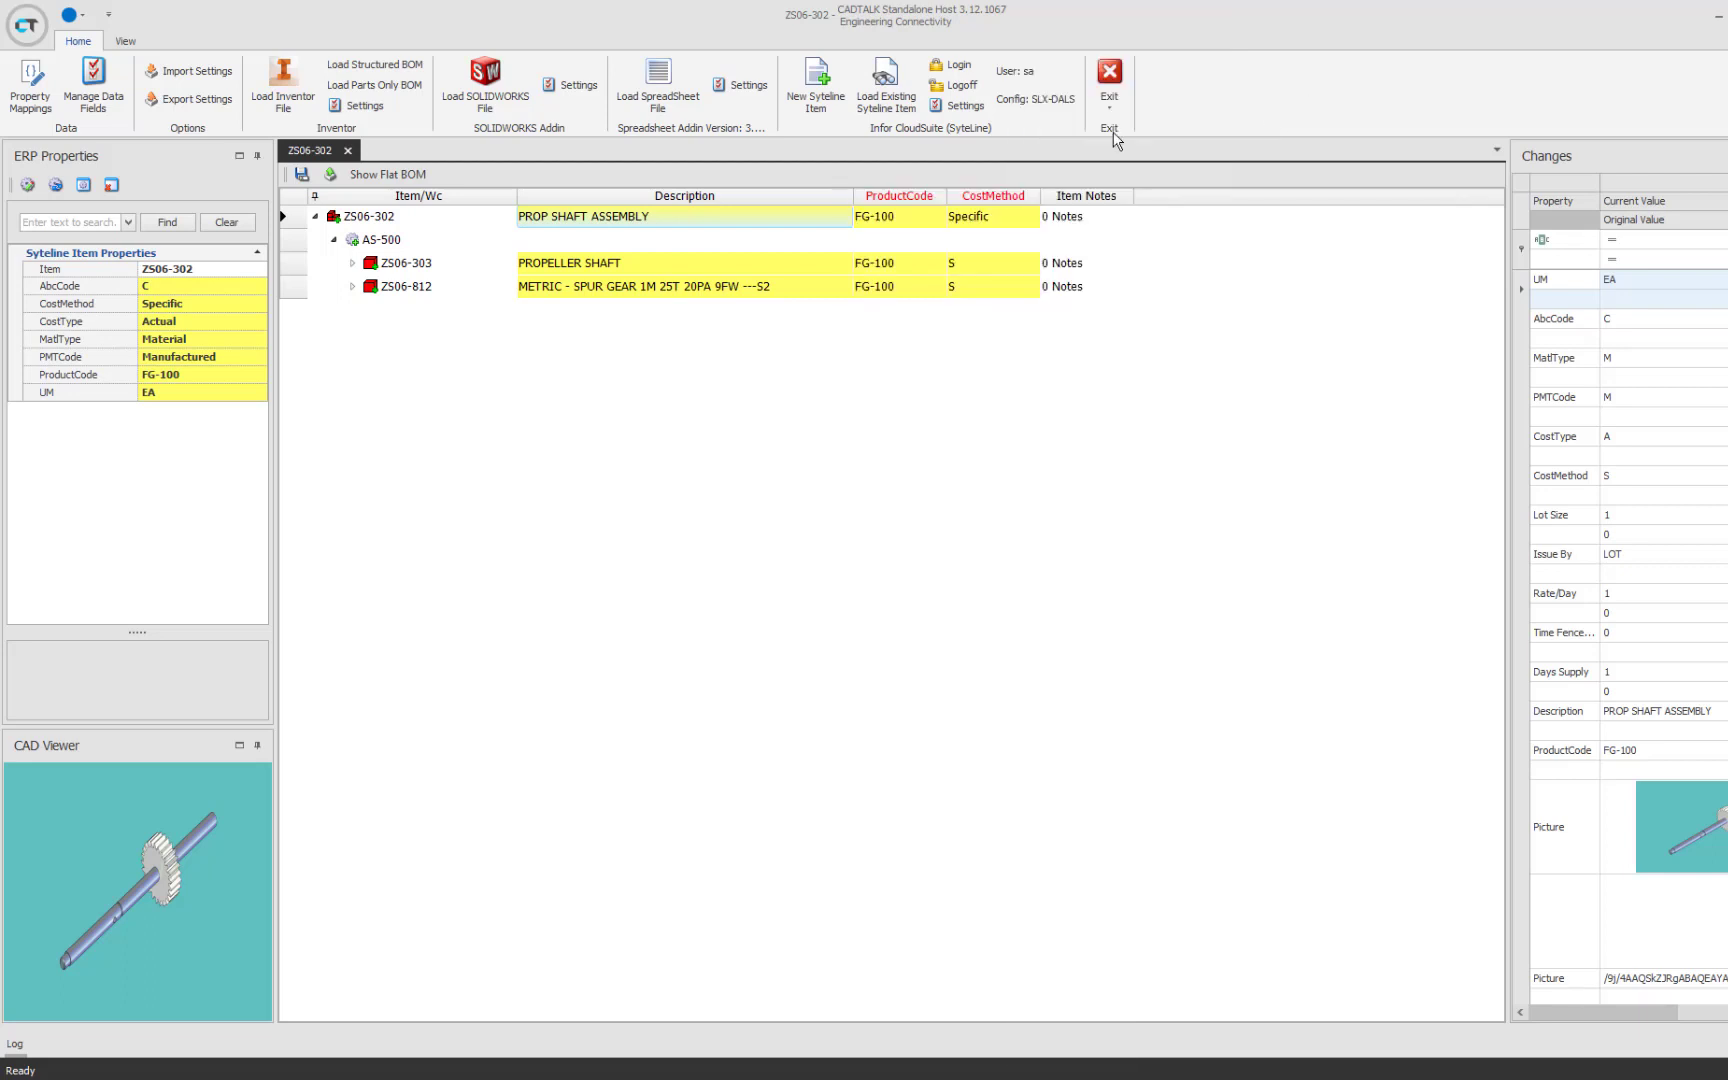
Step: Set the ZS06-302 ProductCode to FG-100 from the dropdown and commit it
click(899, 218)
key(BackSpace)
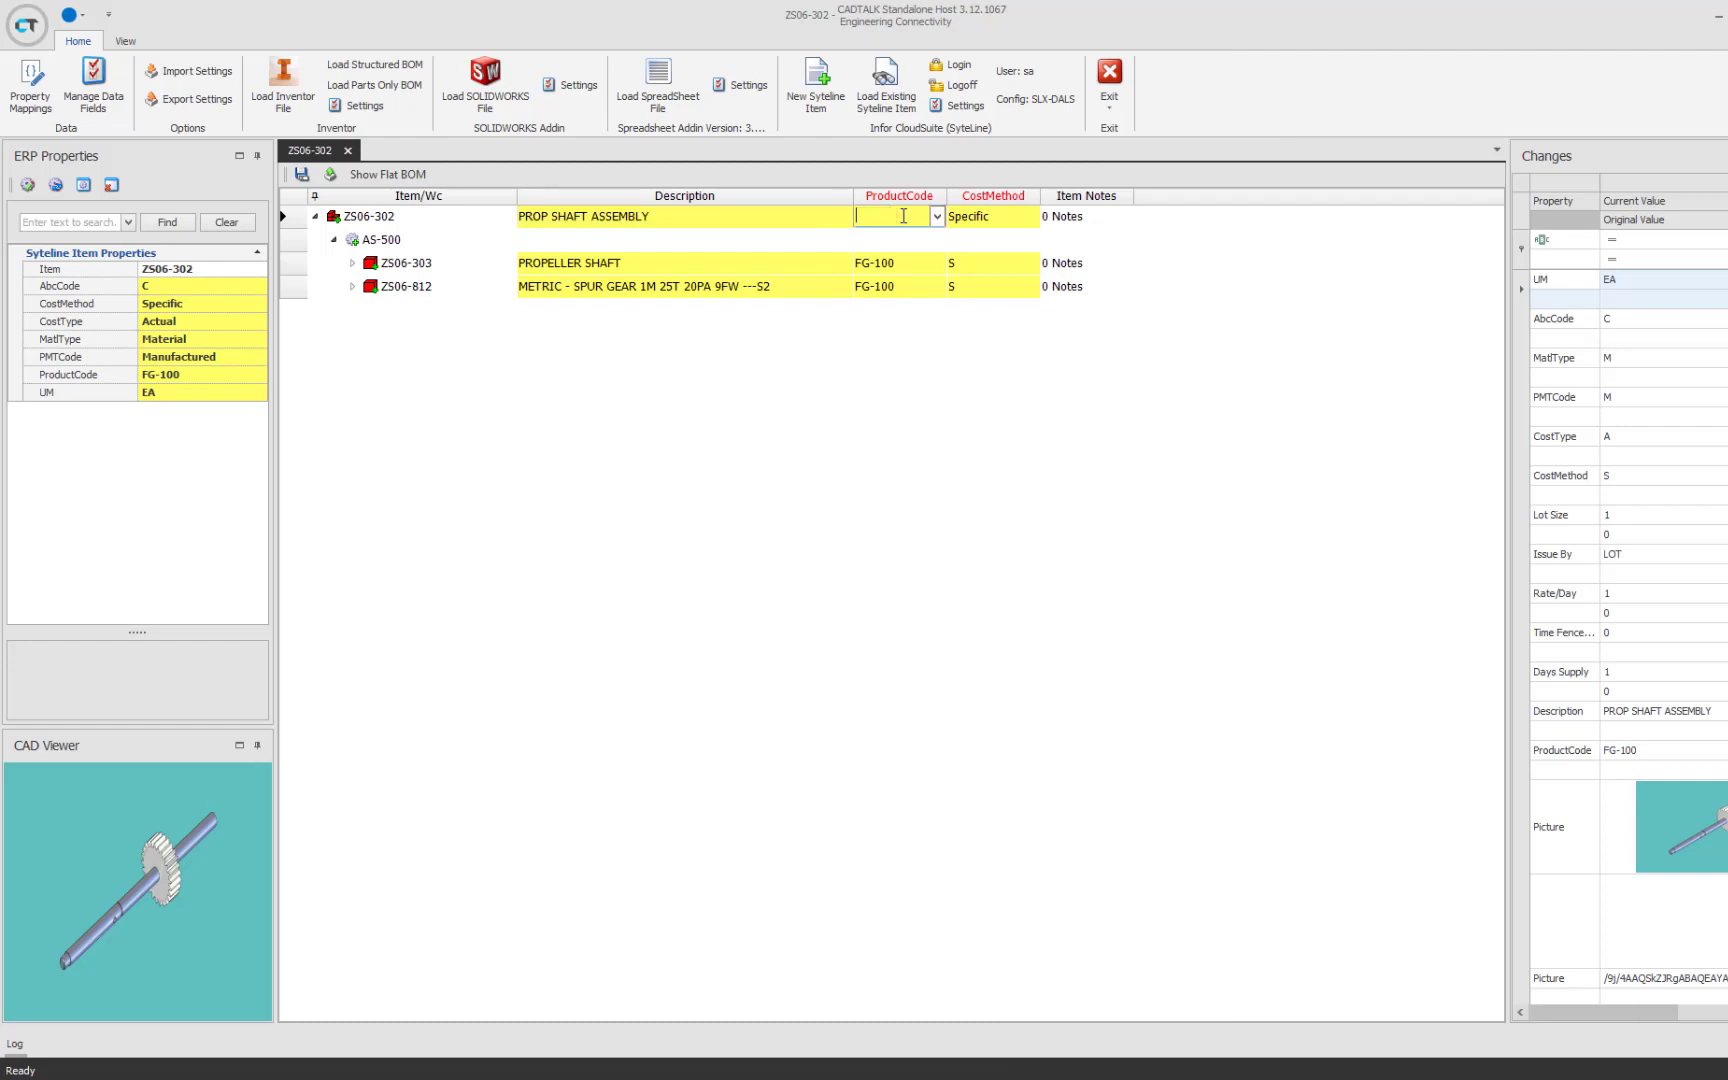
click(786, 216)
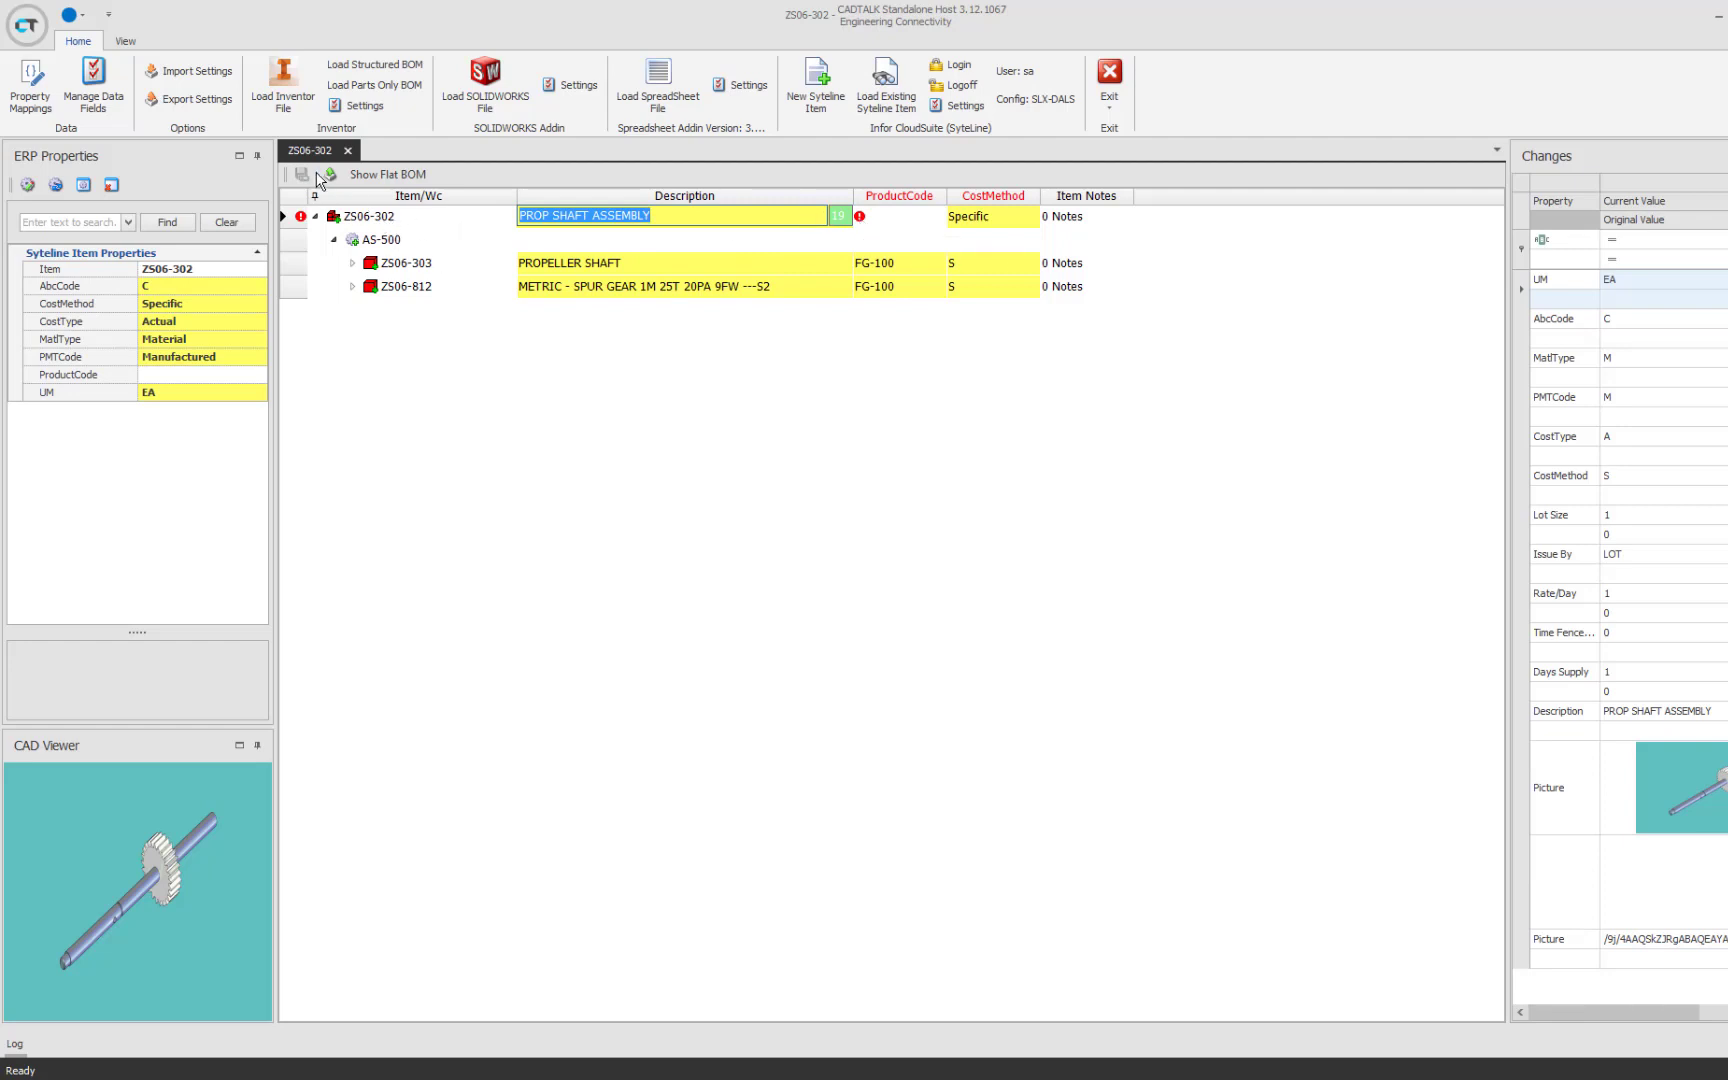
click(911, 217)
click(937, 217)
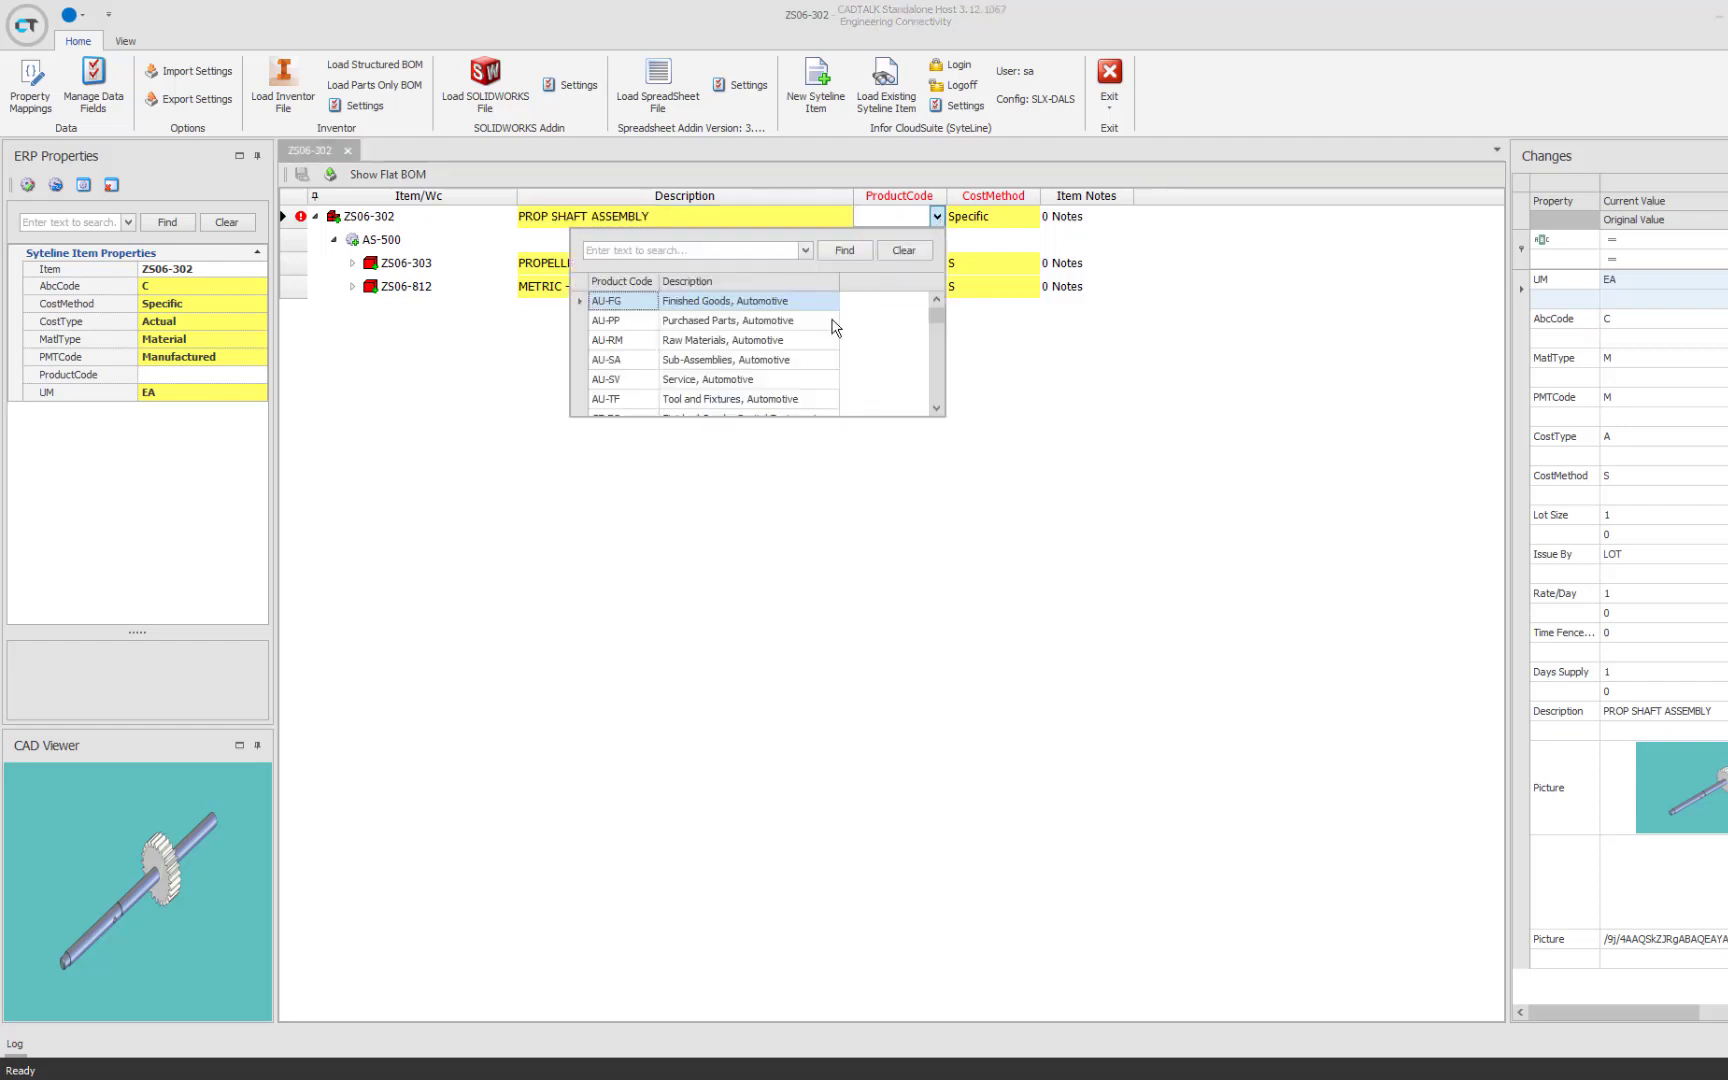
mouse_move(940, 333)
mouse_down()
mouse_move(942, 316)
mouse_move(929, 393)
mouse_move(936, 326)
mouse_up()
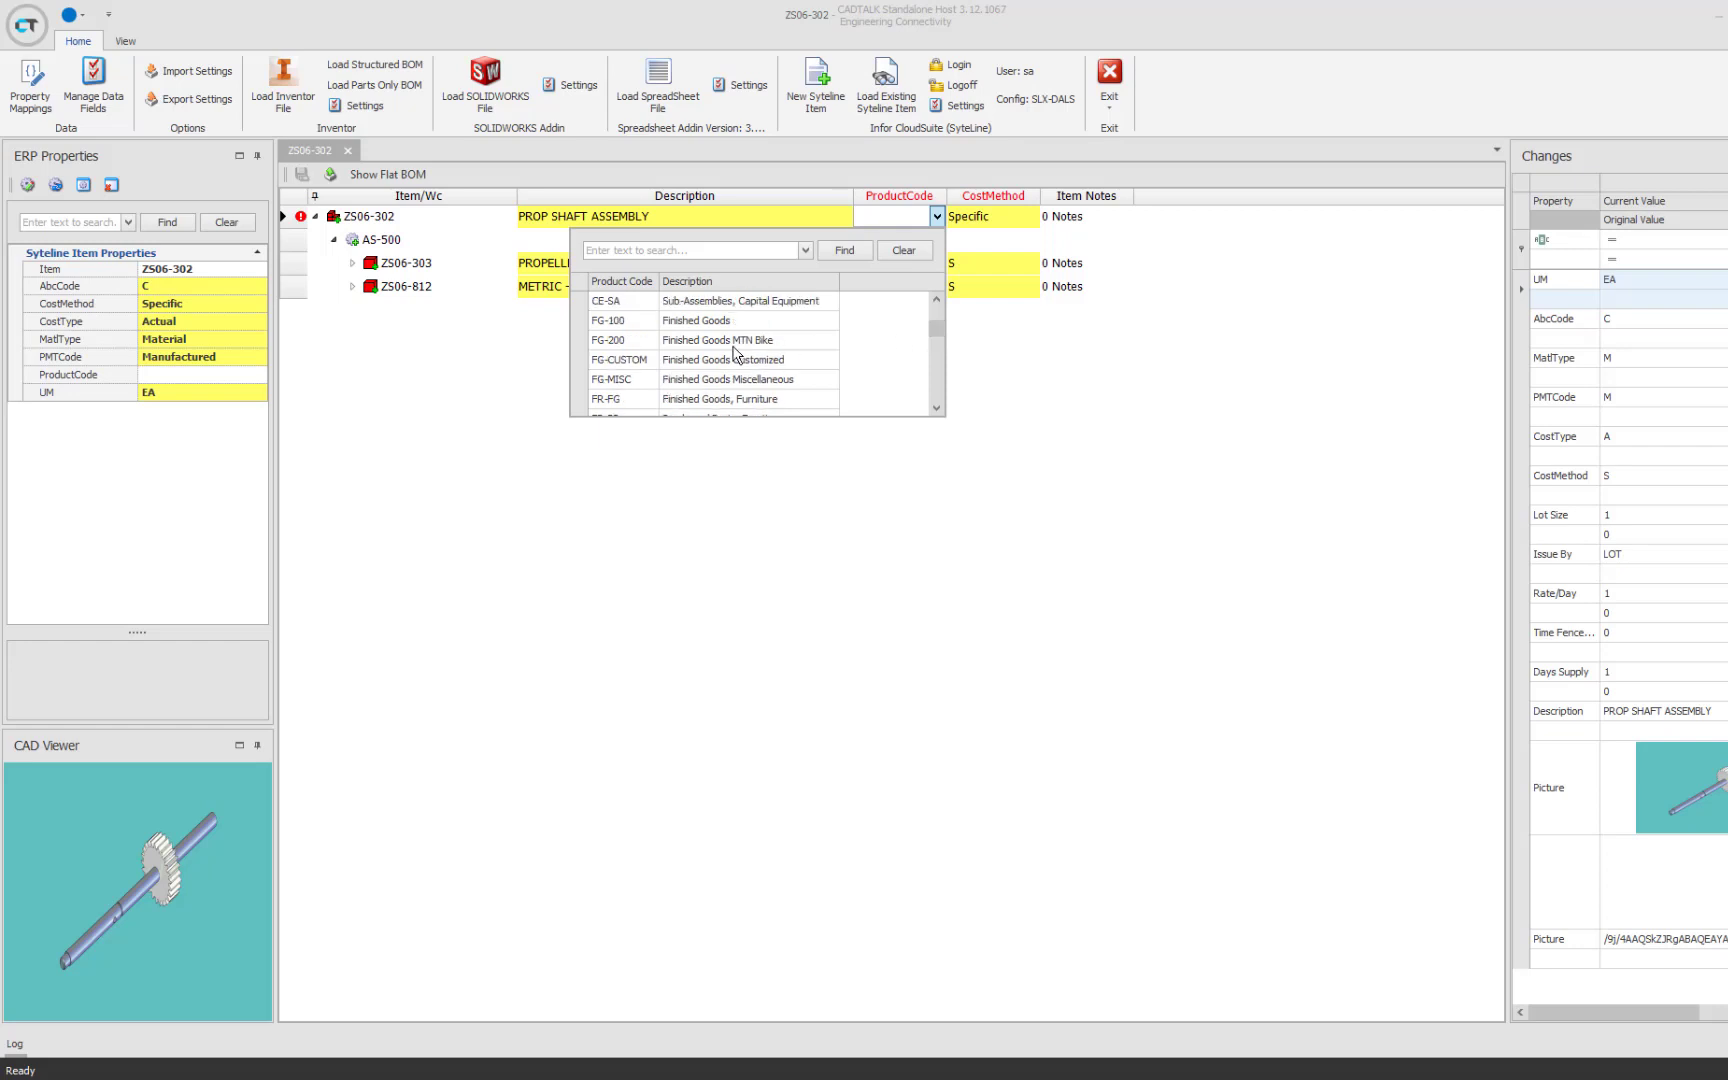
click(717, 320)
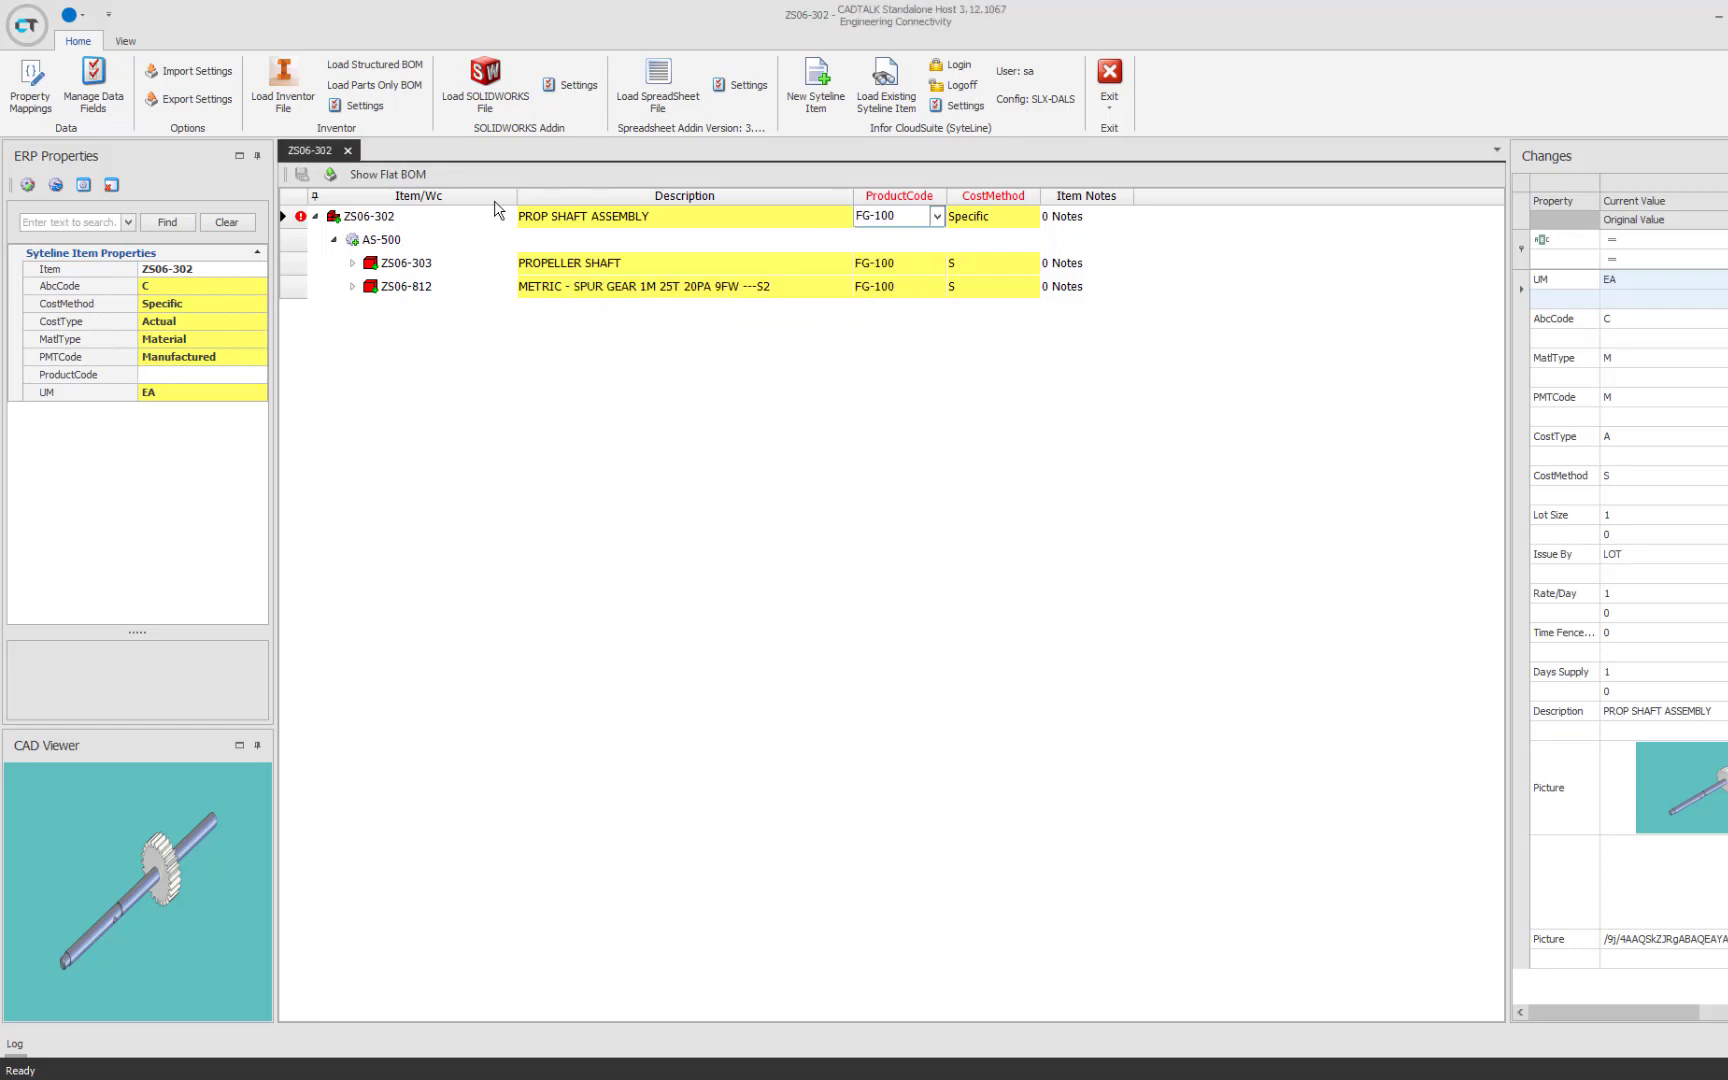
key(Tab)
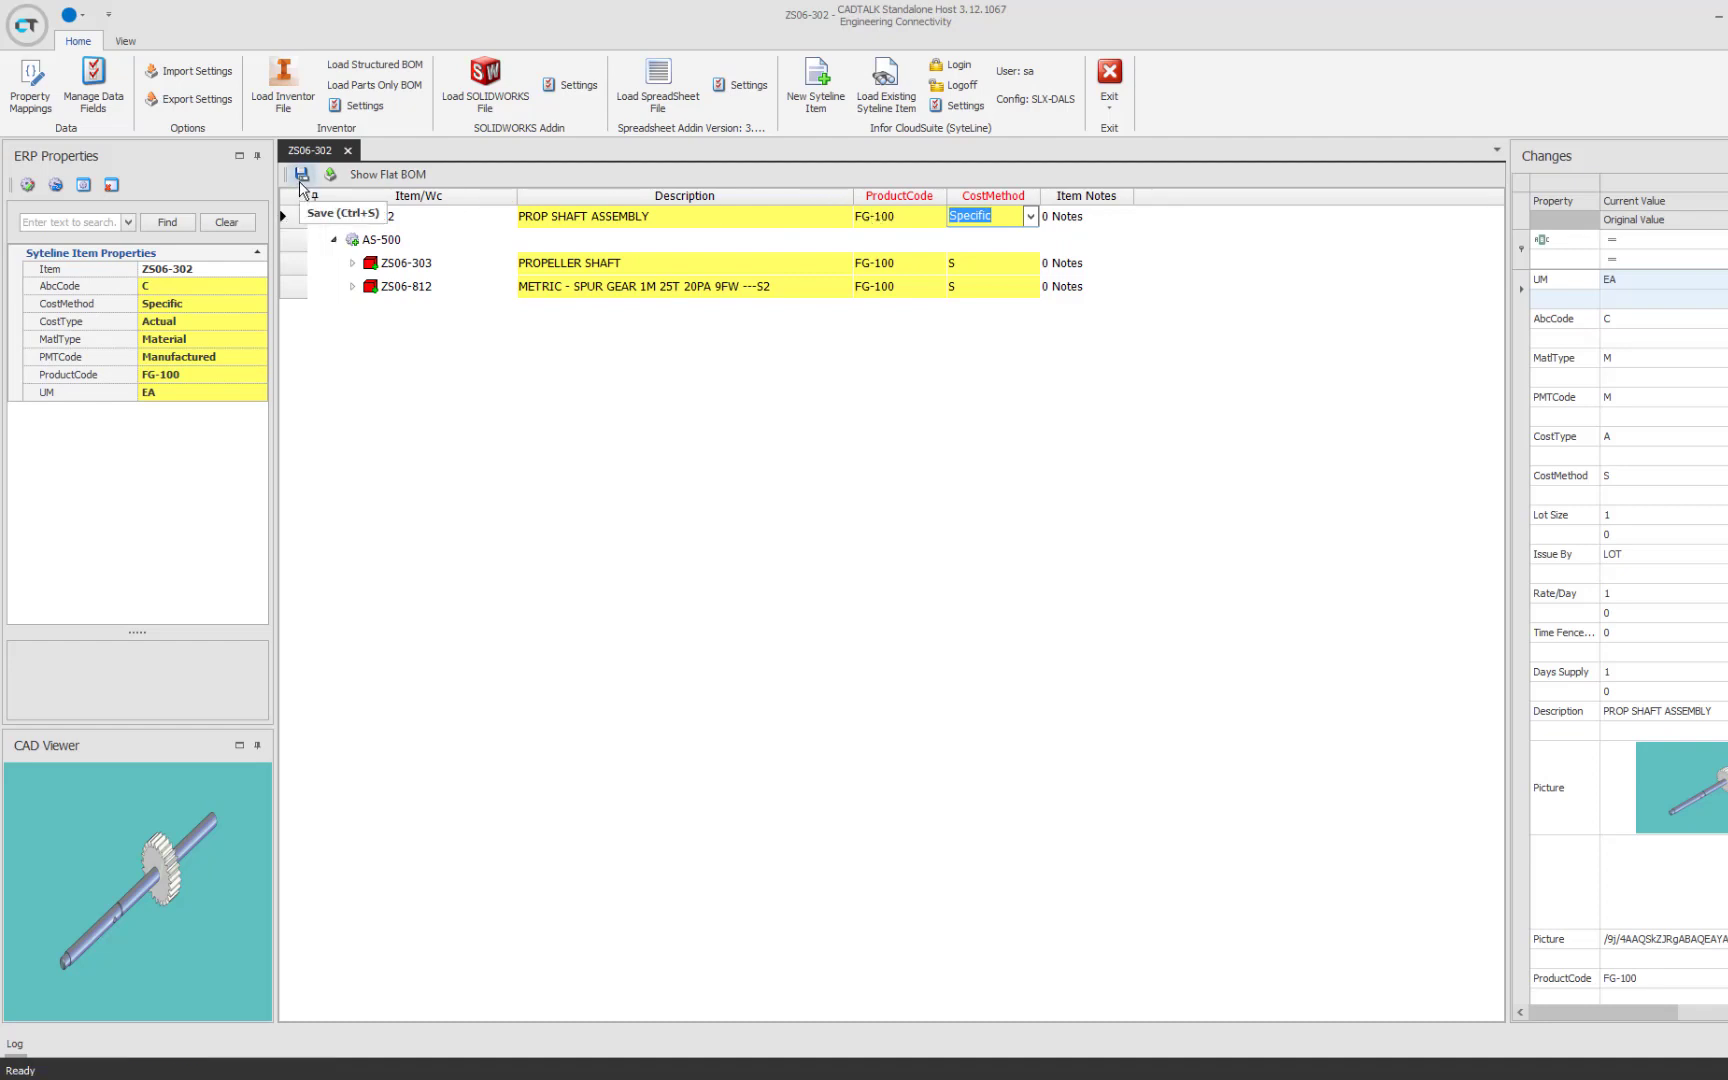
Step: Finish editing the cost method and save the ZS06-302 BOM changes to SyteLine
click(303, 220)
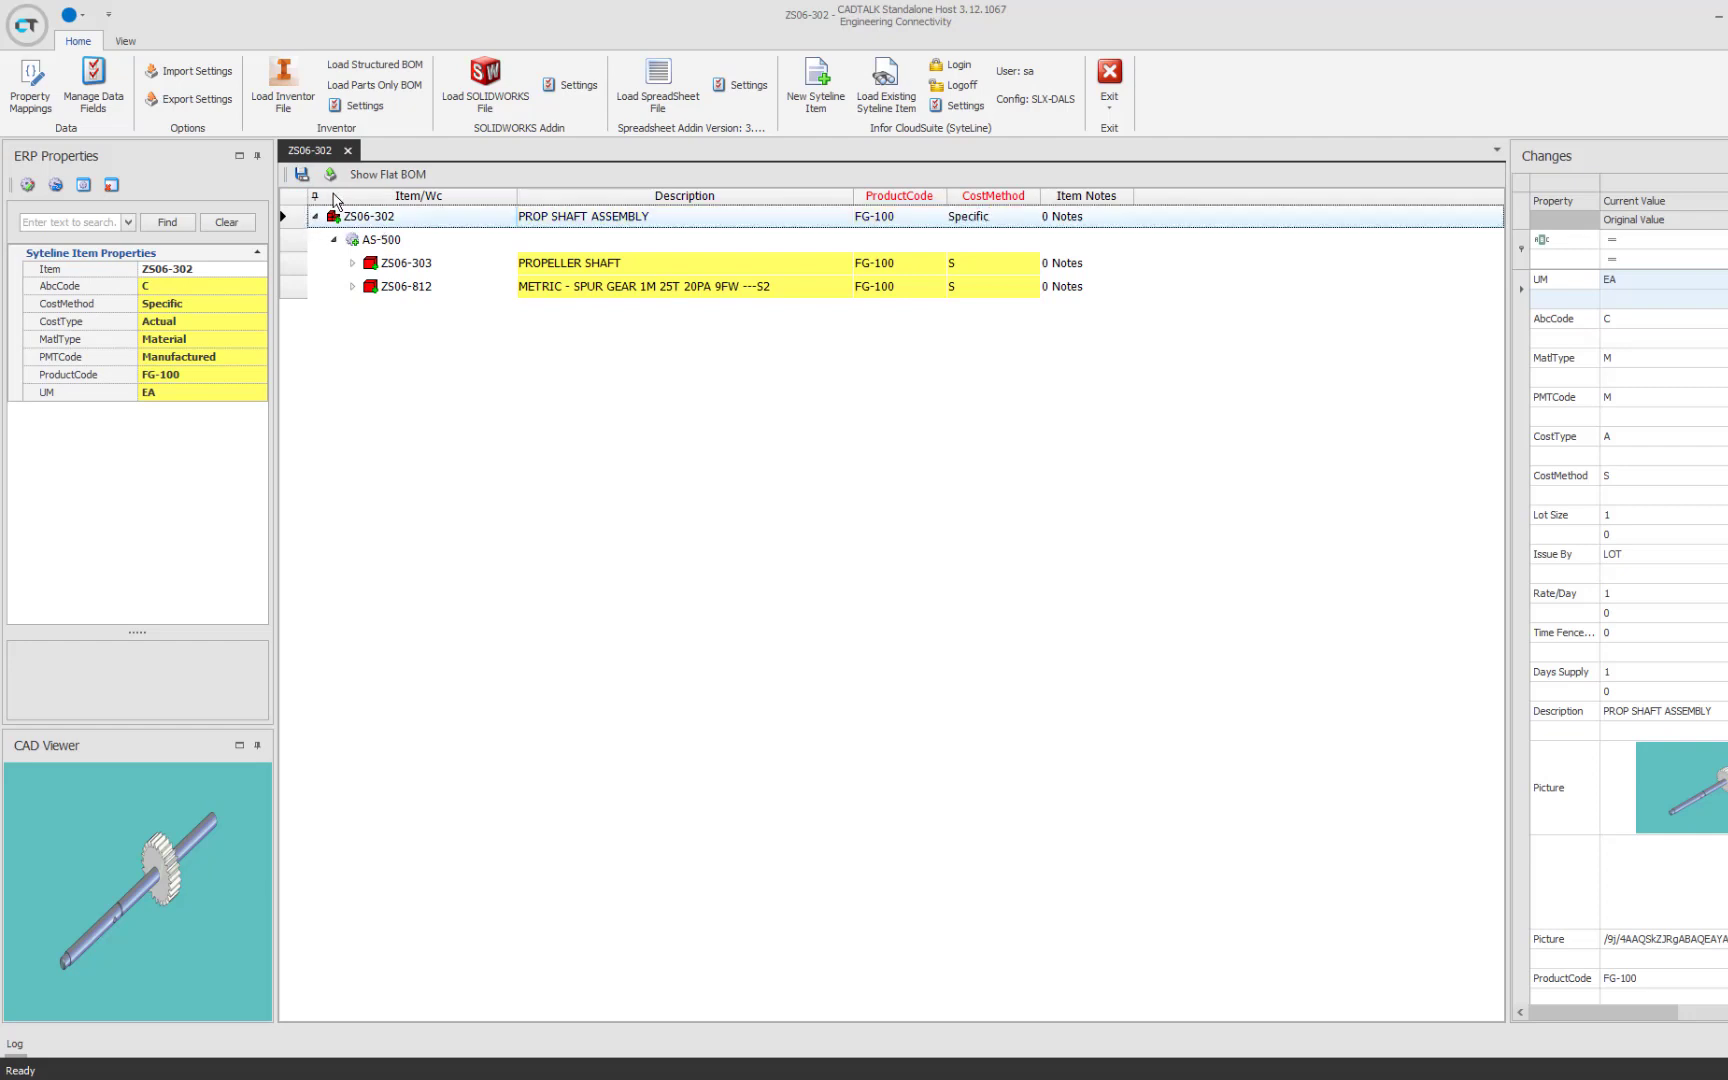
click(300, 176)
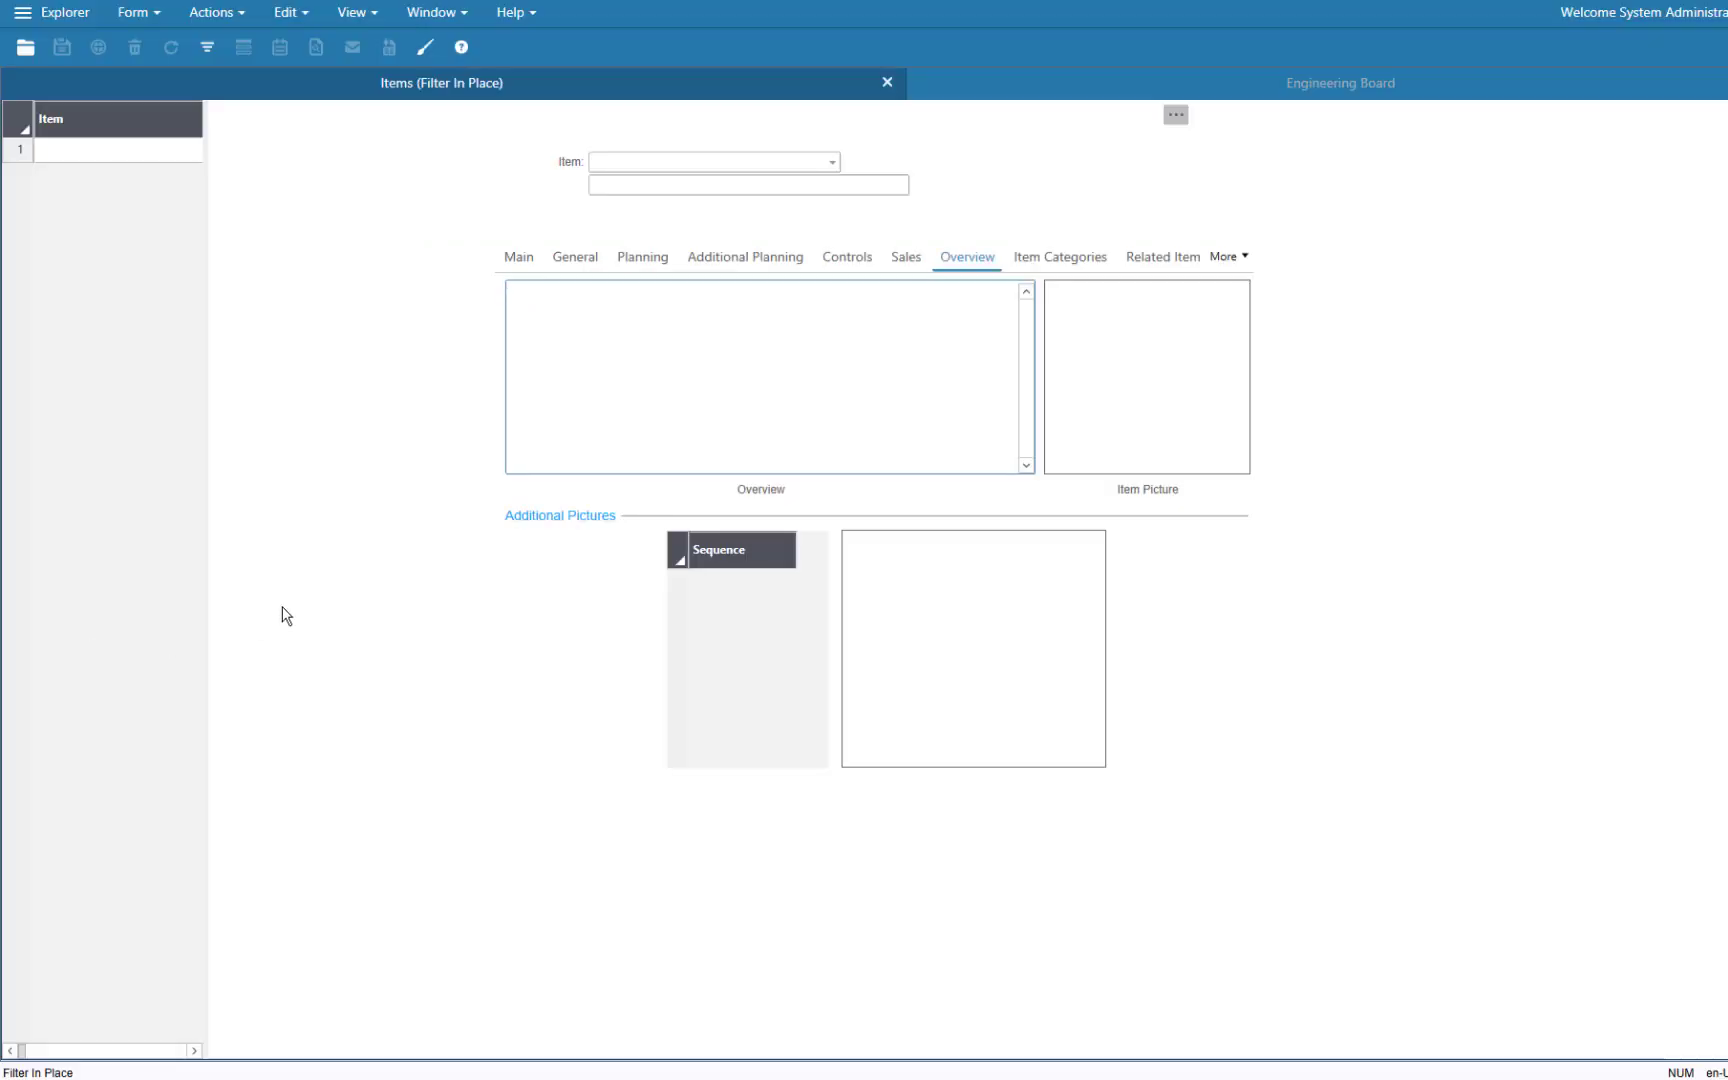
Step: Filter the SyteLine Items form to items starting with ZS06
click(624, 162)
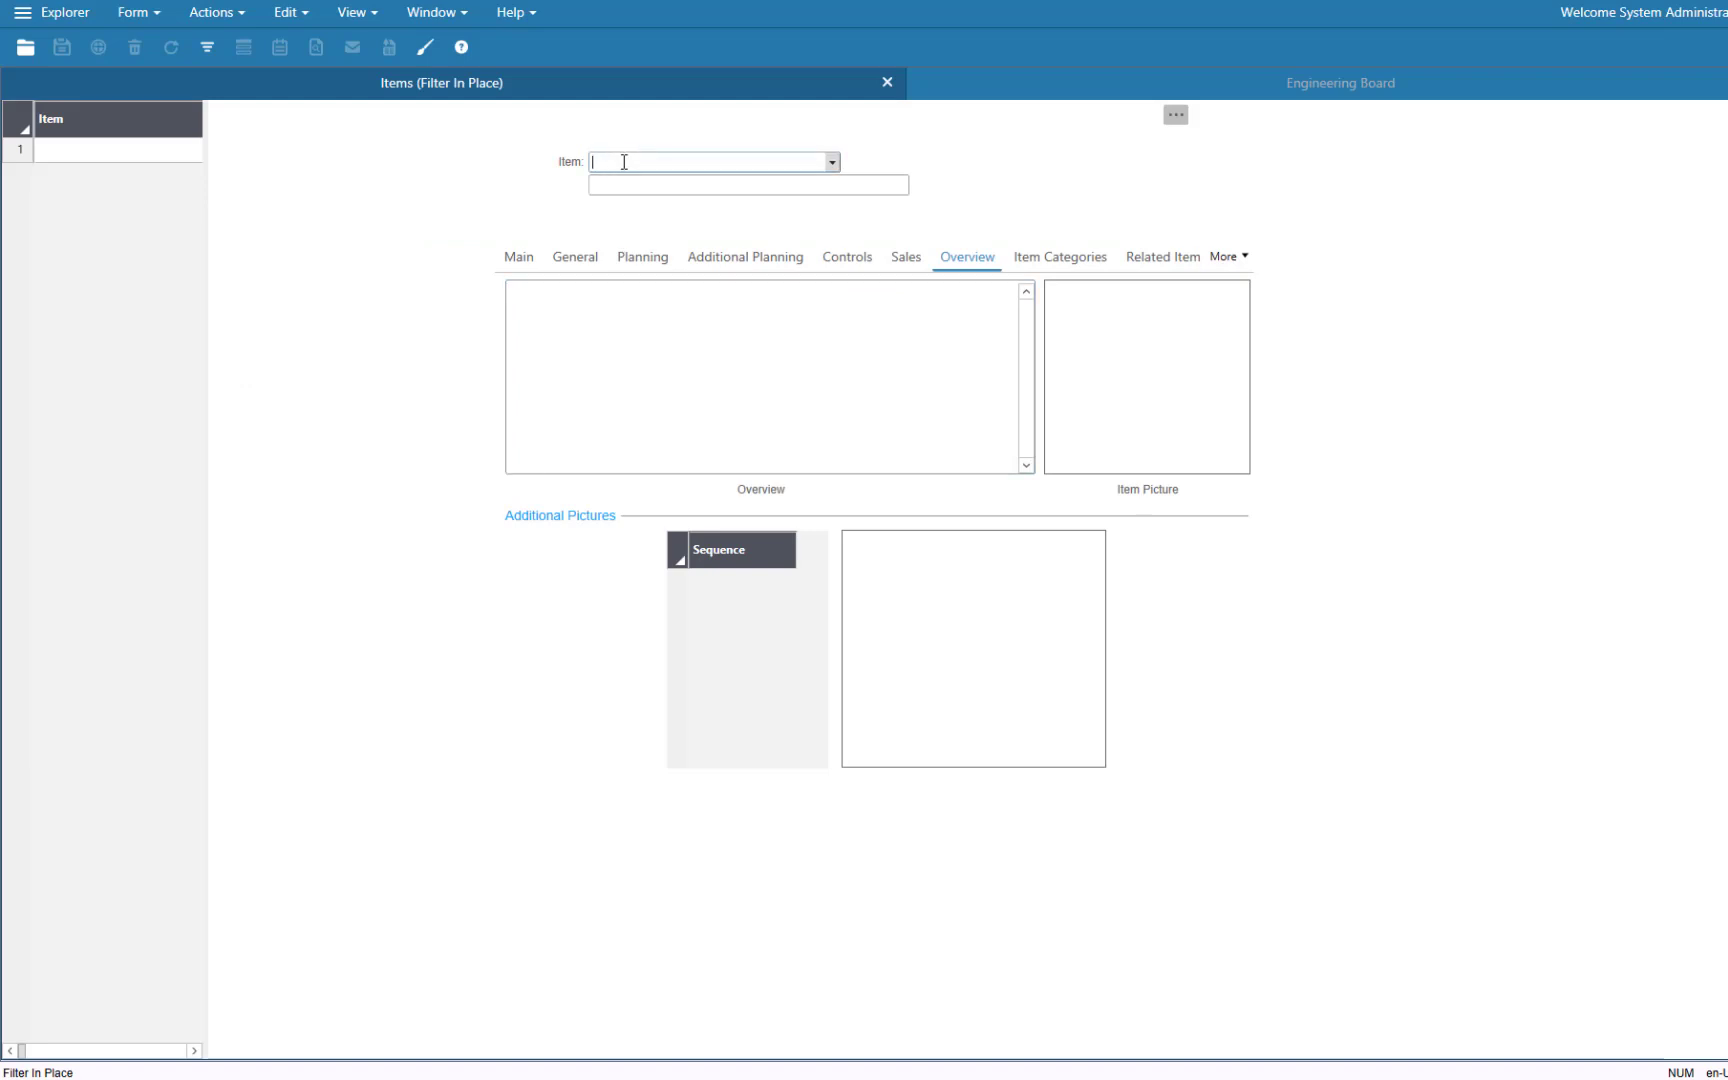
text(ZS061)
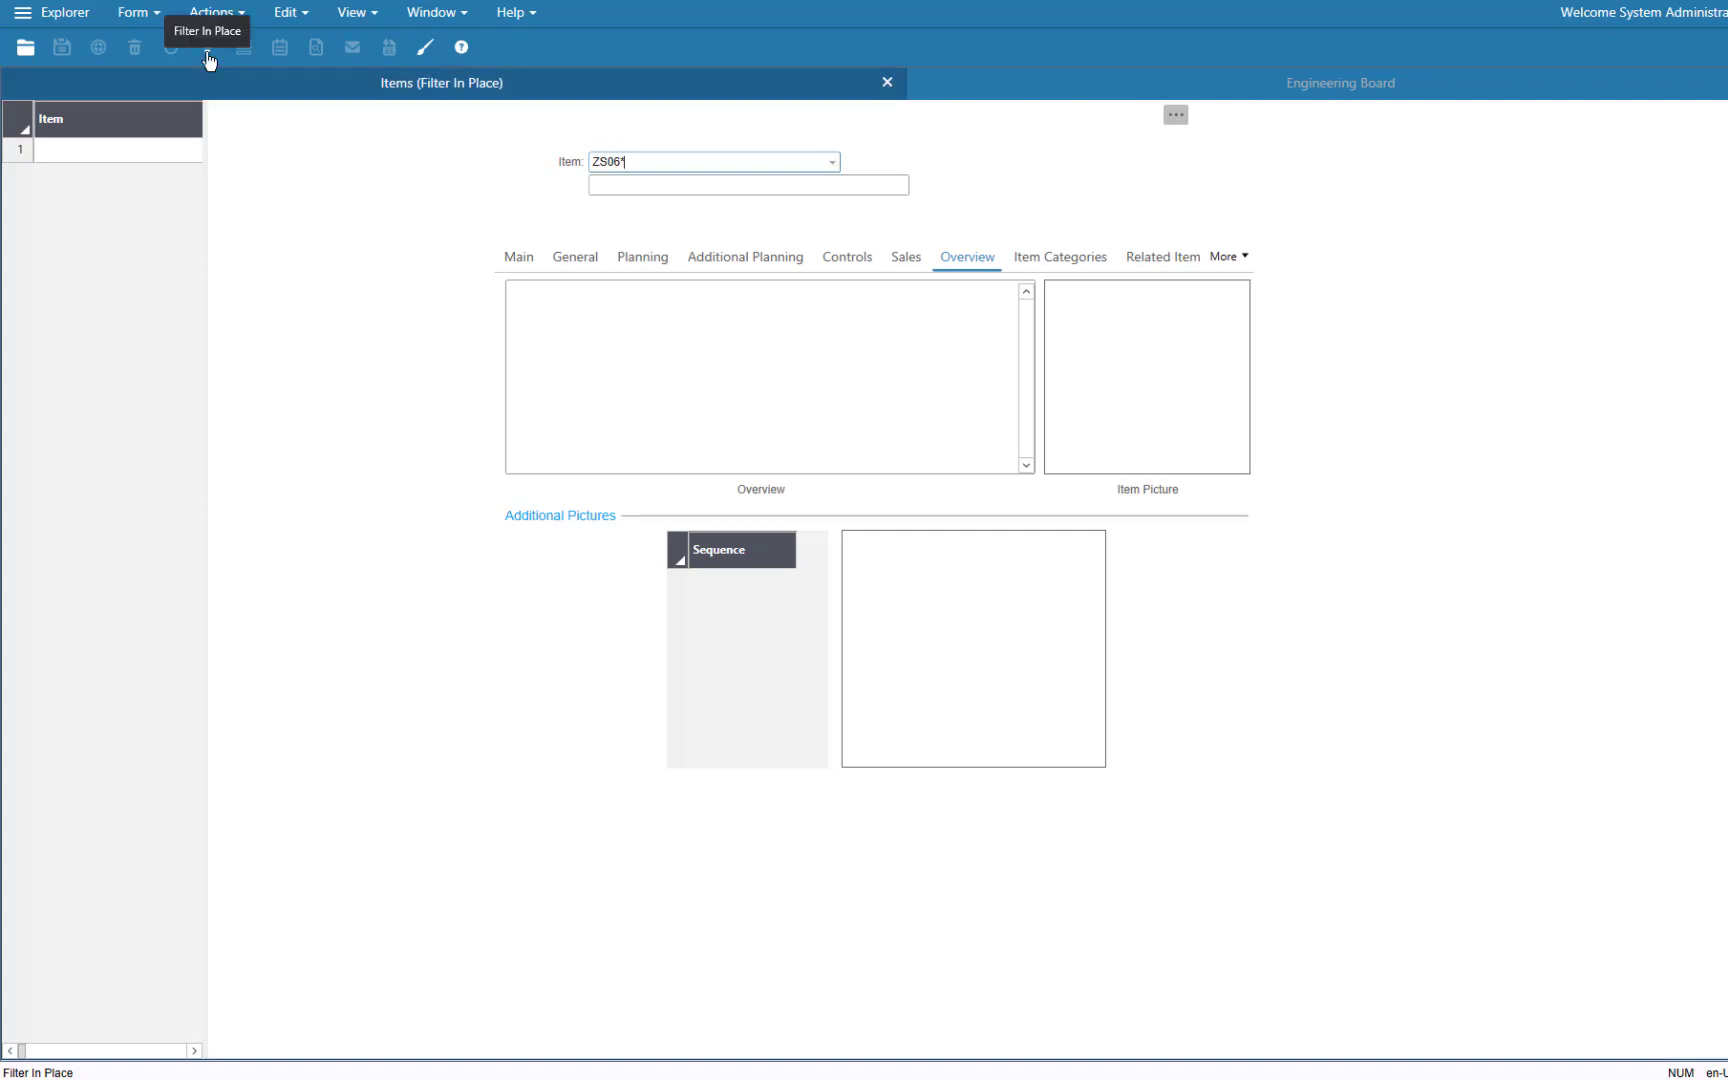
click(207, 47)
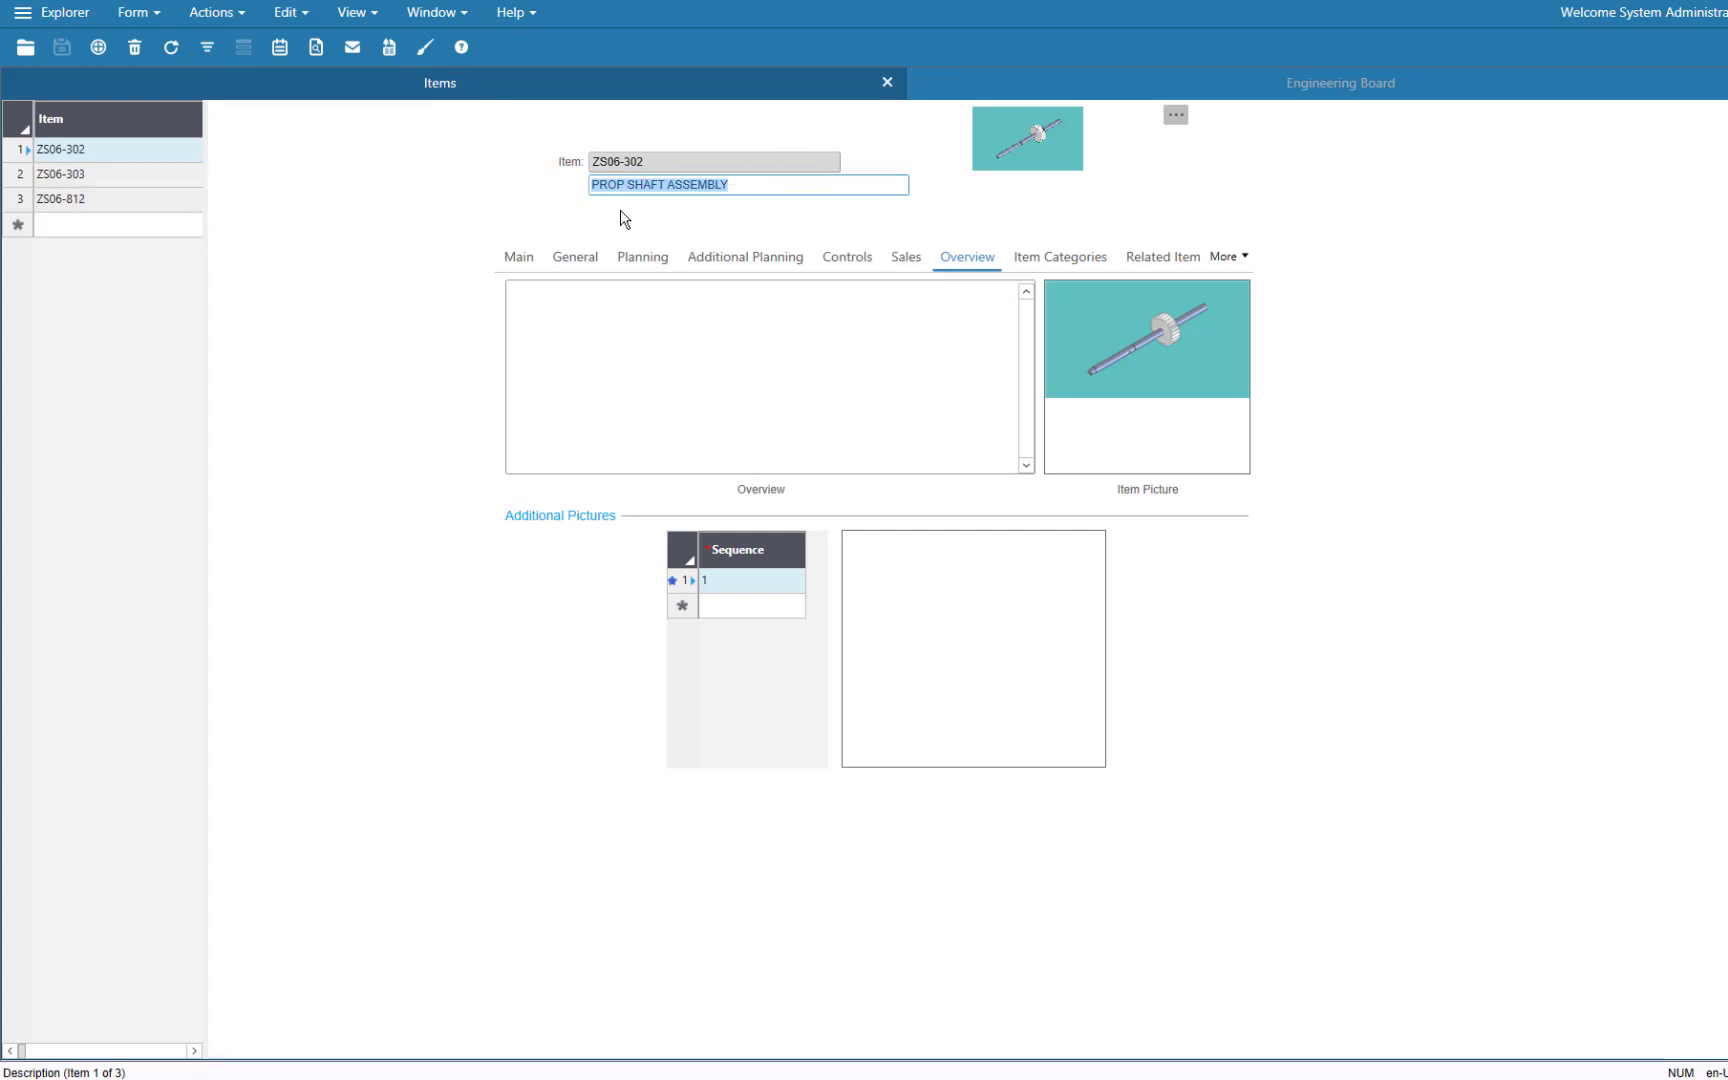
Step: Review items ZS06-303 and ZS06-812, then return to the ZS06-302 assembly record
click(155, 175)
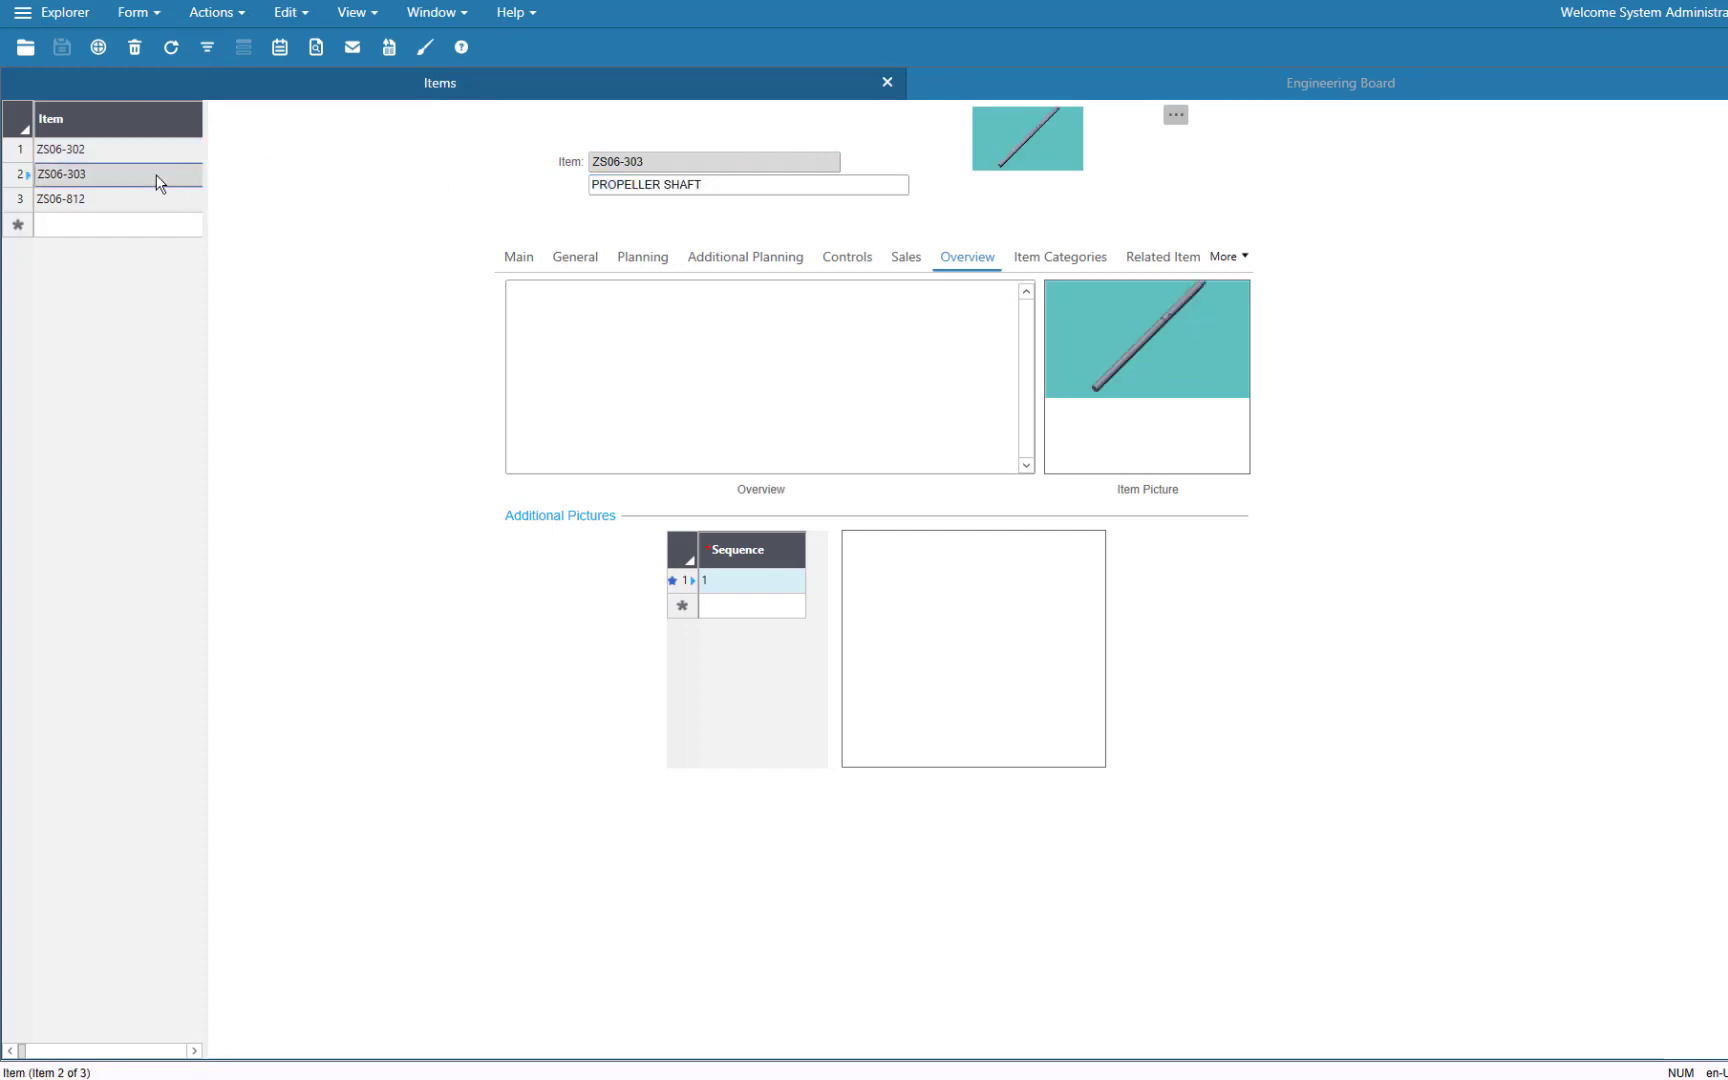
click(146, 200)
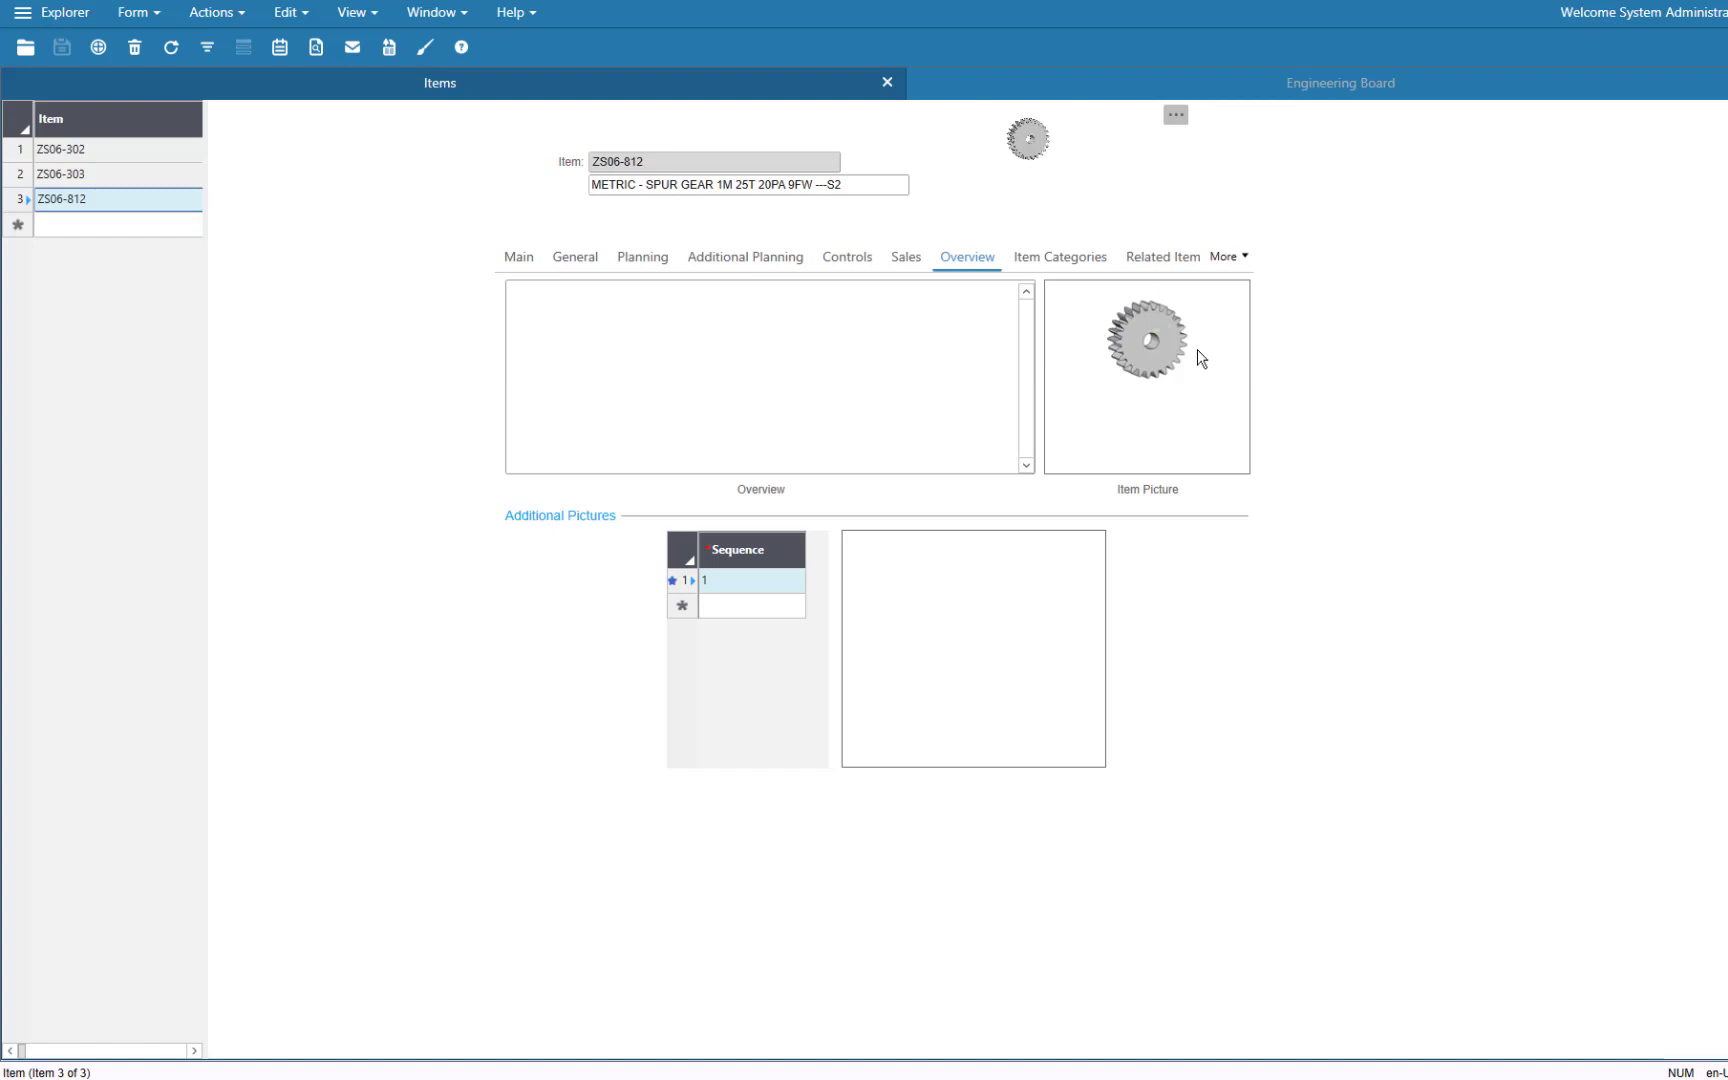
click(94, 155)
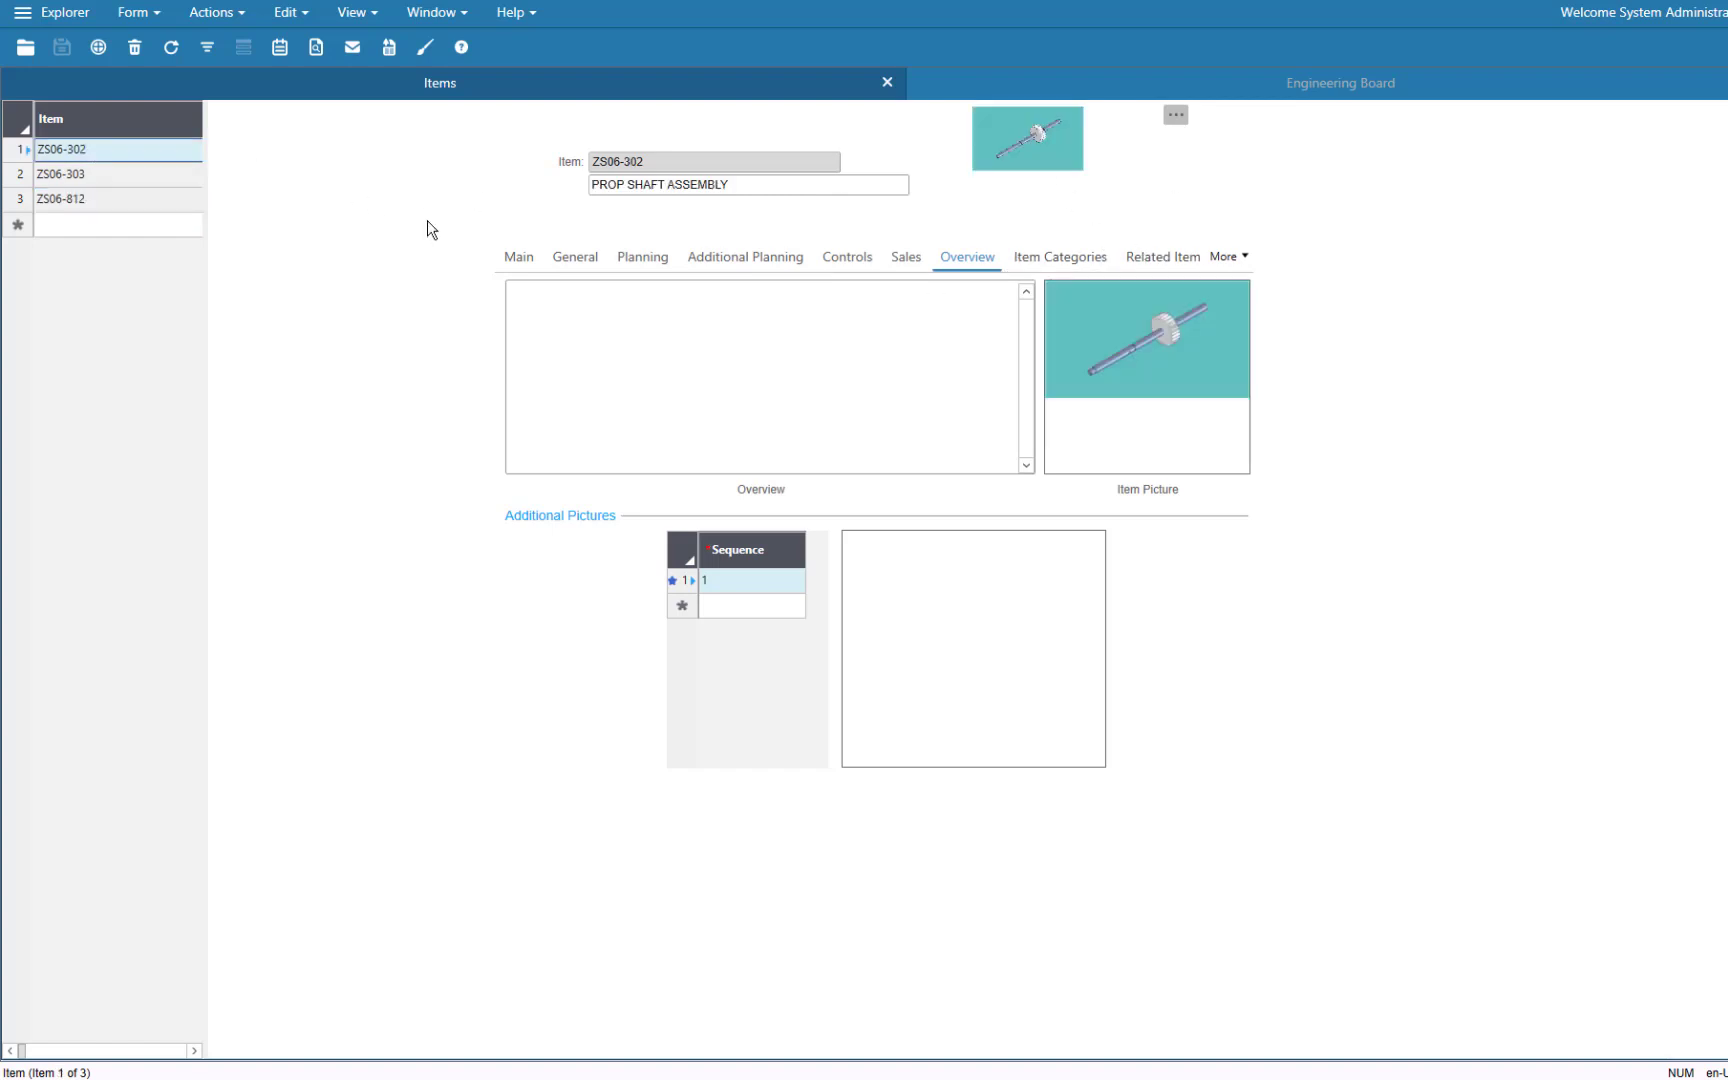
Step: Open the ZS06-302 BOM on the Engineering Board and select the 10, AS-500 operation
click(1210, 88)
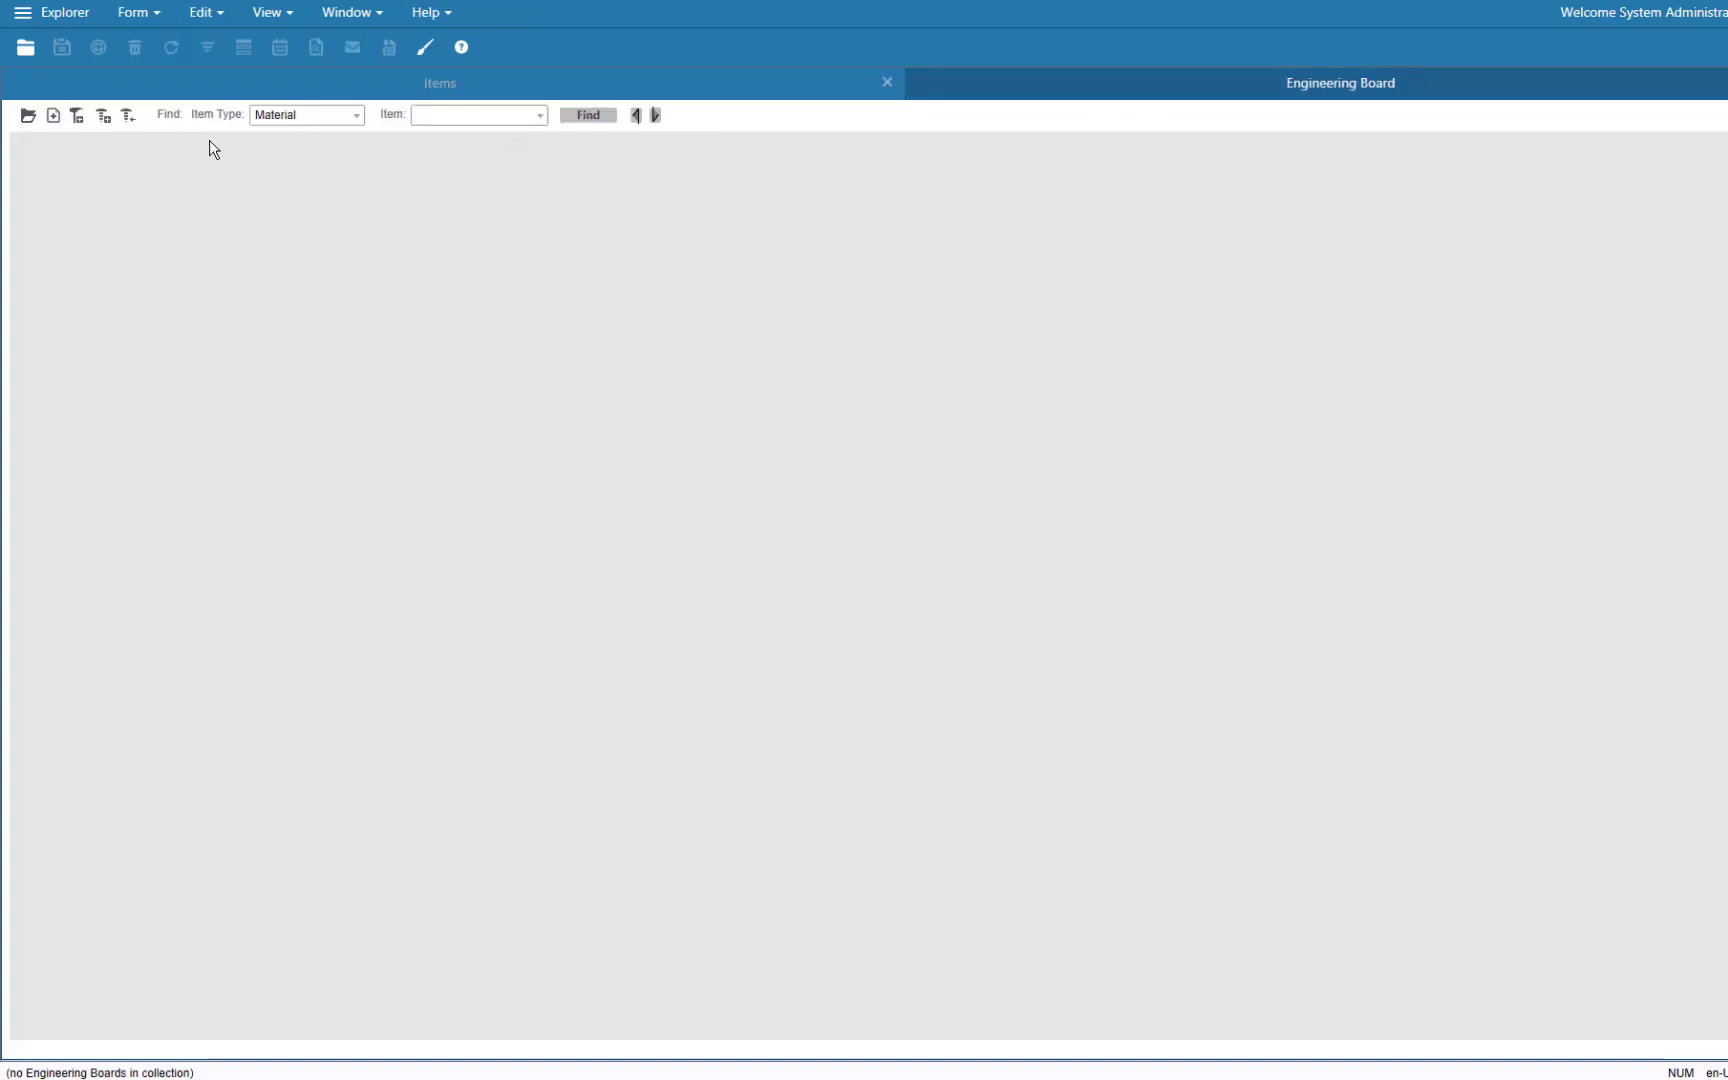
click(48, 113)
text(ZS06)
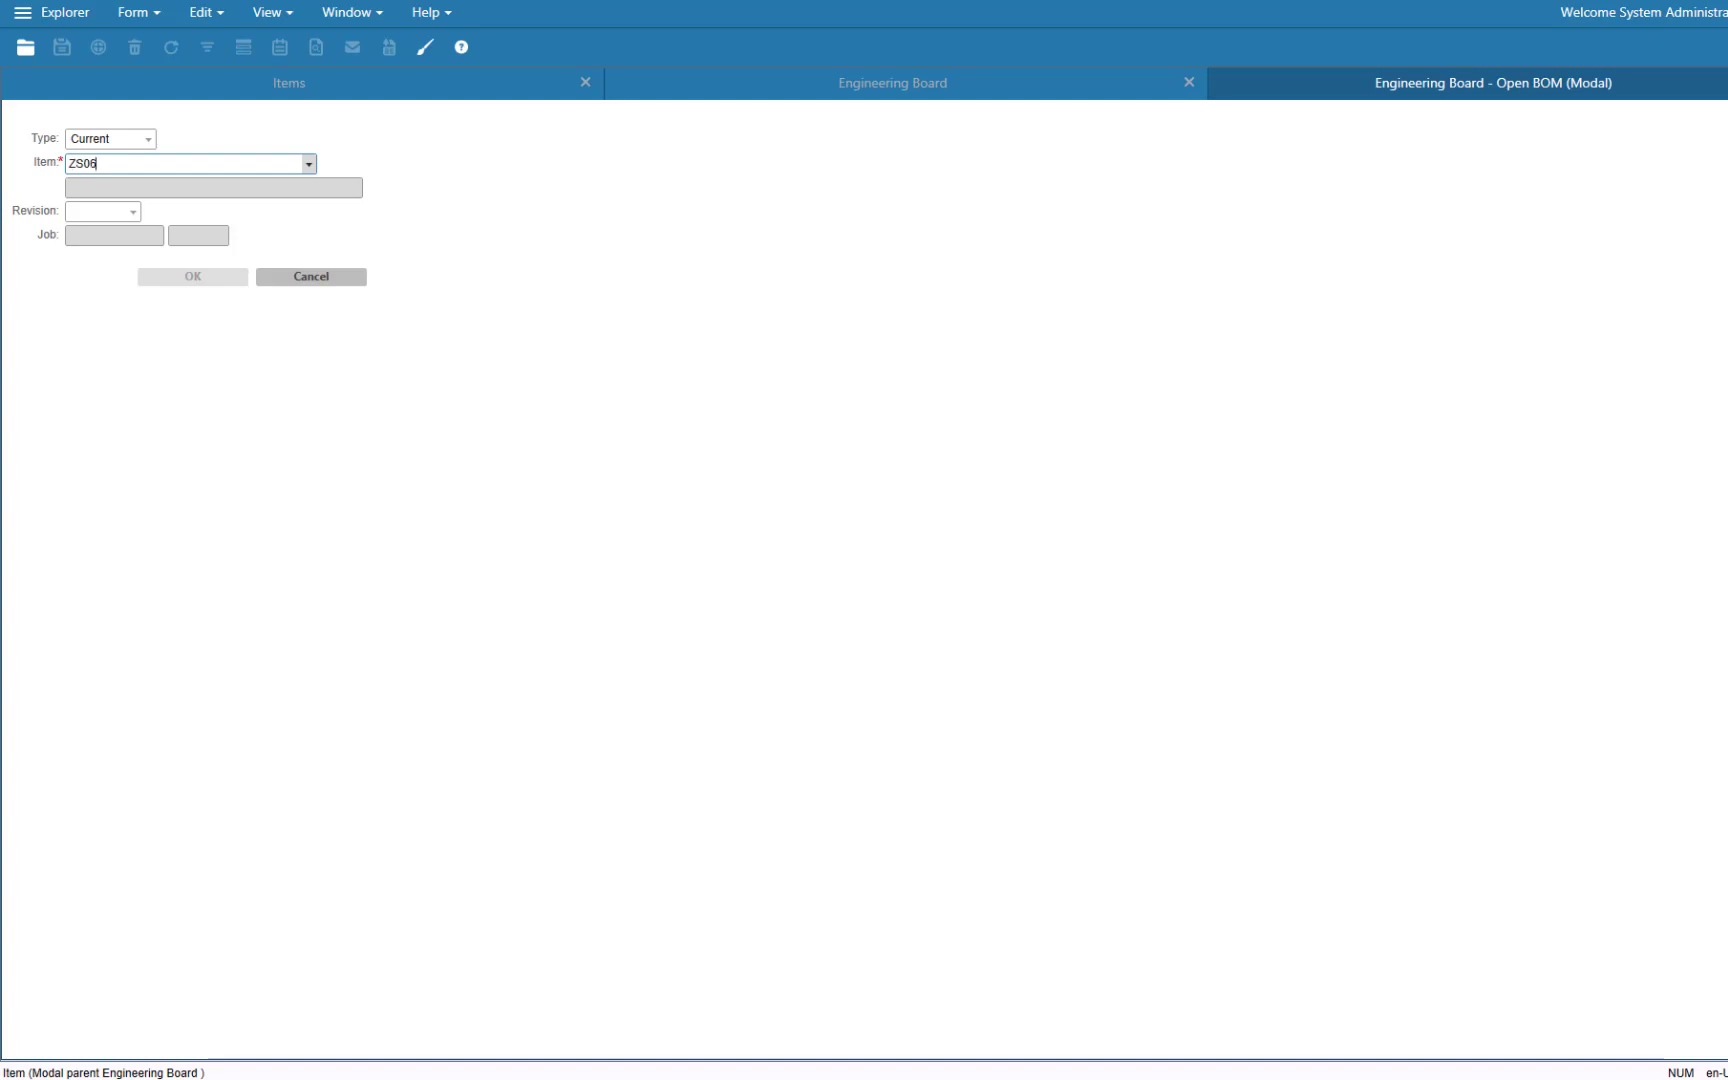
text(-302)
key(Tab)
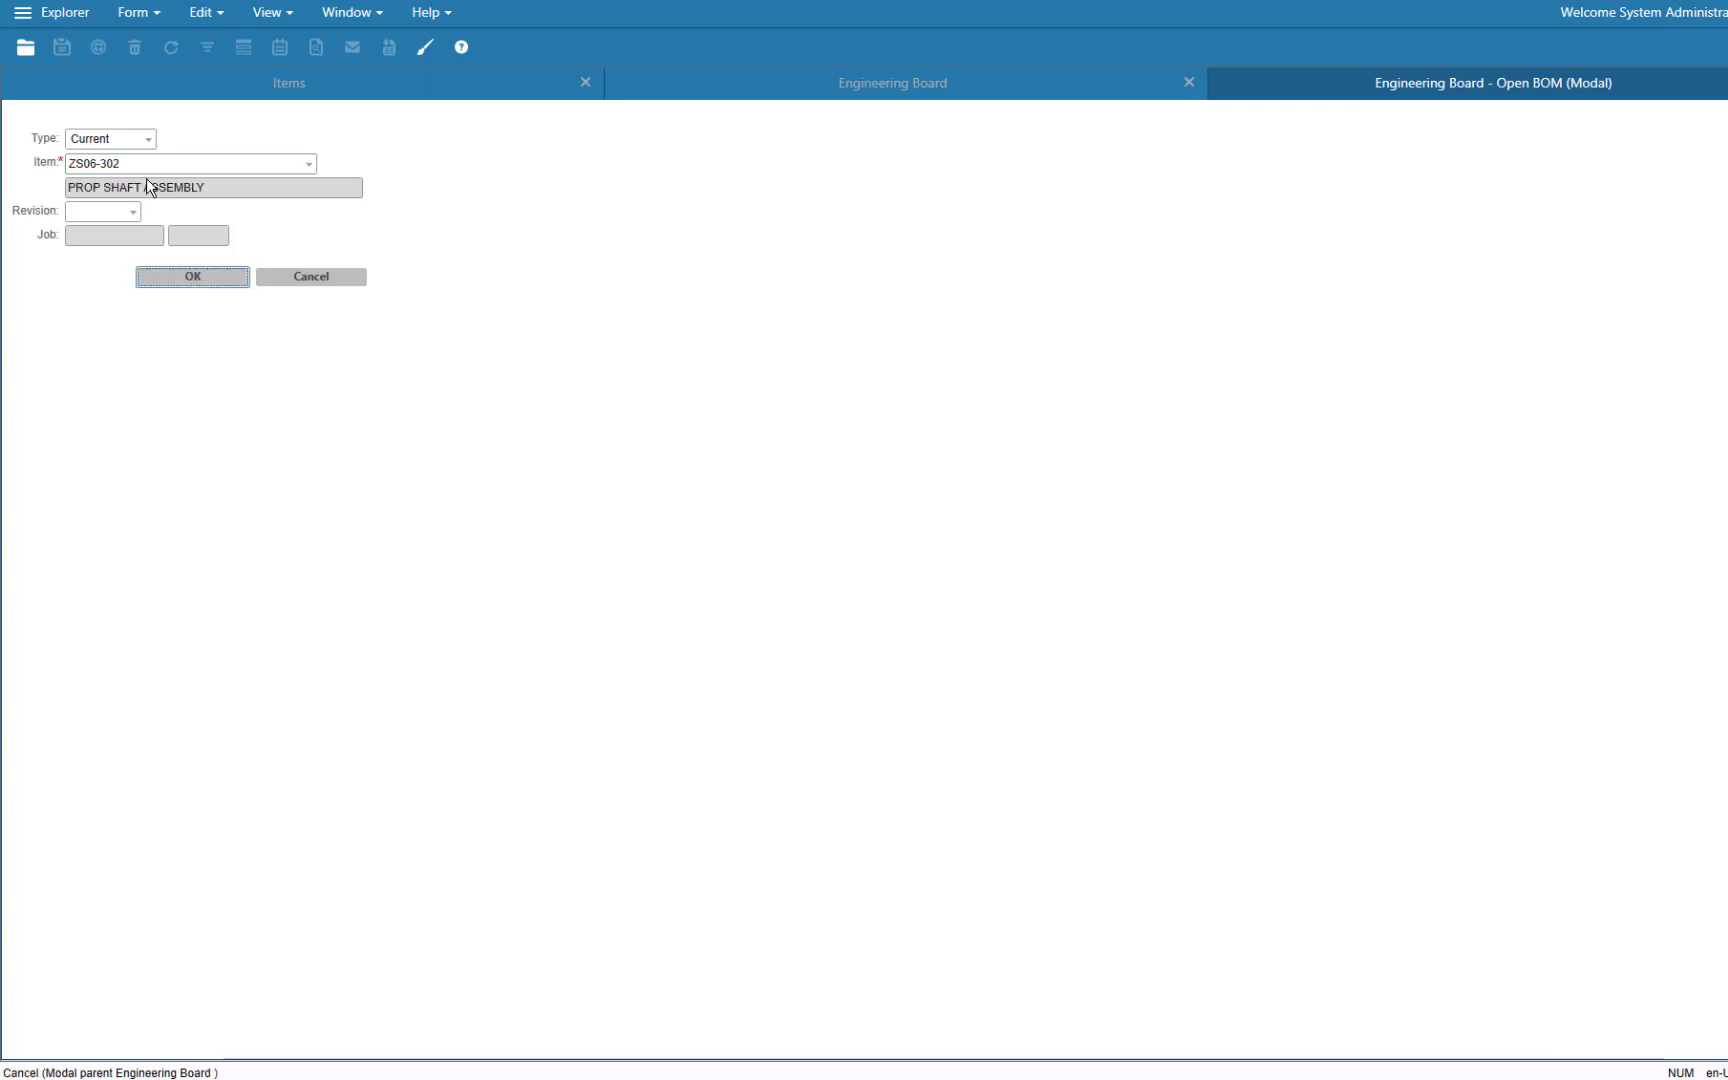
click(194, 275)
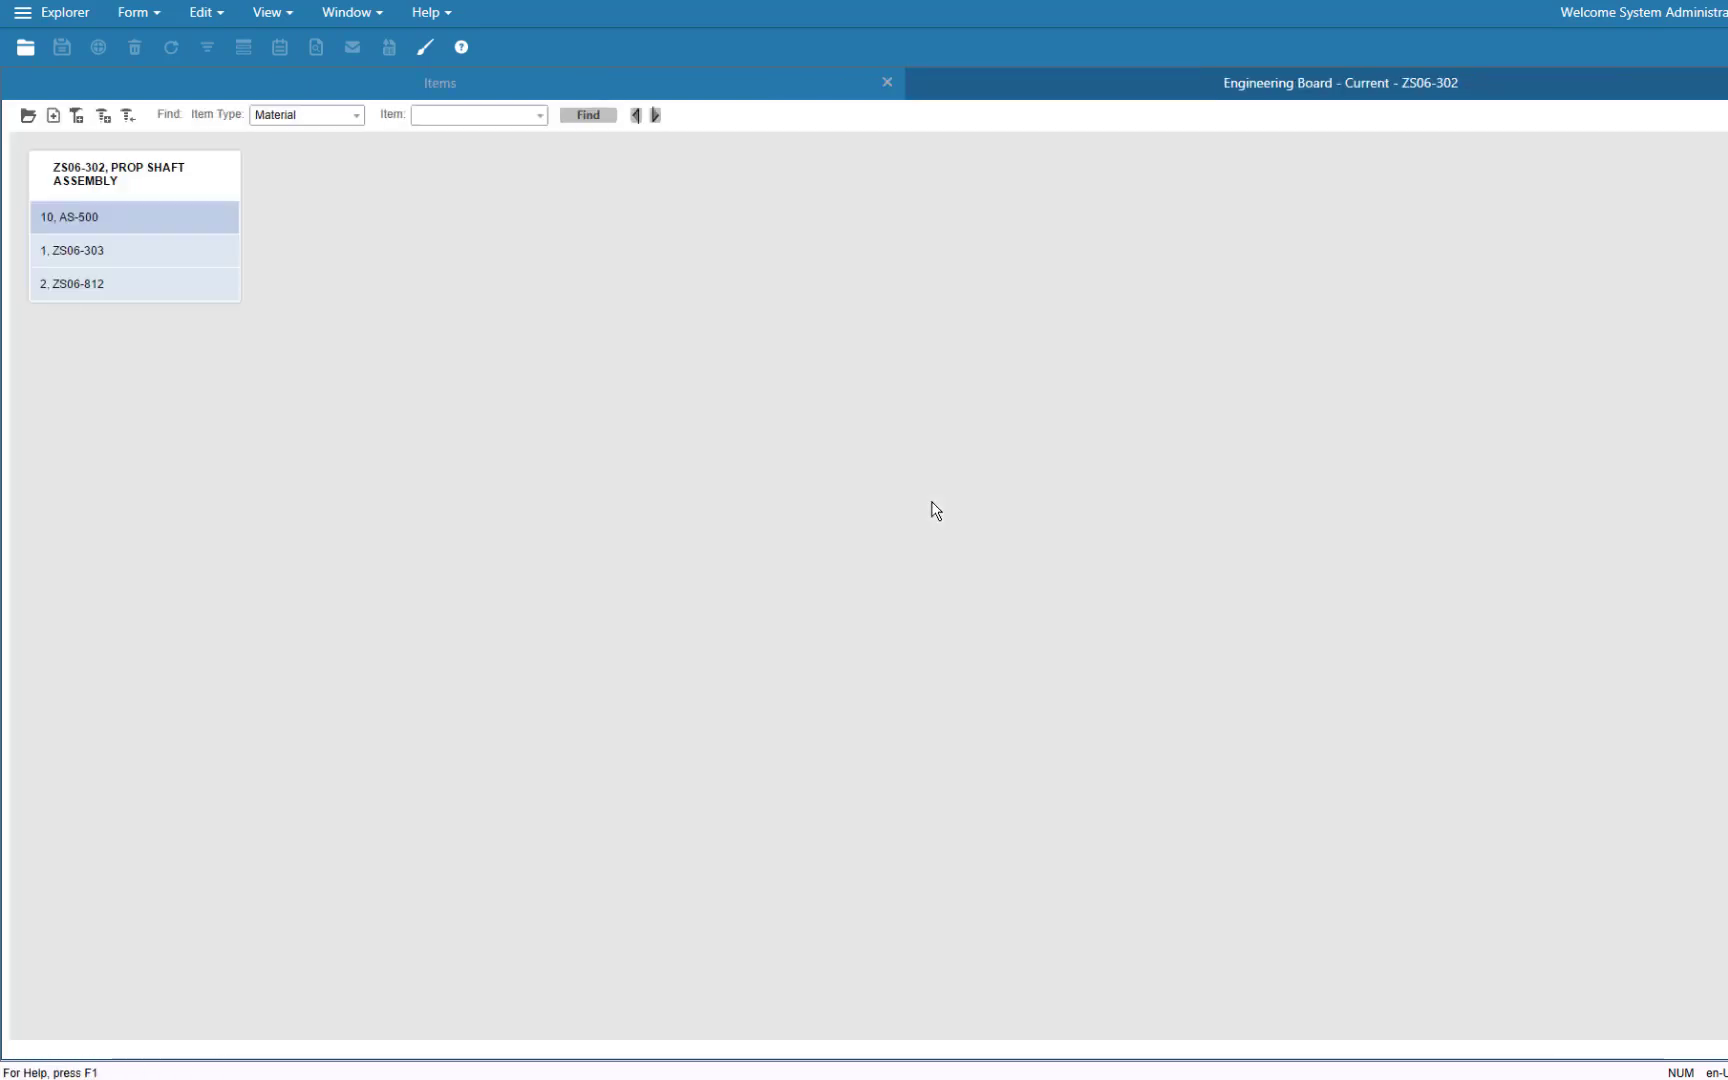
click(155, 224)
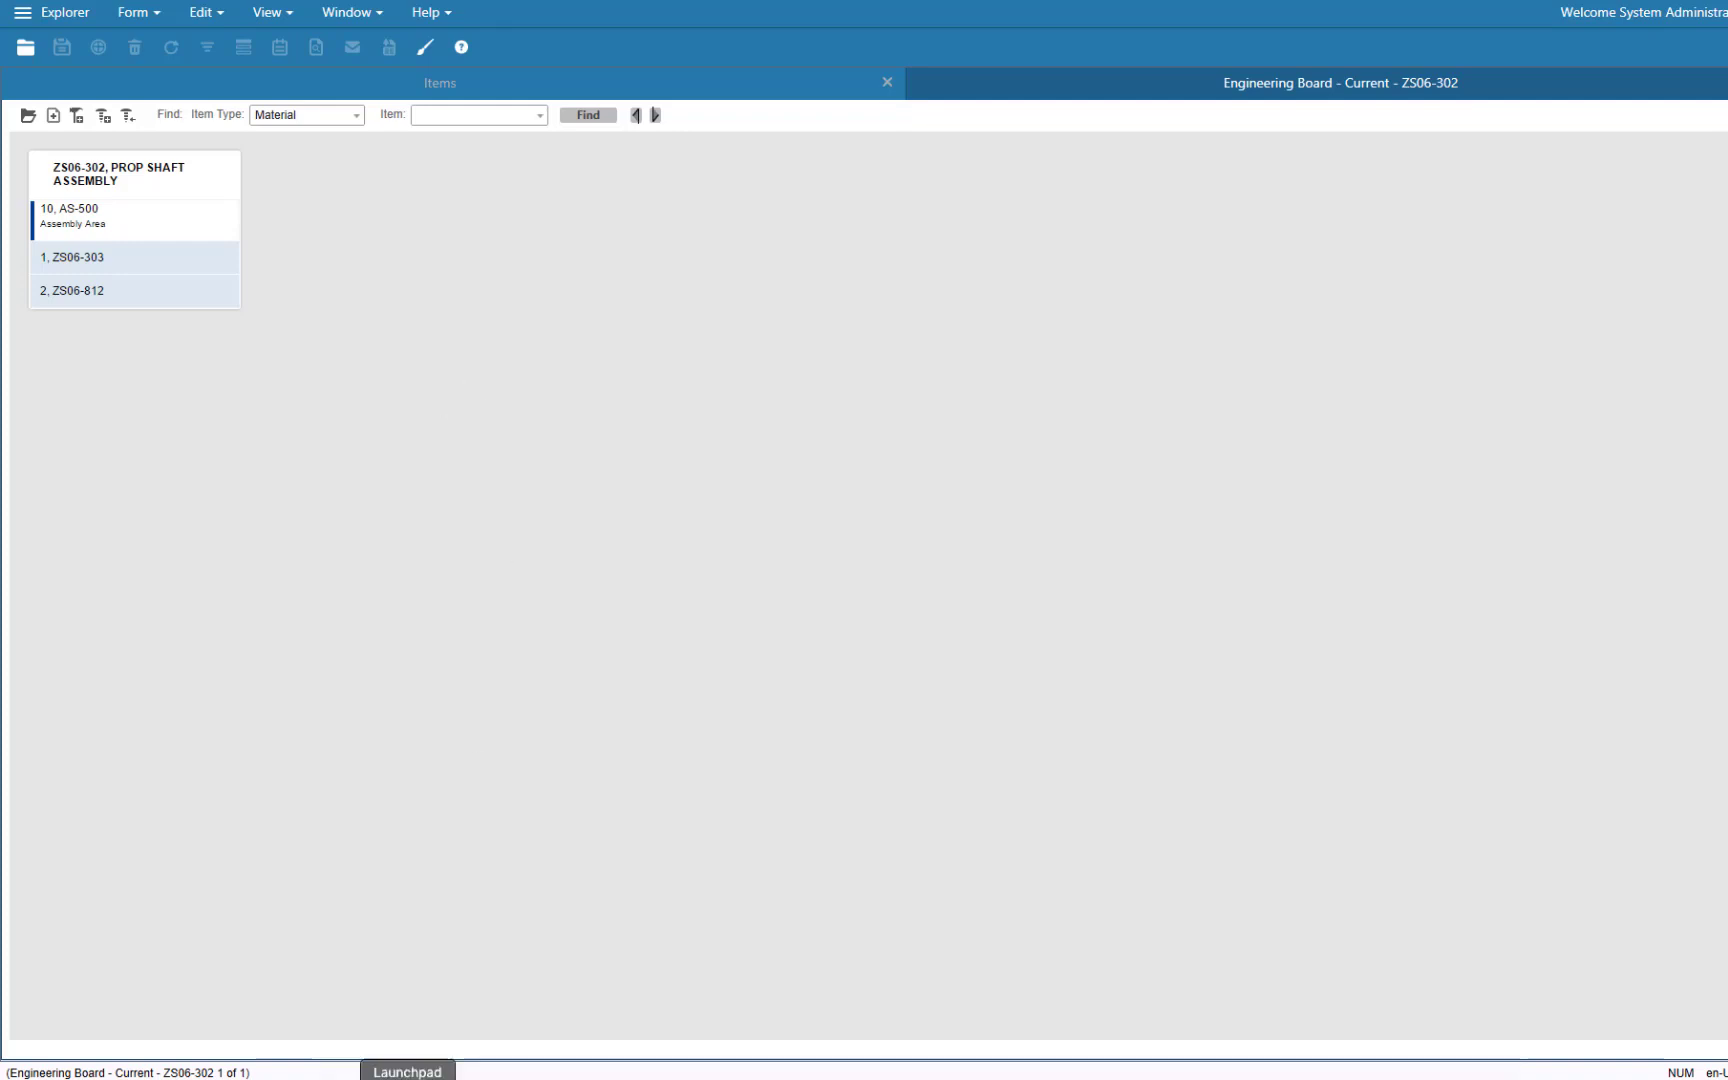
mouse_move(387, 1075)
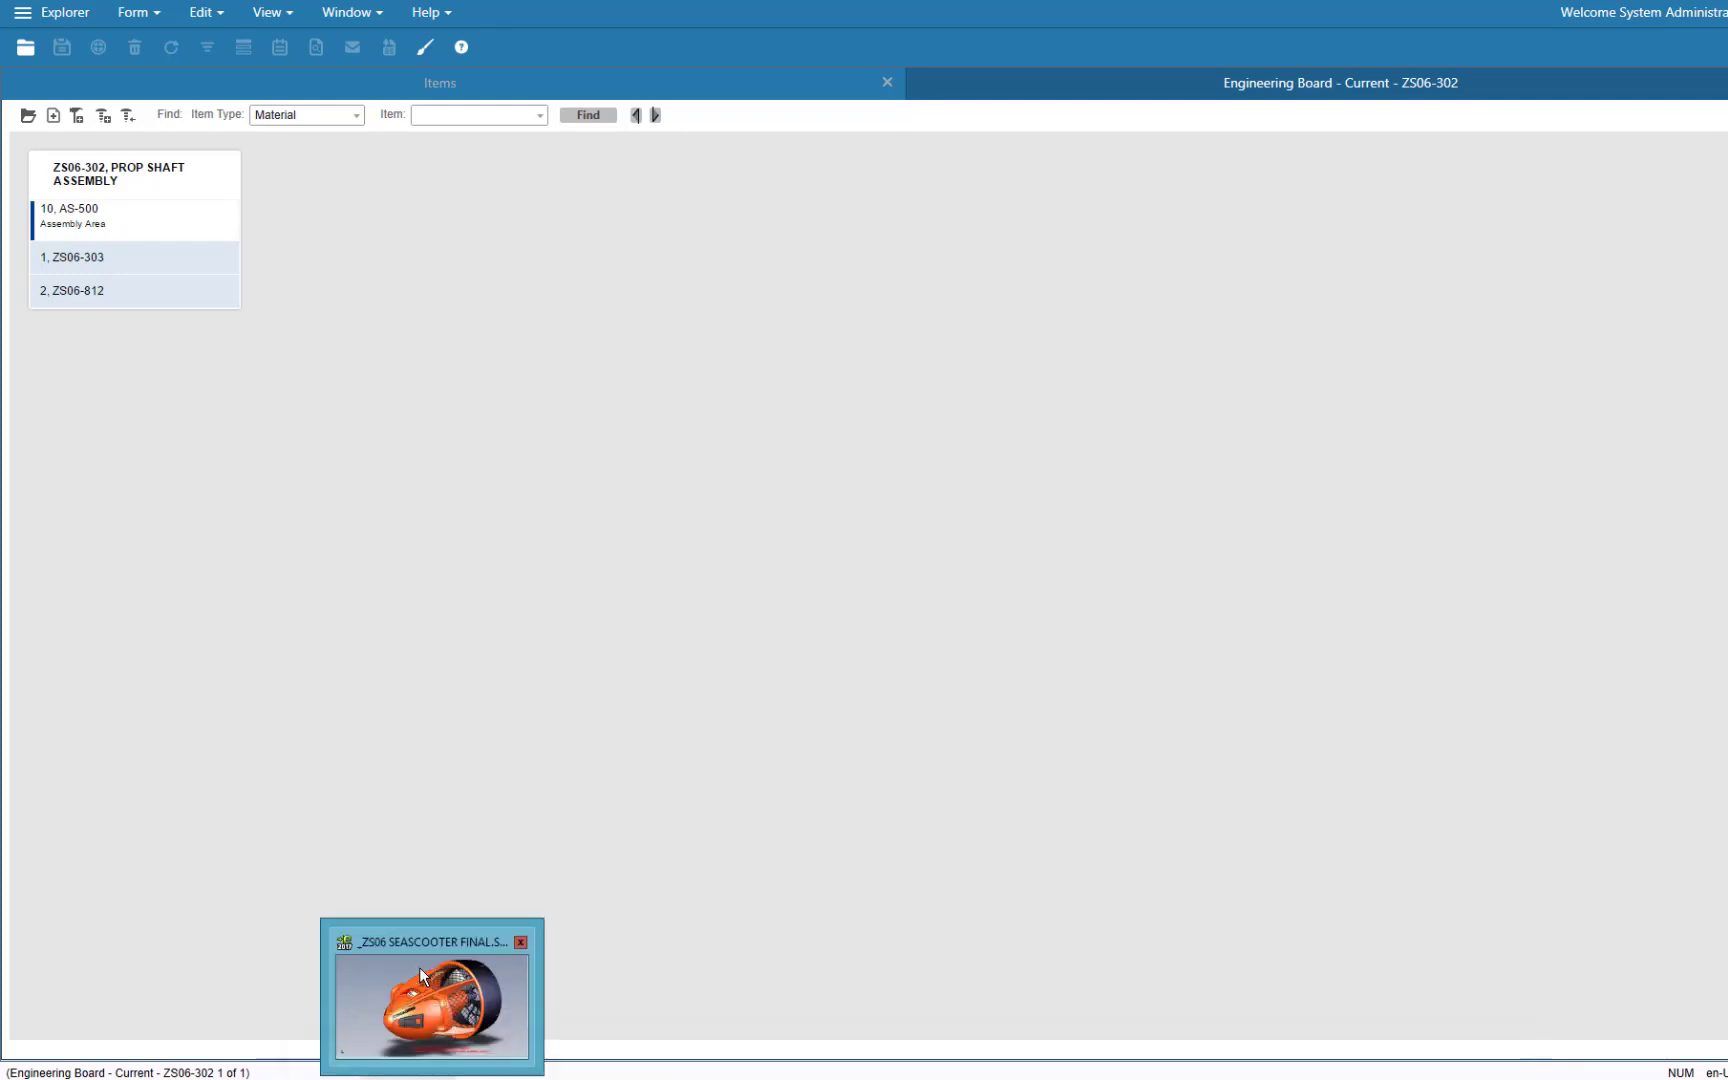
Step: Back in CADTALK, close the ZS06-302 BOM and open the _ZS06 SEASCOOTER FINAL assembly
click(395, 1065)
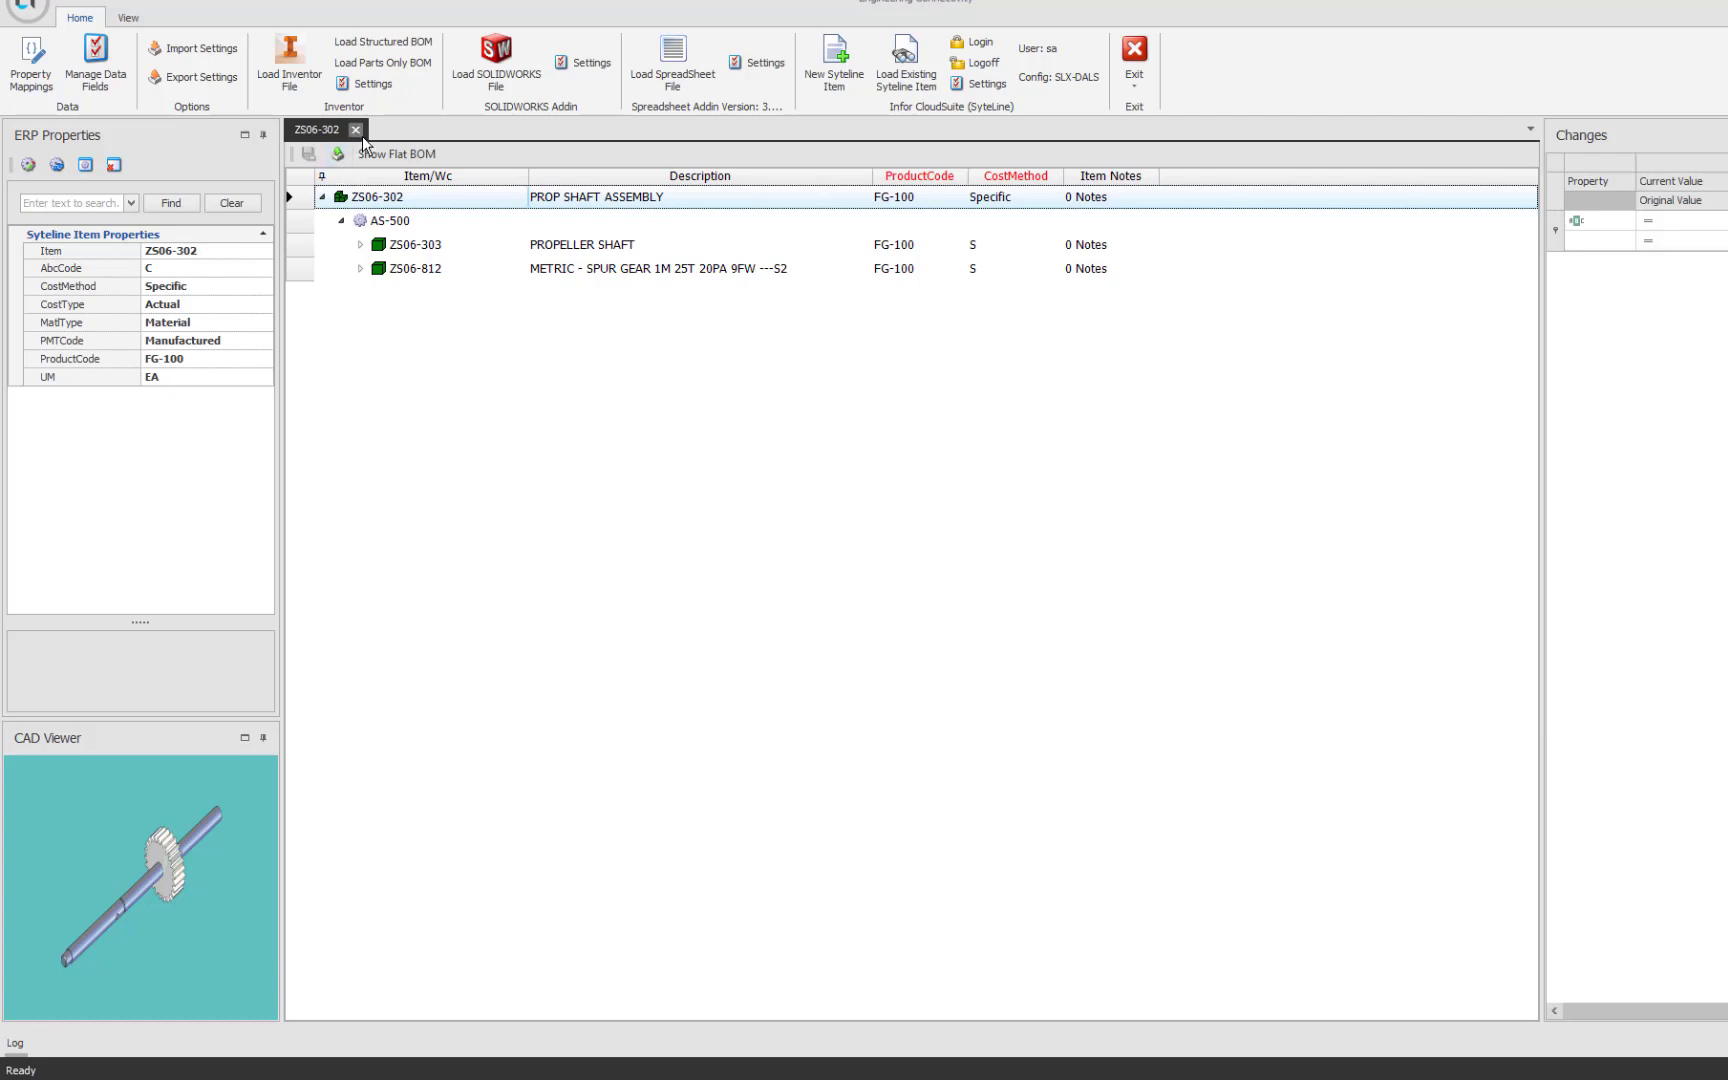
click(355, 129)
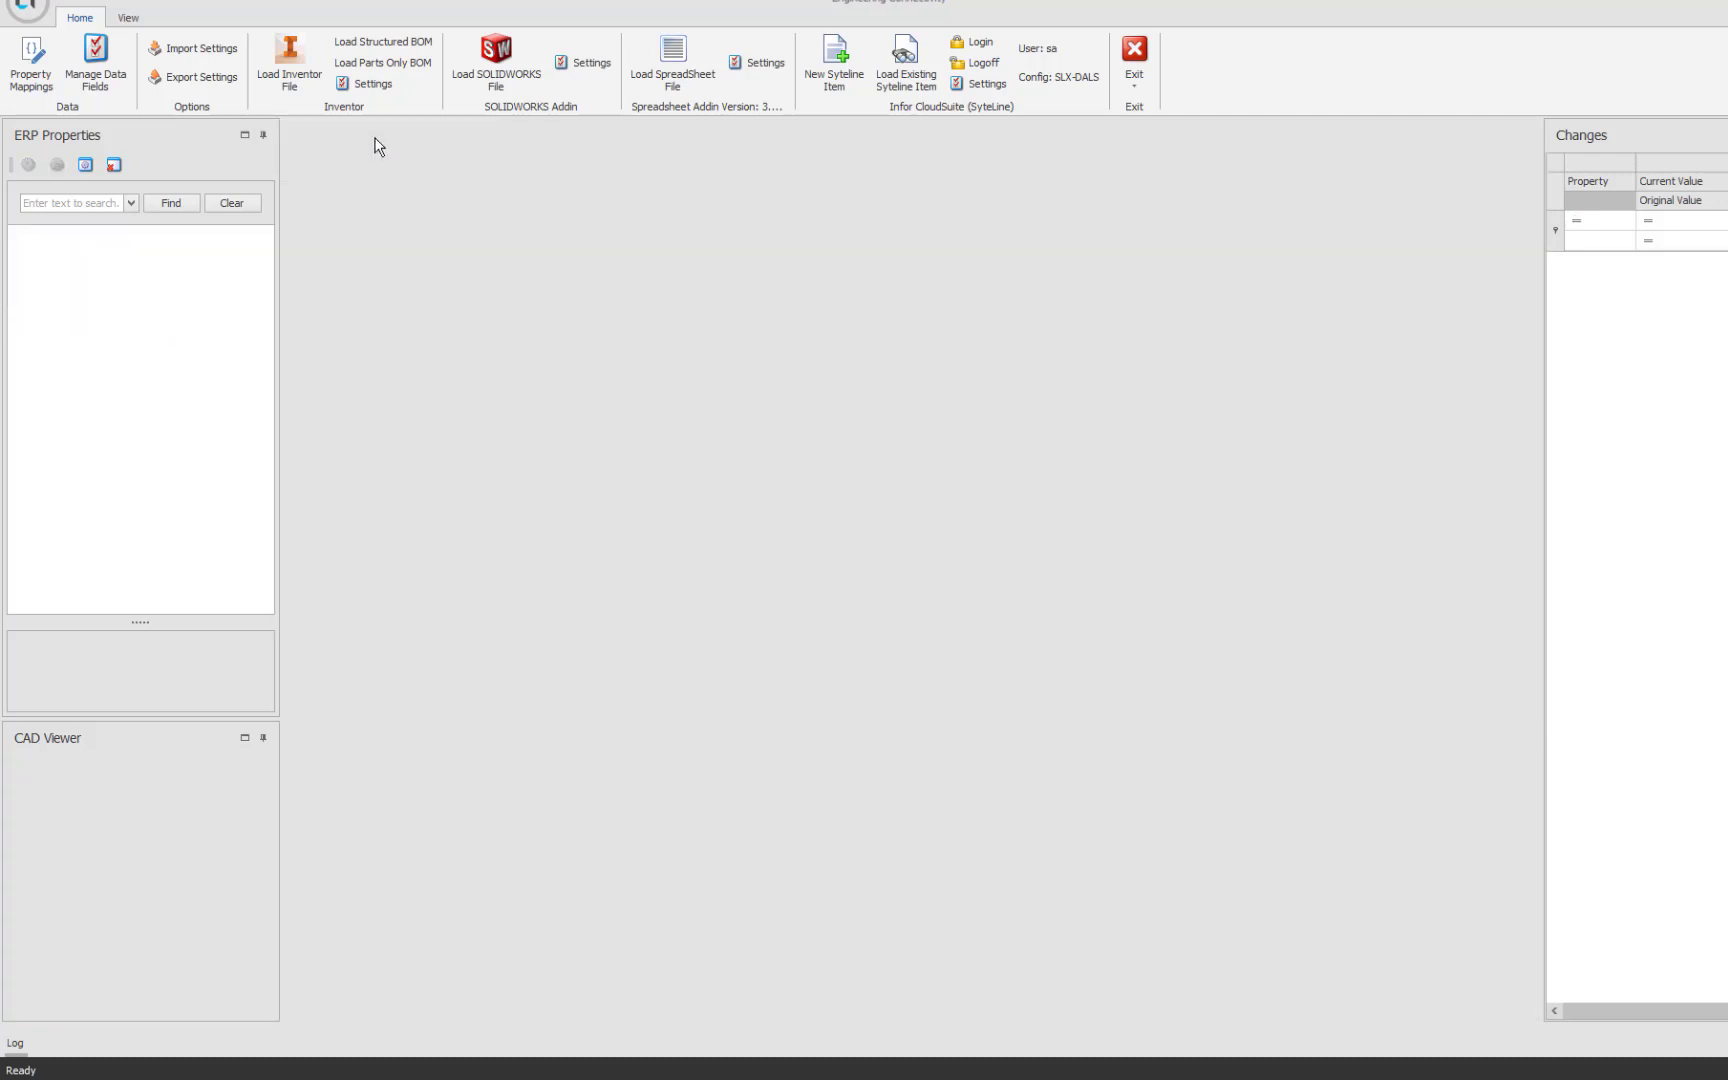
click(488, 70)
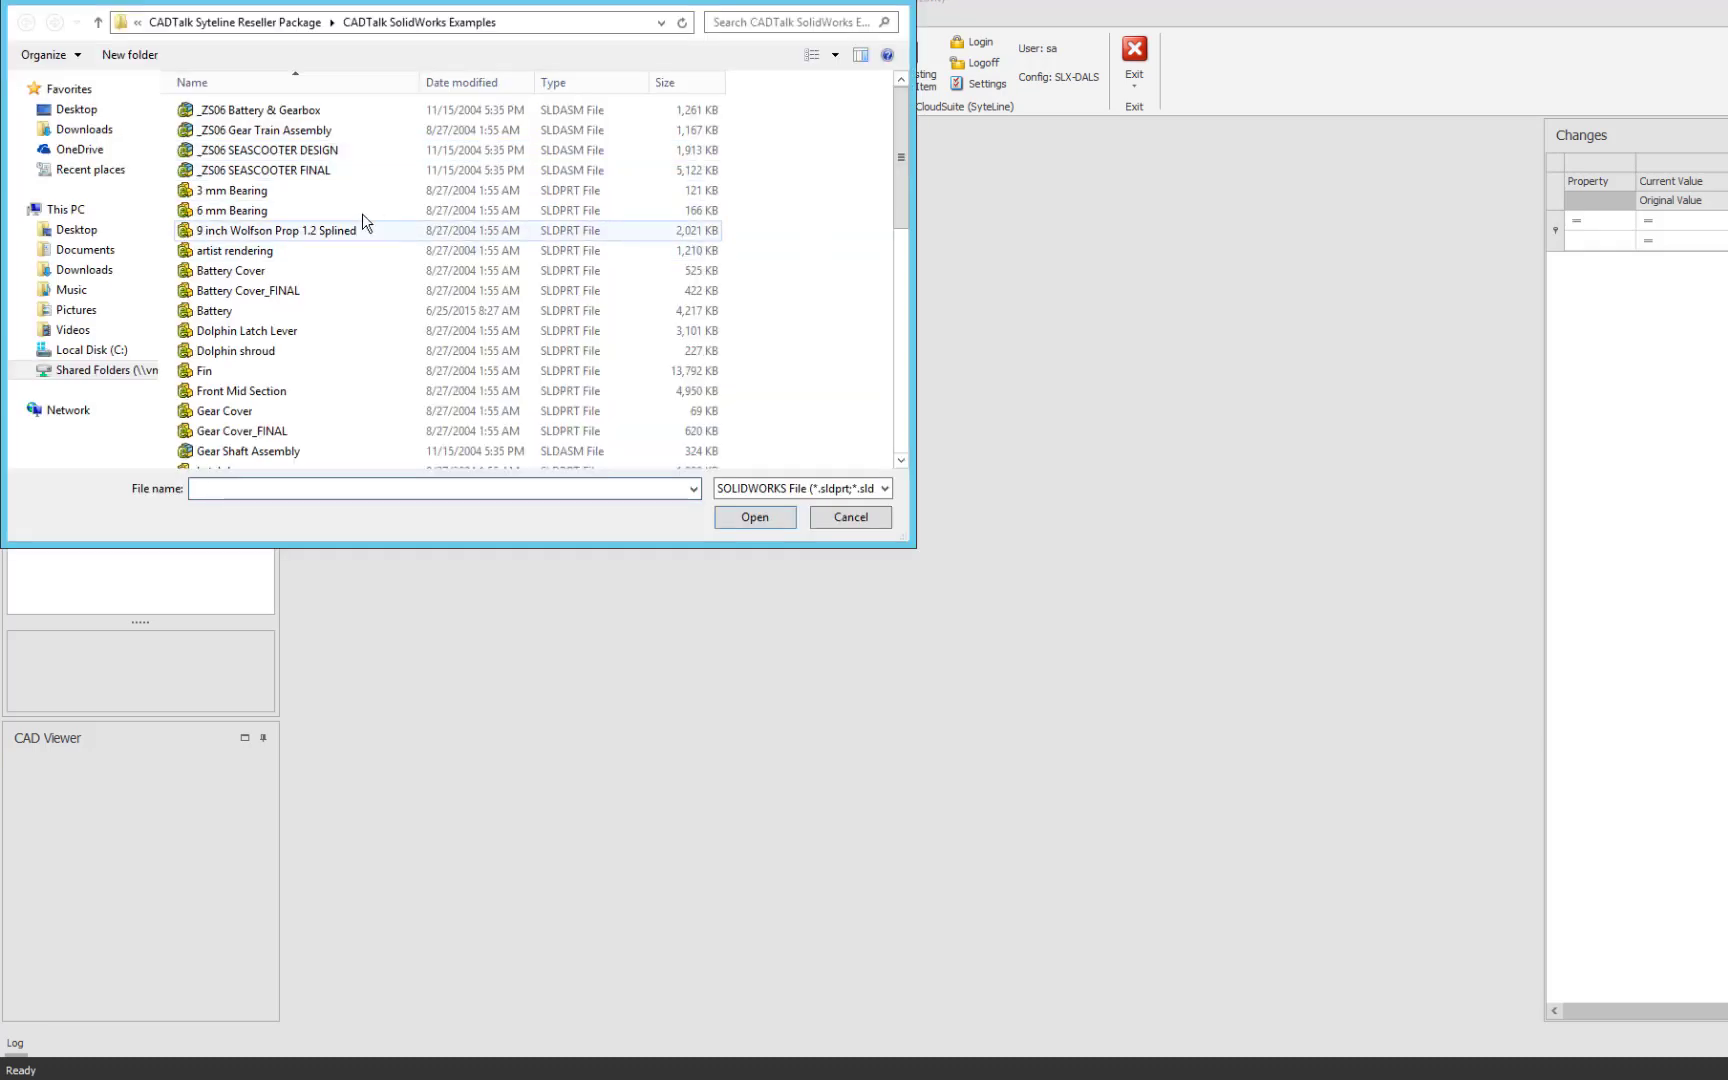
double_click(310, 172)
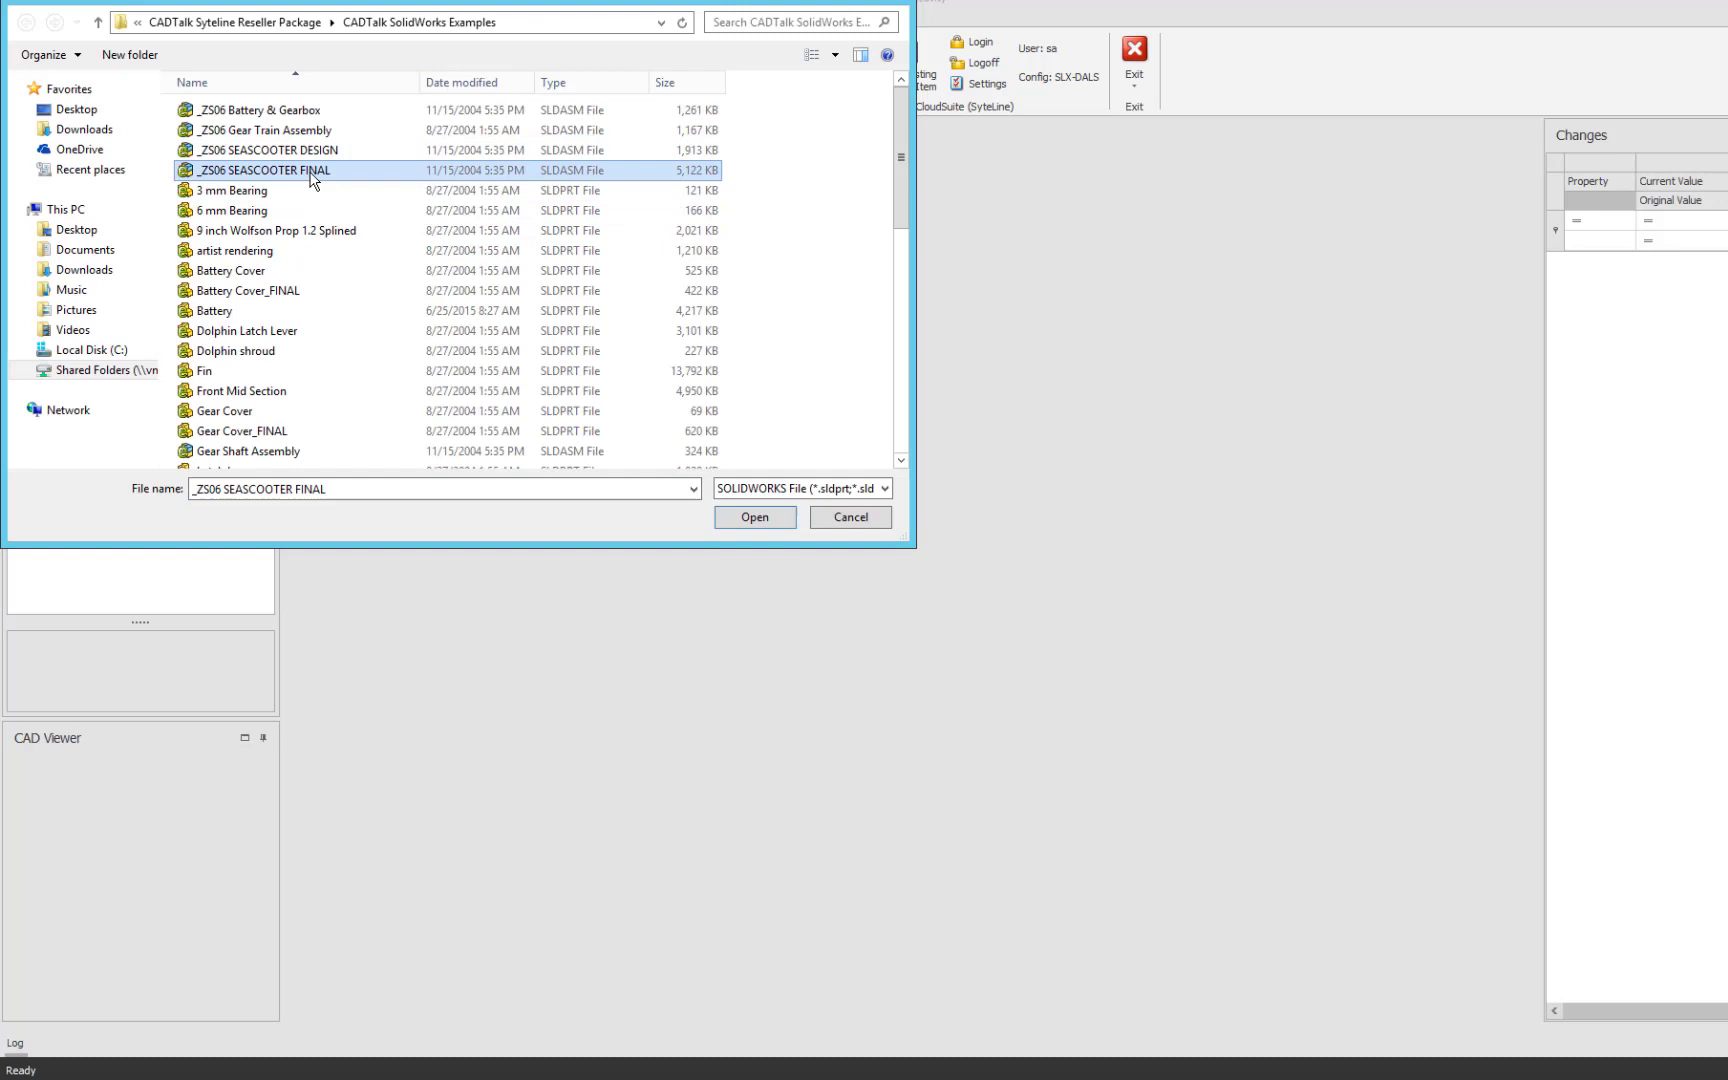
Step: Tick the Default BOM and confirm loading the ZS06-100 SEASCOOTER DOLPHIN structure
click(830, 451)
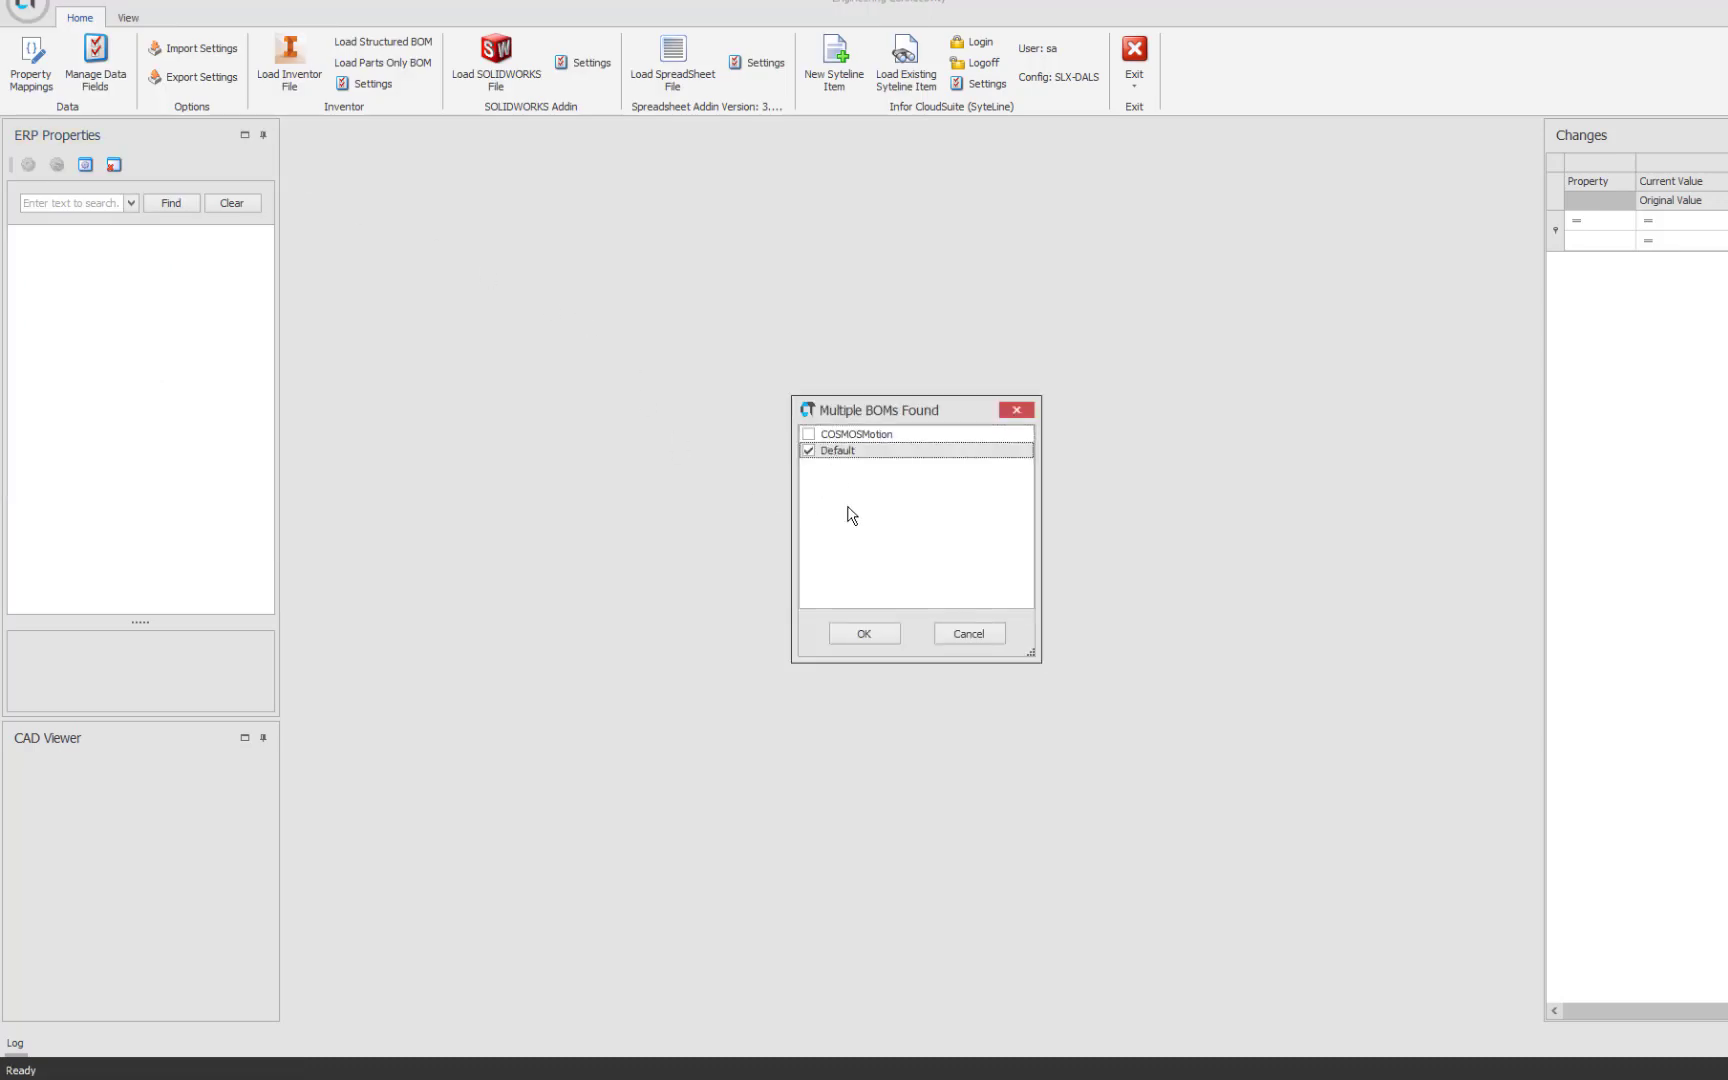
click(863, 632)
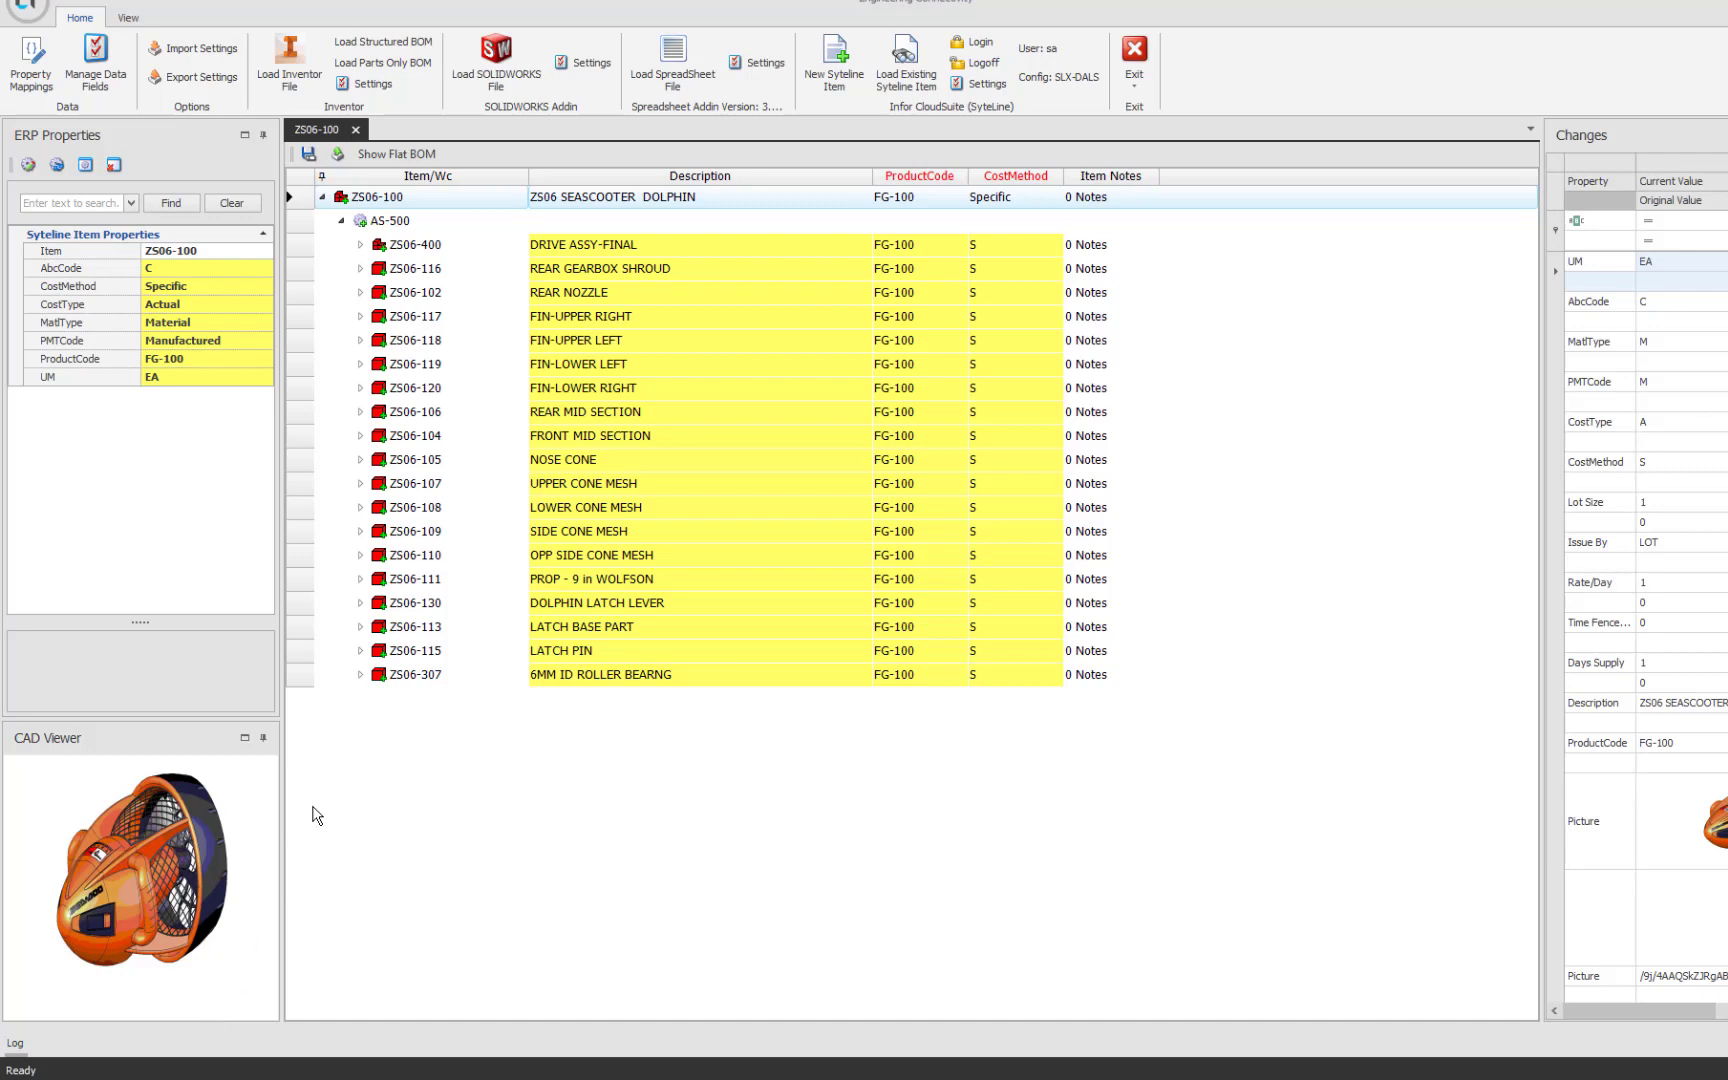
Step: Expand all BOM levels and inspect ZS06-310 GEAR TRAIN - 4 GEAR SETS and ZS06-302
right_click(304, 197)
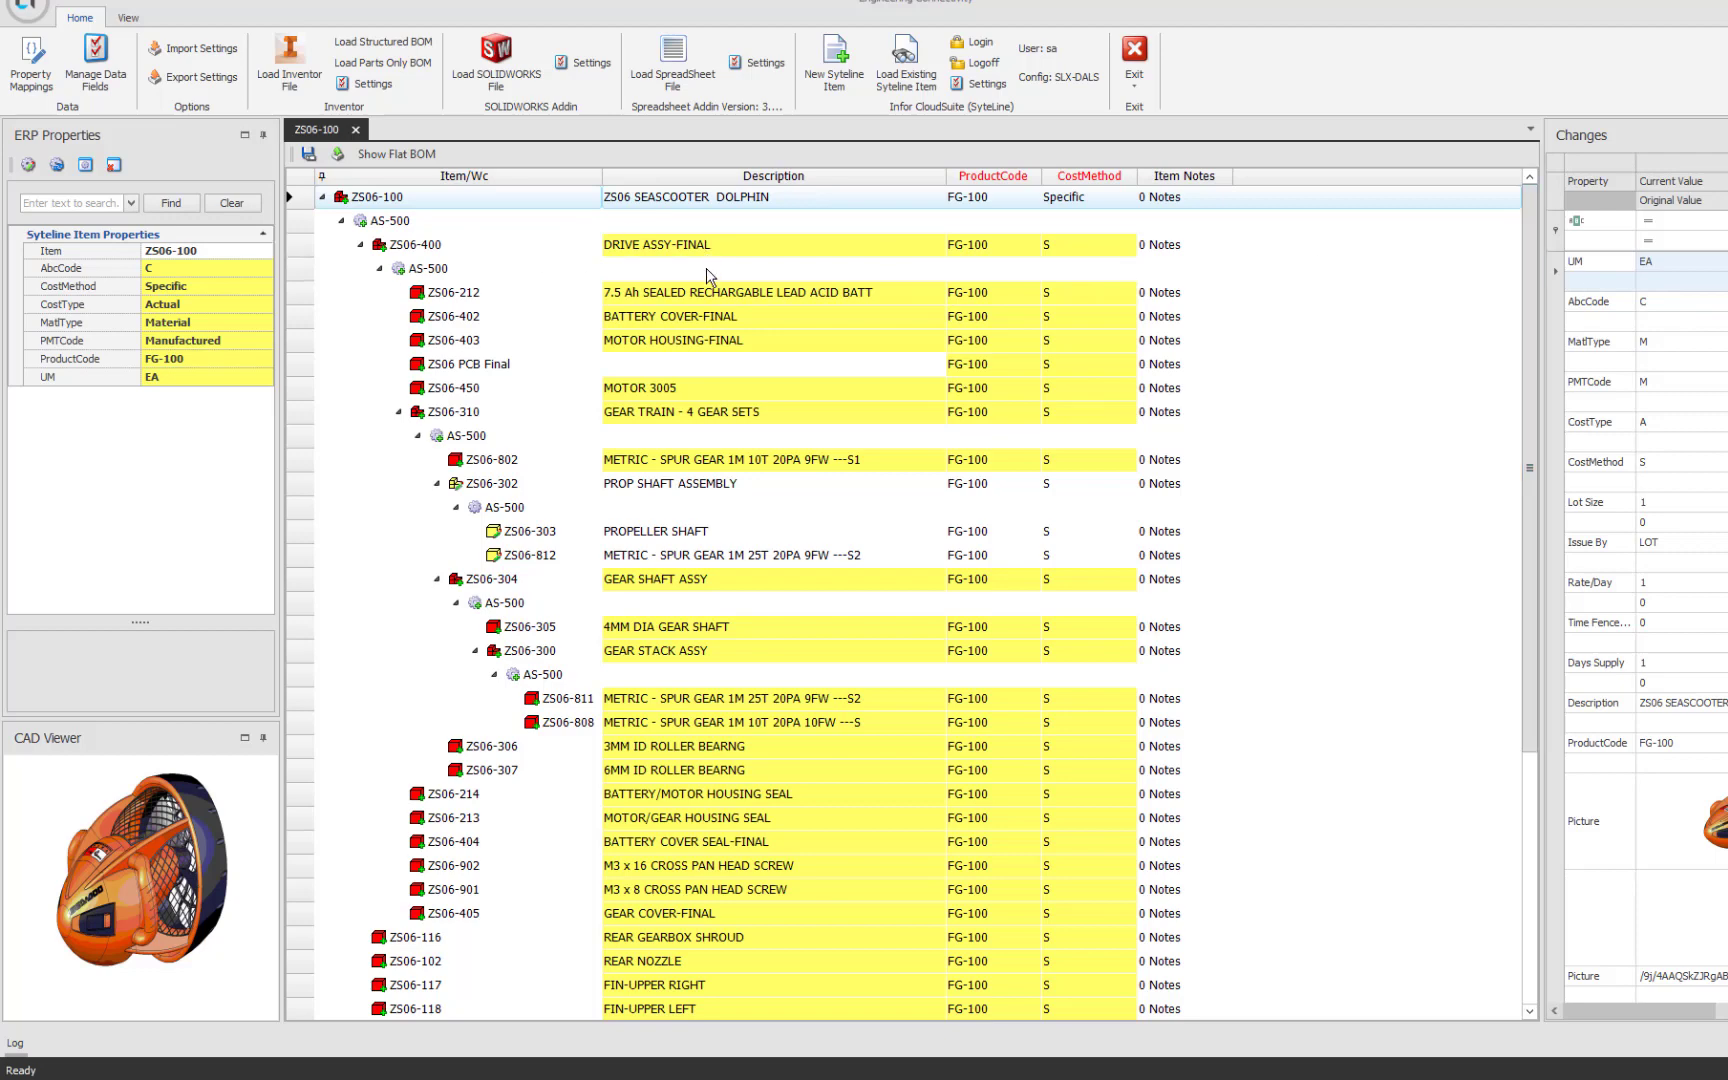
click(305, 413)
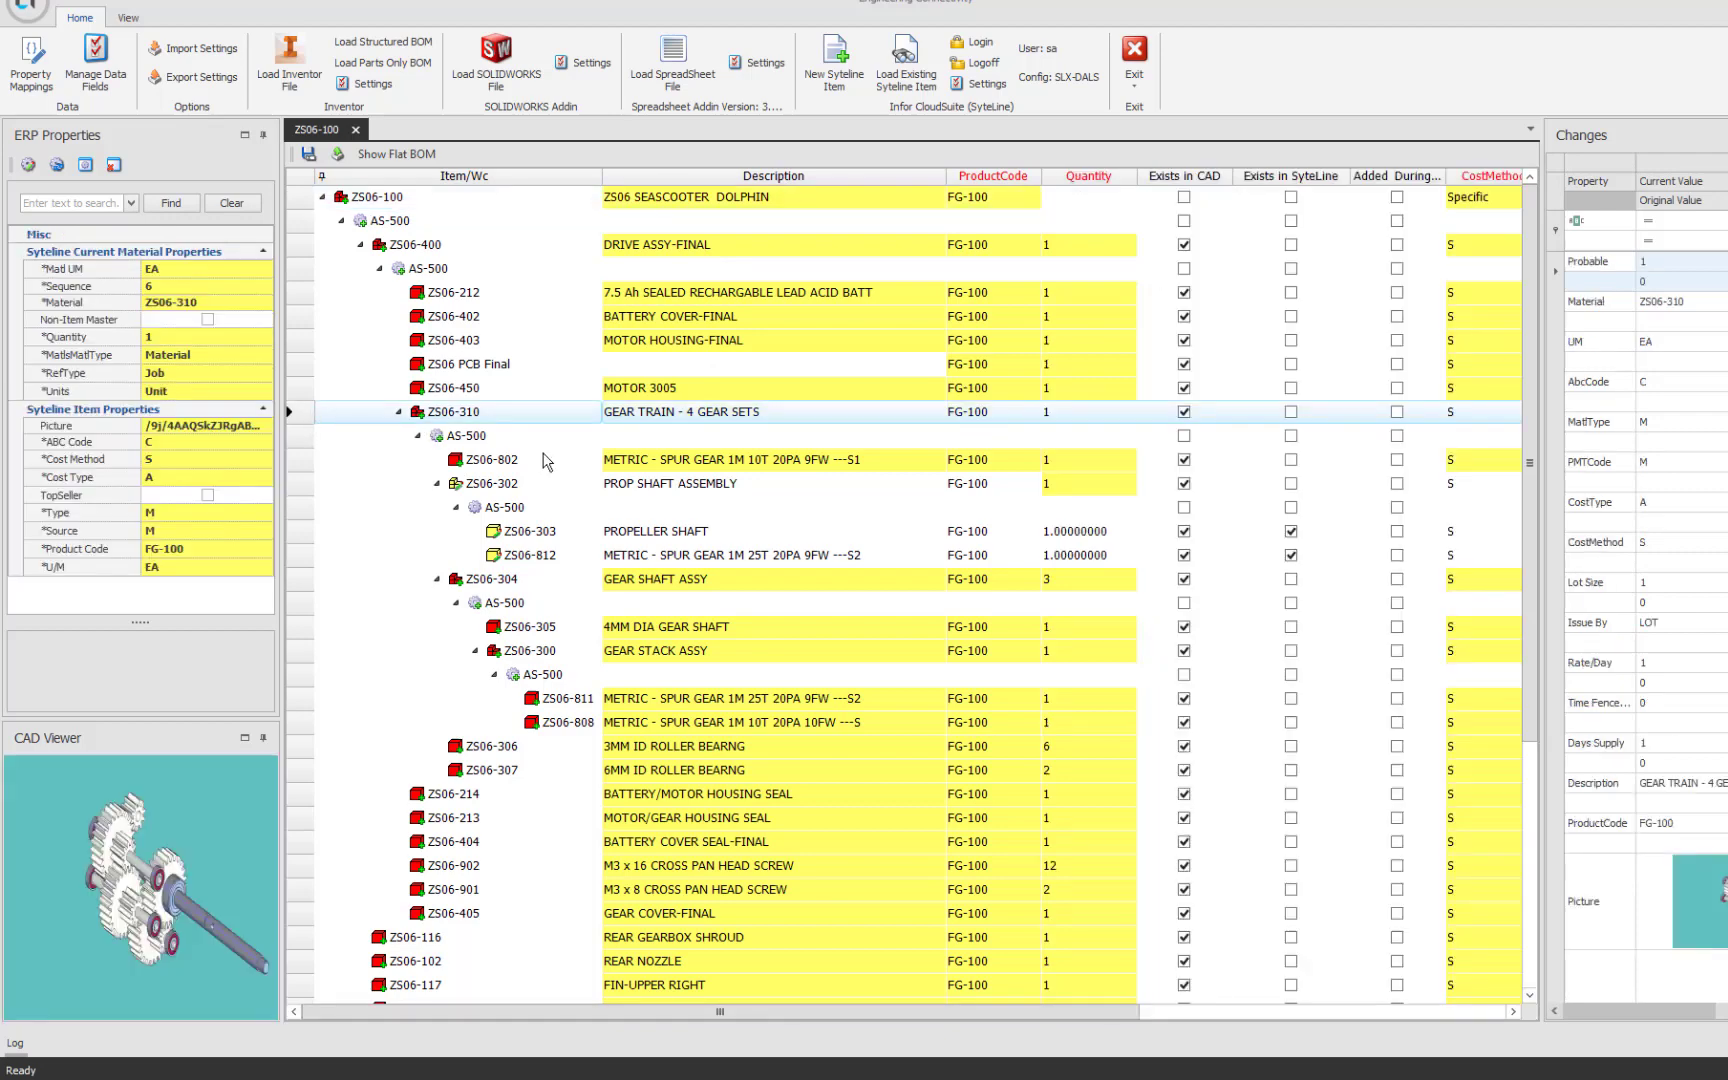
click(298, 484)
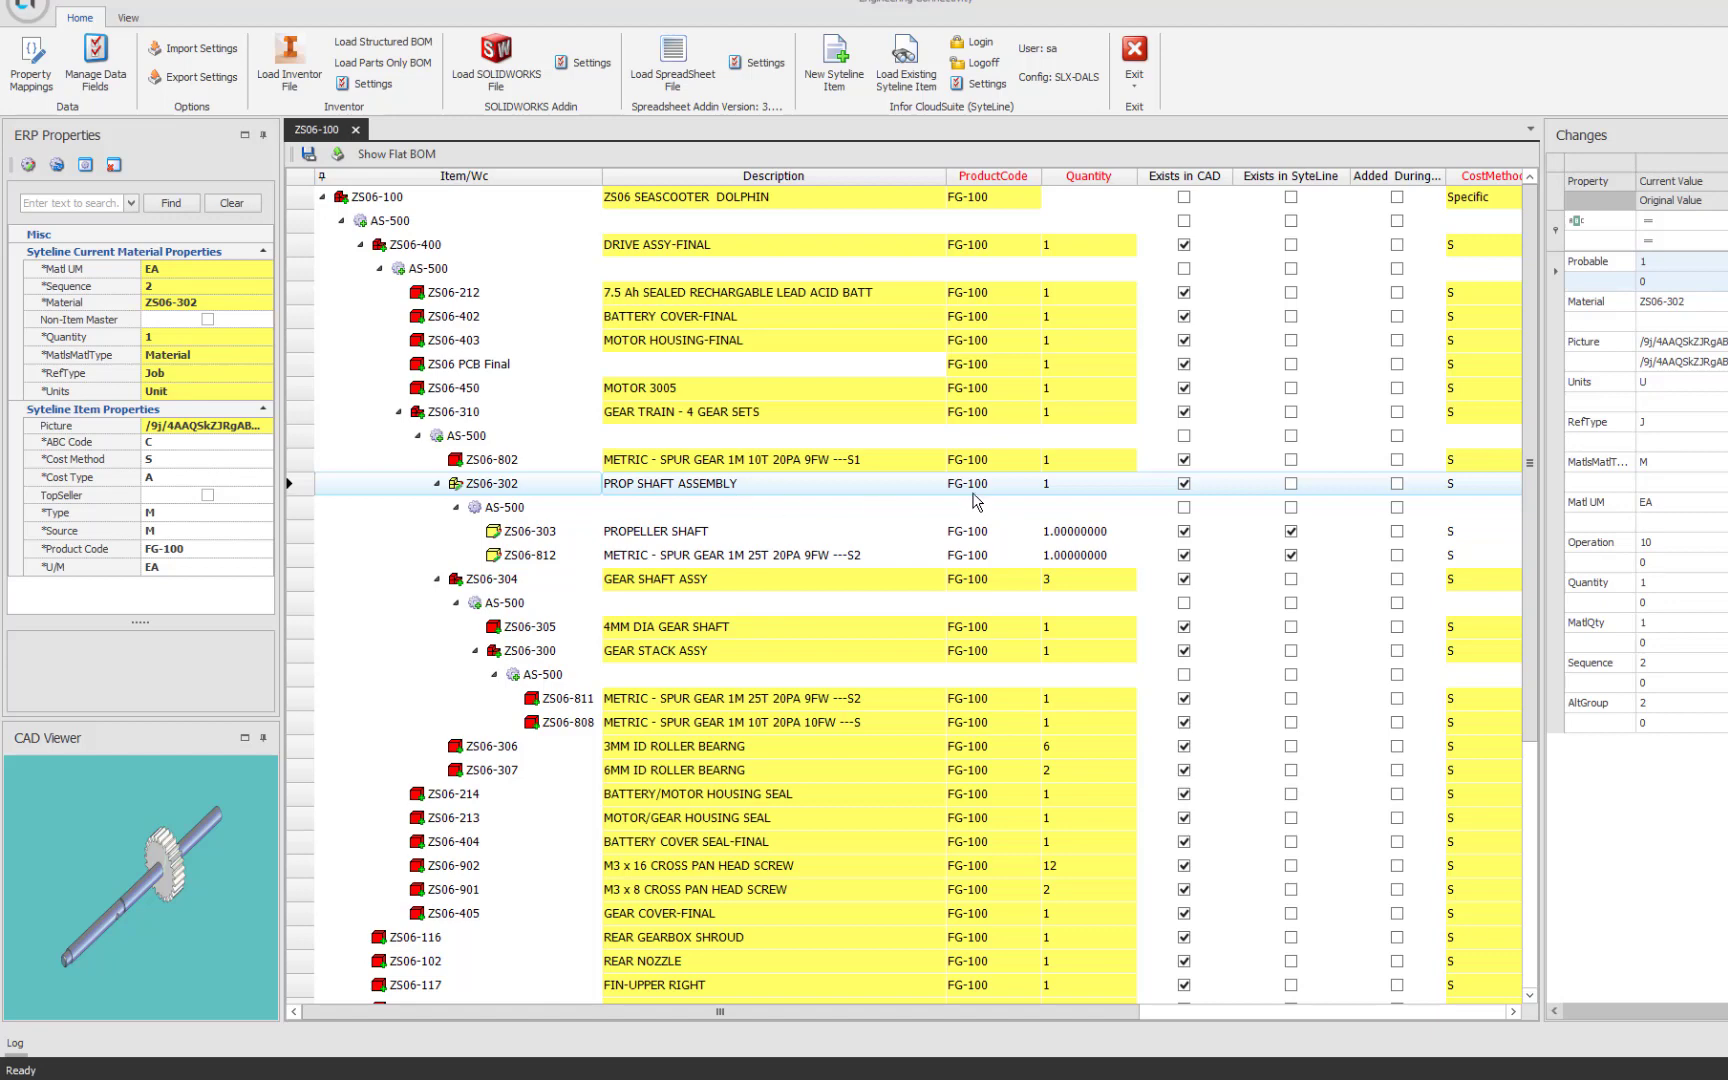
drag(1530, 306, 1528, 425)
scroll(1530, 426, down, 3)
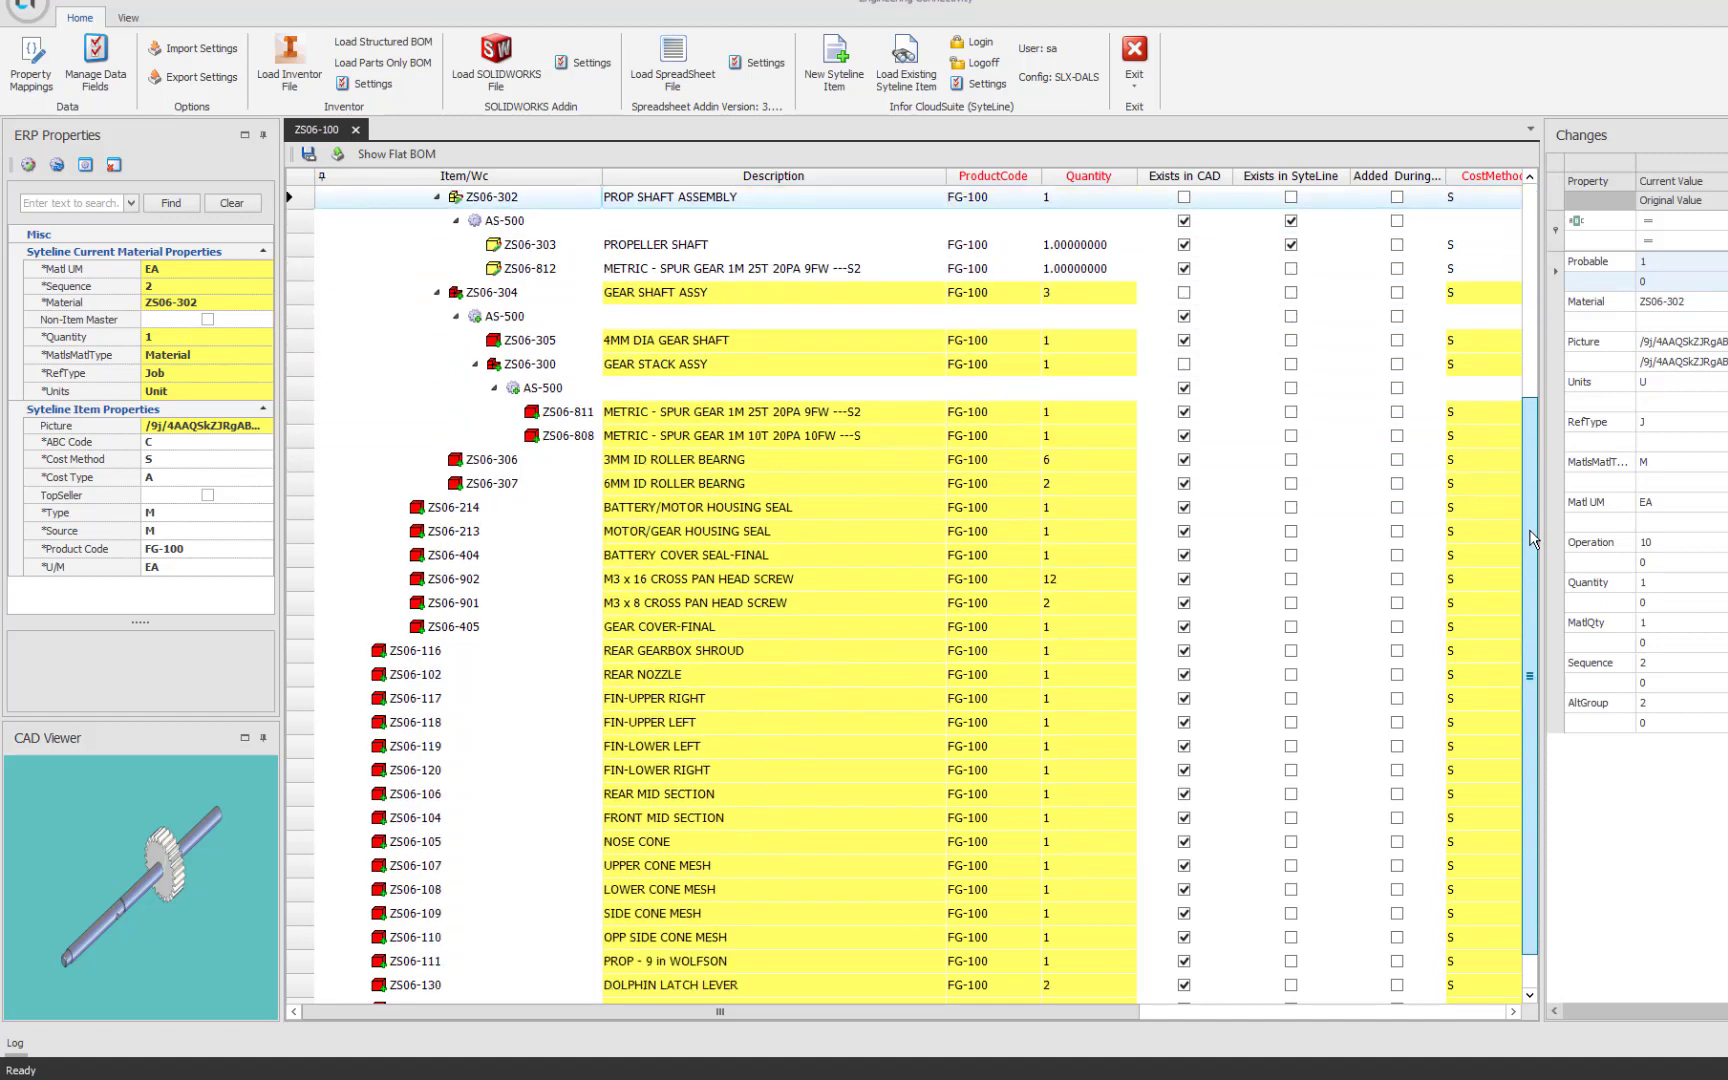
scroll(1565, 325, up, 3)
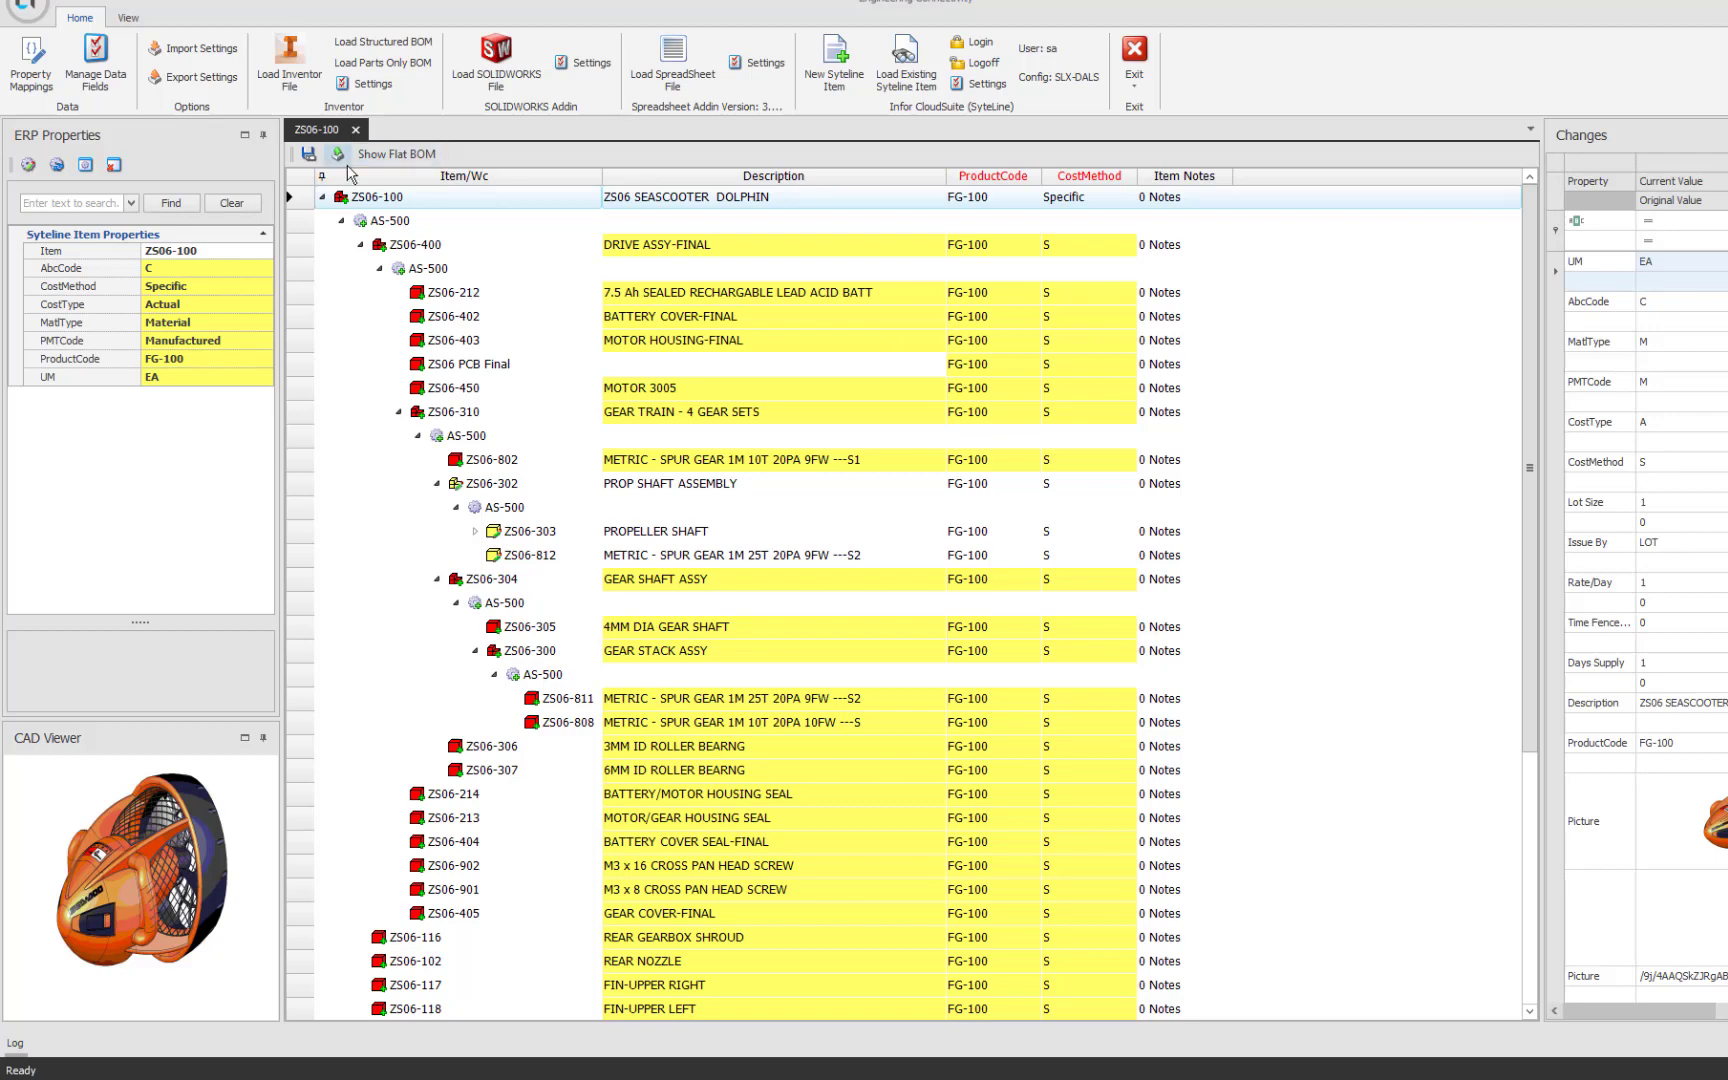
Step: Save the ZS06-100 SEASCOOTER DOLPHIN BOM from the grid into SyteLine
click(305, 157)
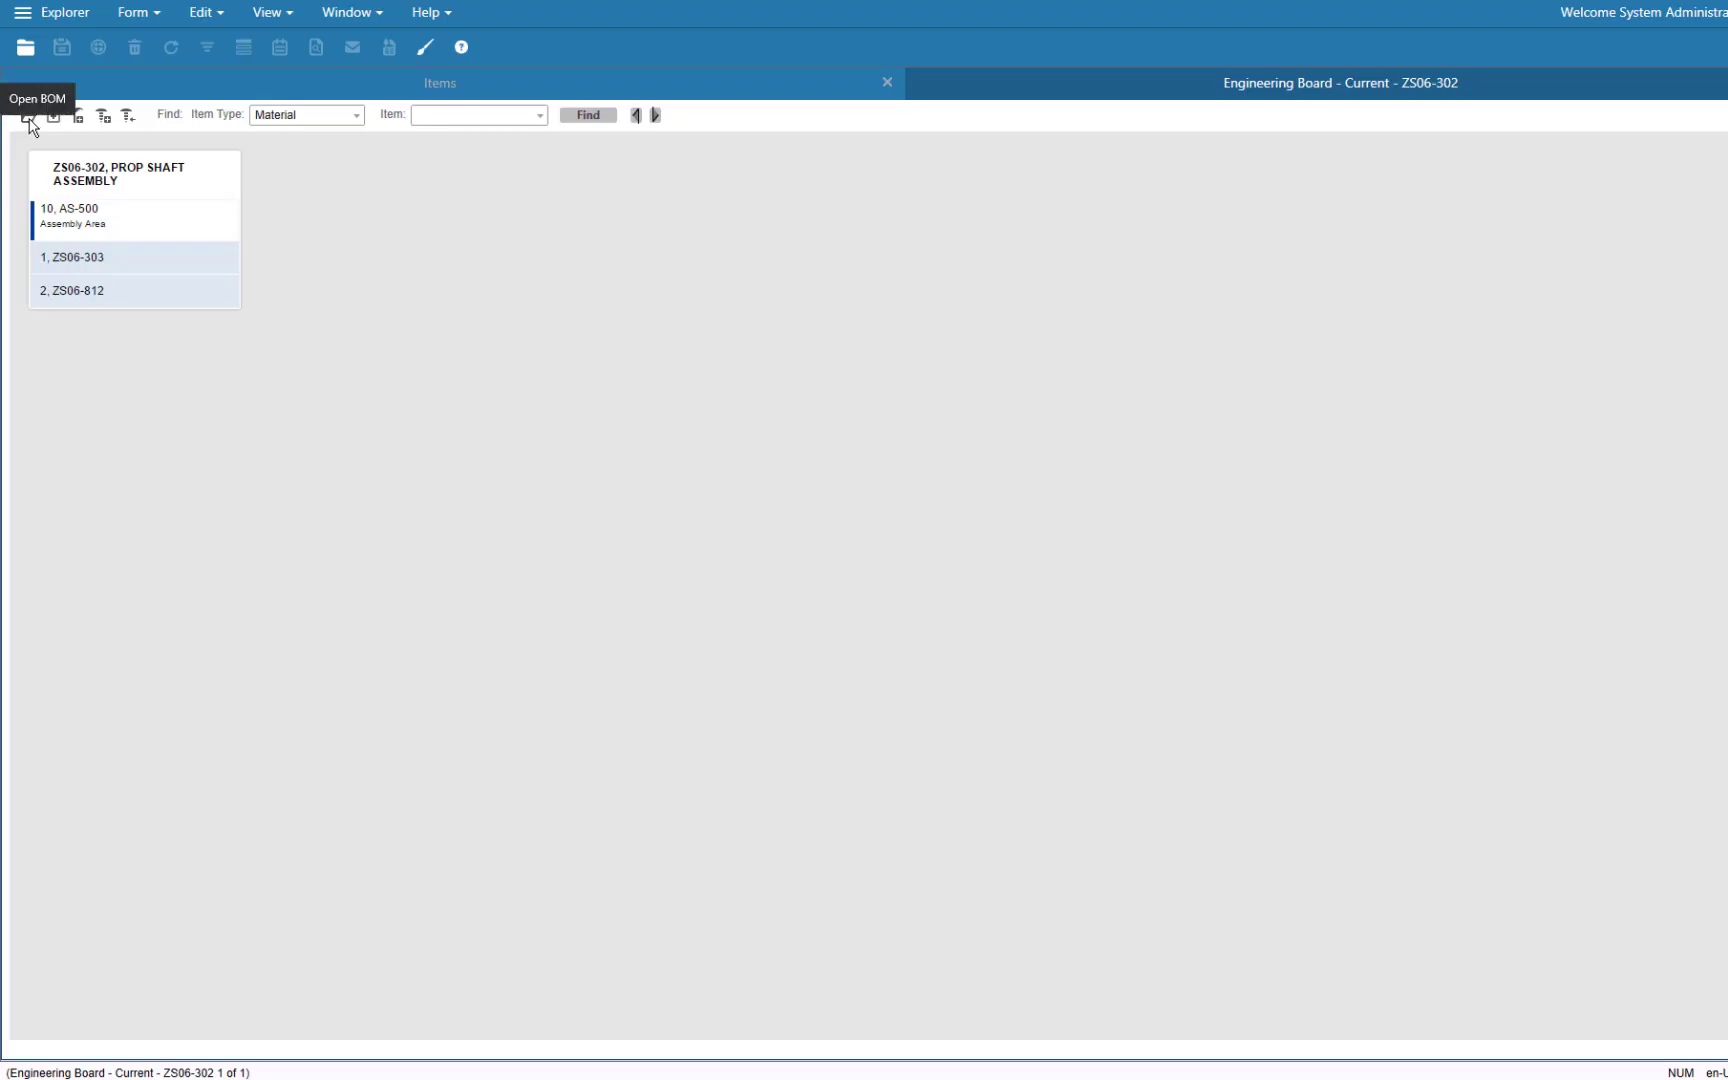
Step: Open the ZS06-100 BOM on the Engineering Board instead of ZS06-302
click(28, 116)
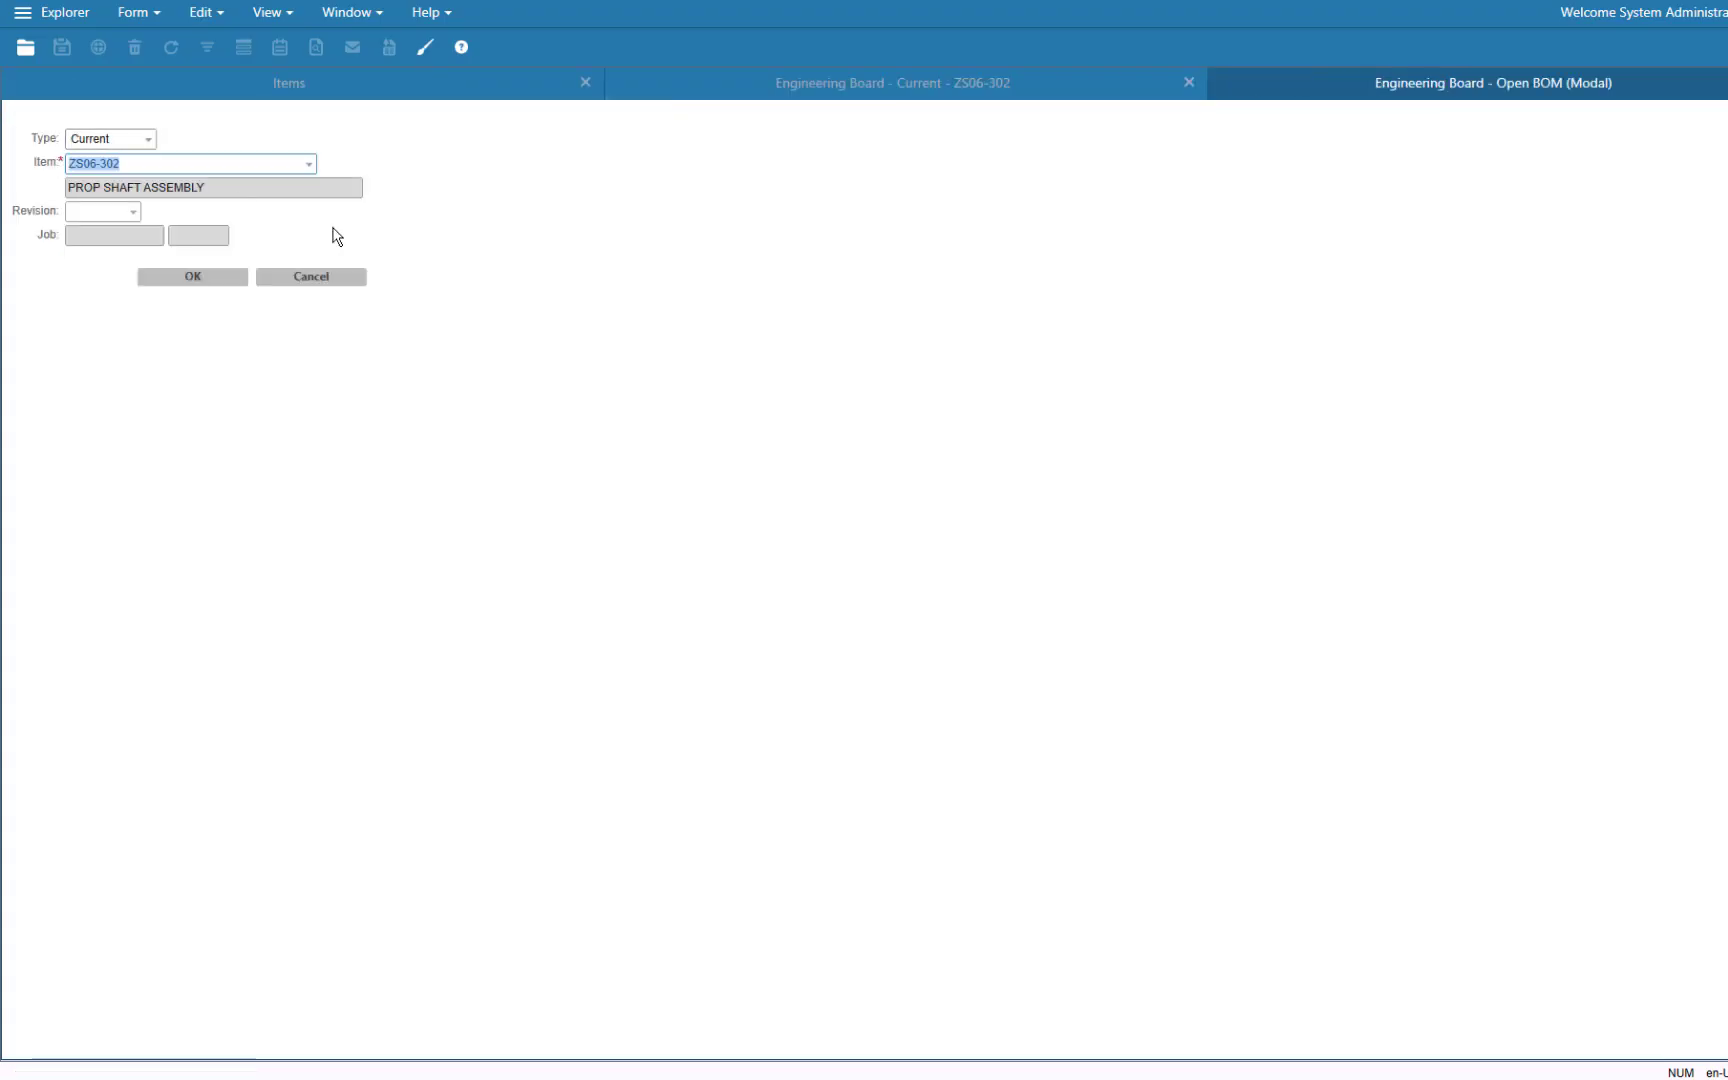
click(101, 163)
drag(101, 163, 143, 163)
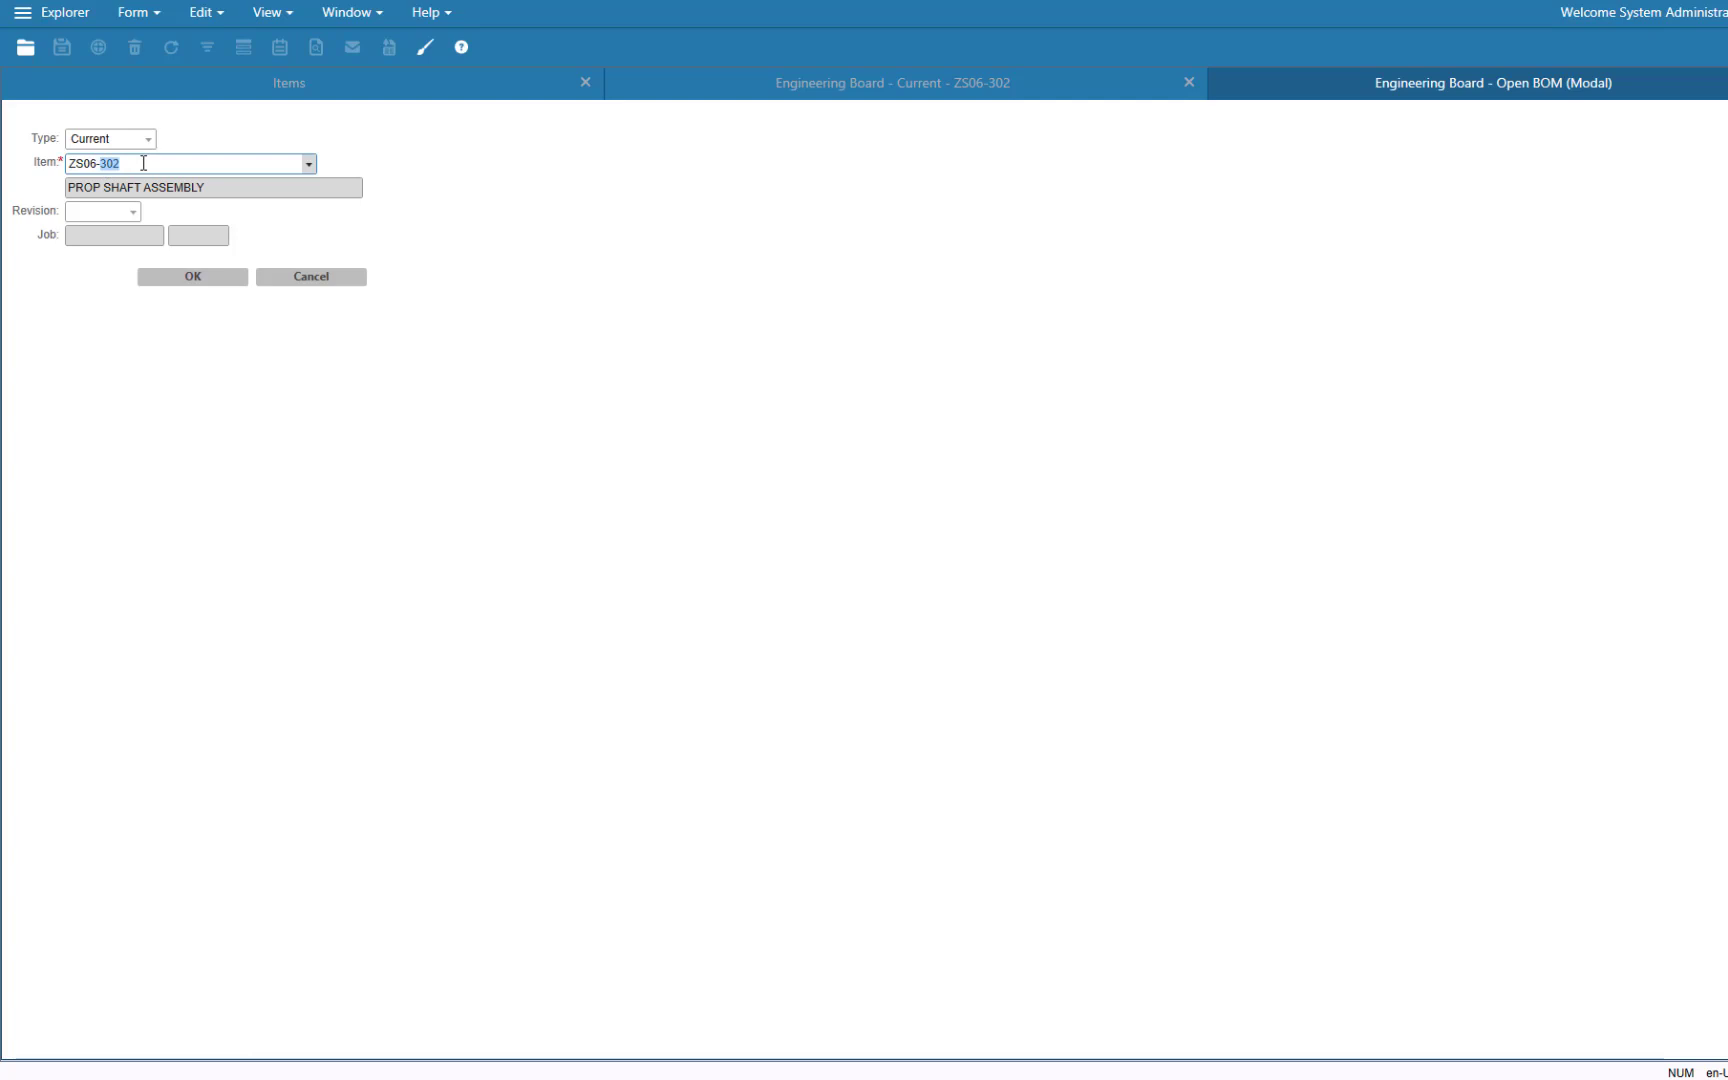
text(100)
click(212, 279)
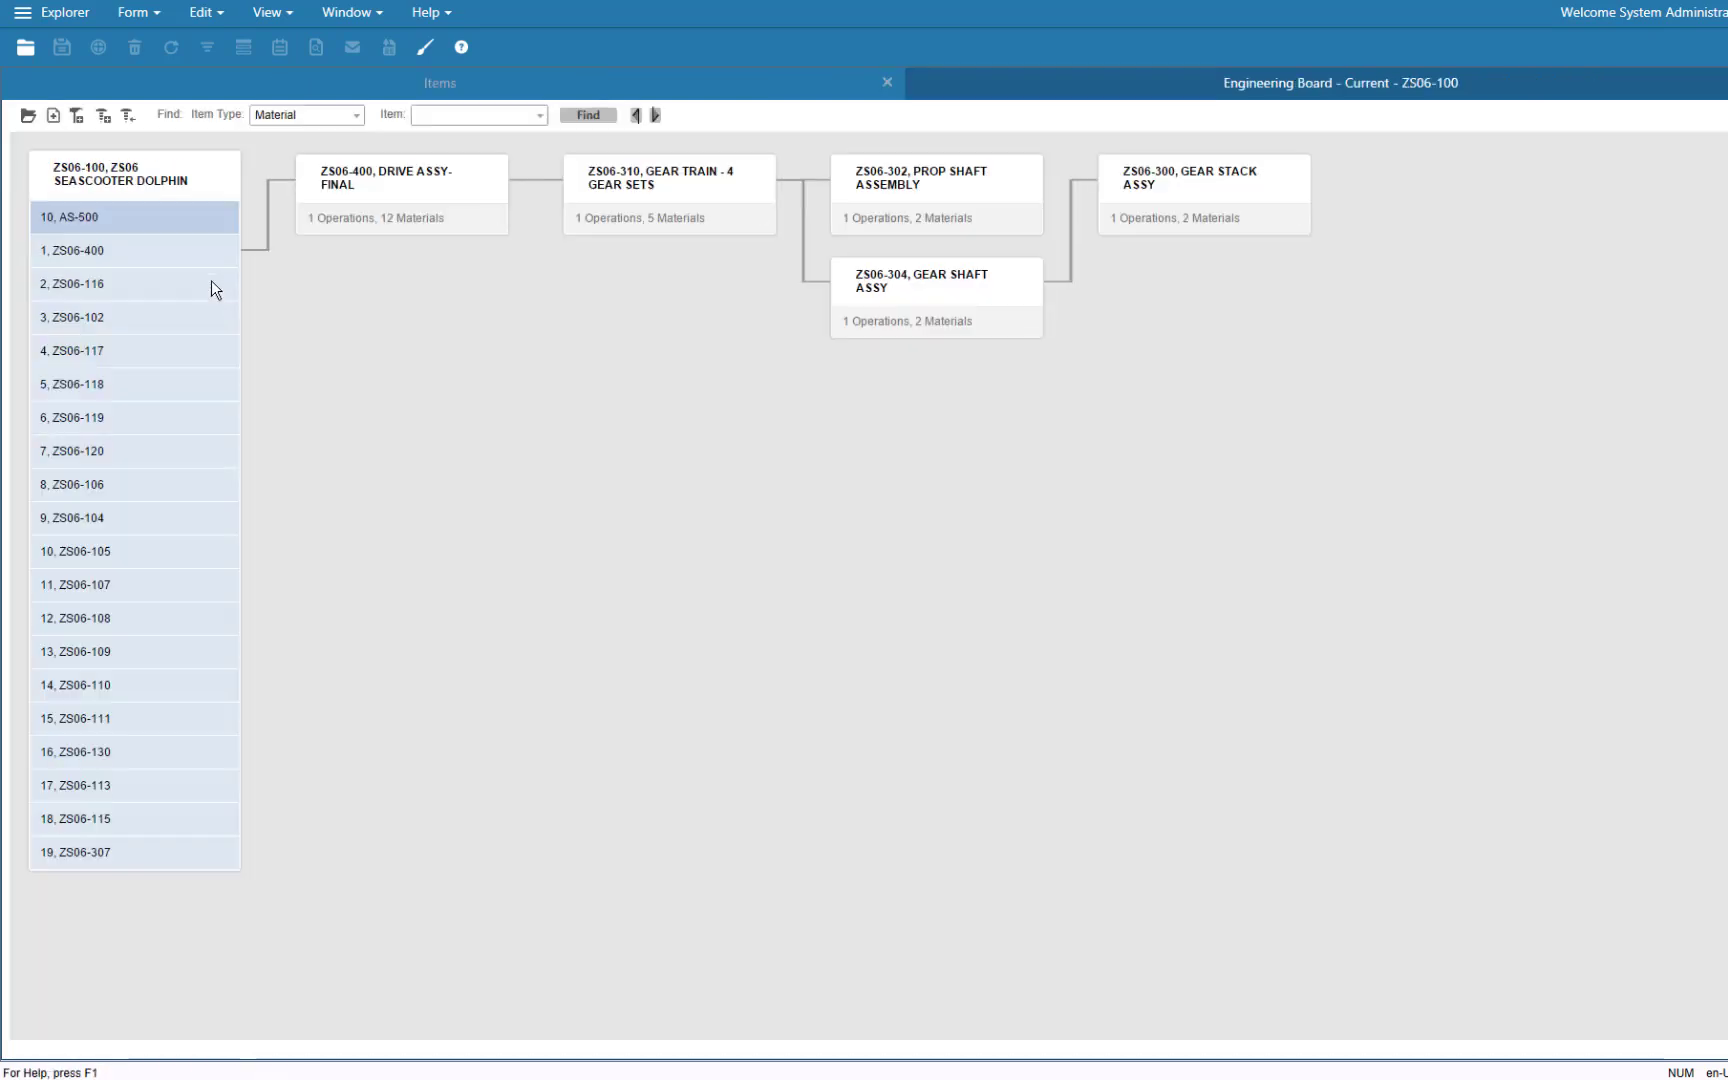
Step: Expand the materials of ZS06-400, ZS06-304, ZS06-310, ZS06-302 and ZS06-300
click(473, 225)
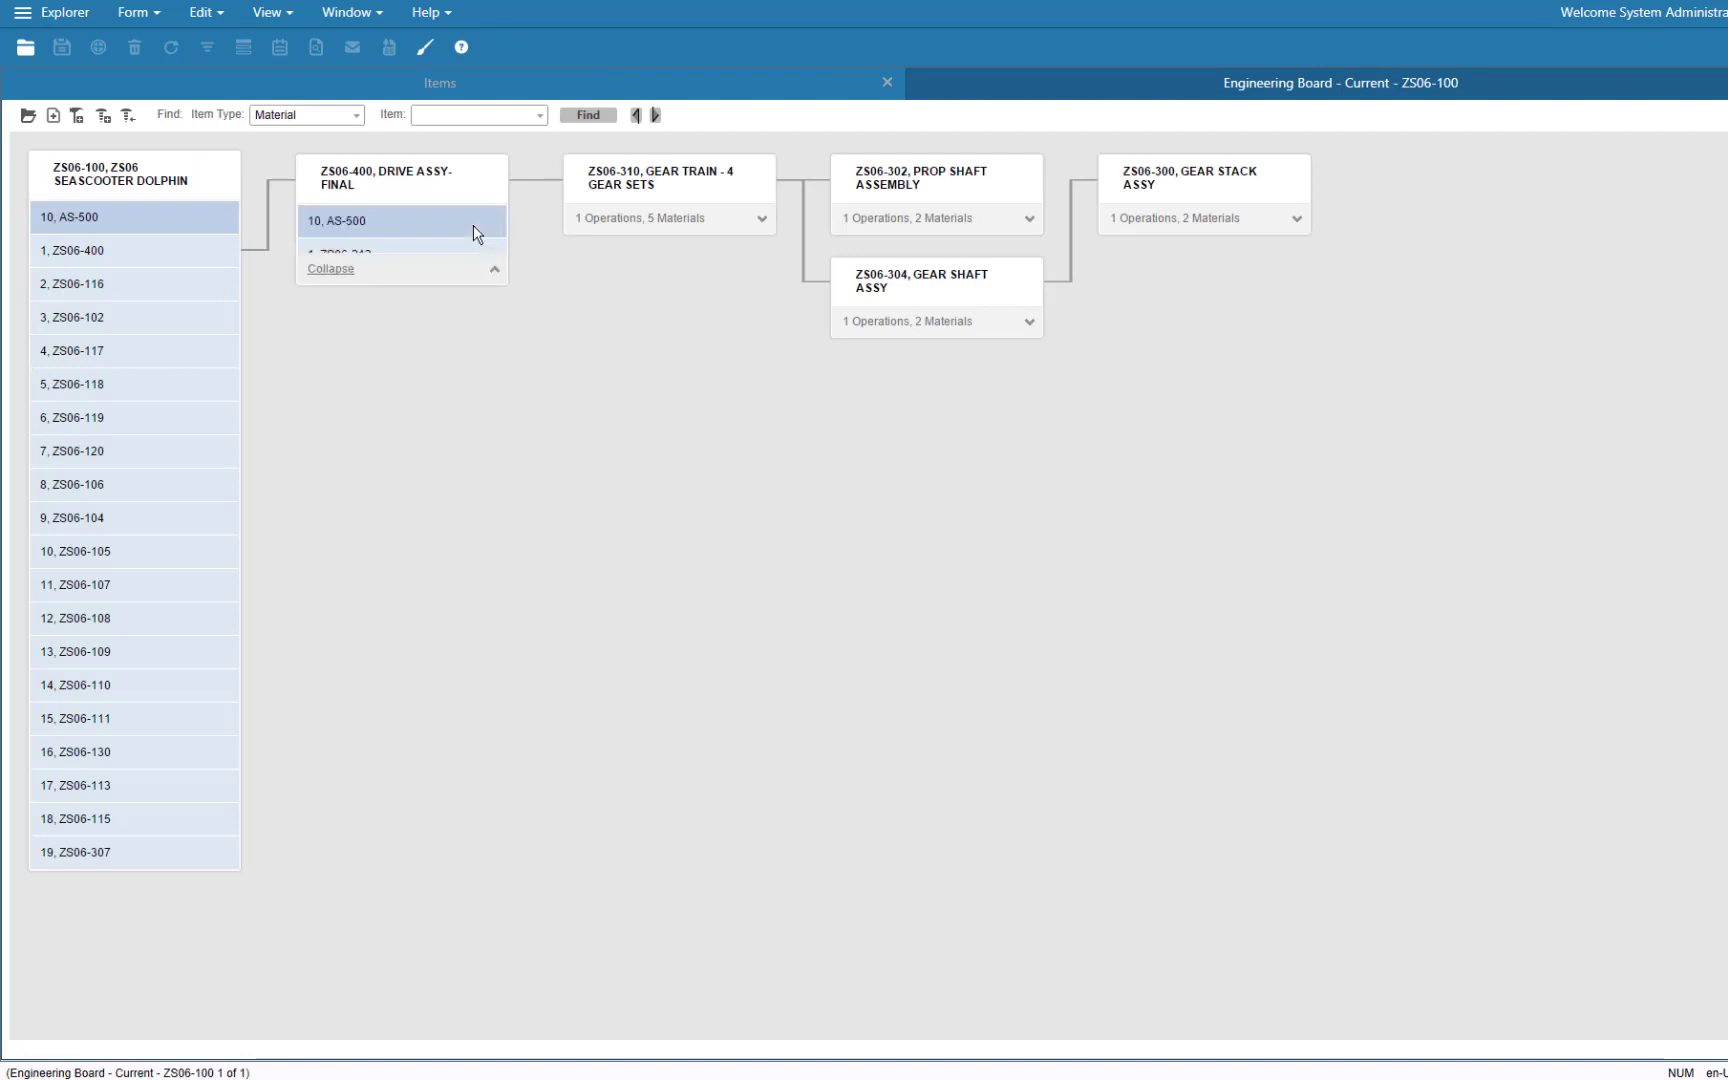
click(1012, 330)
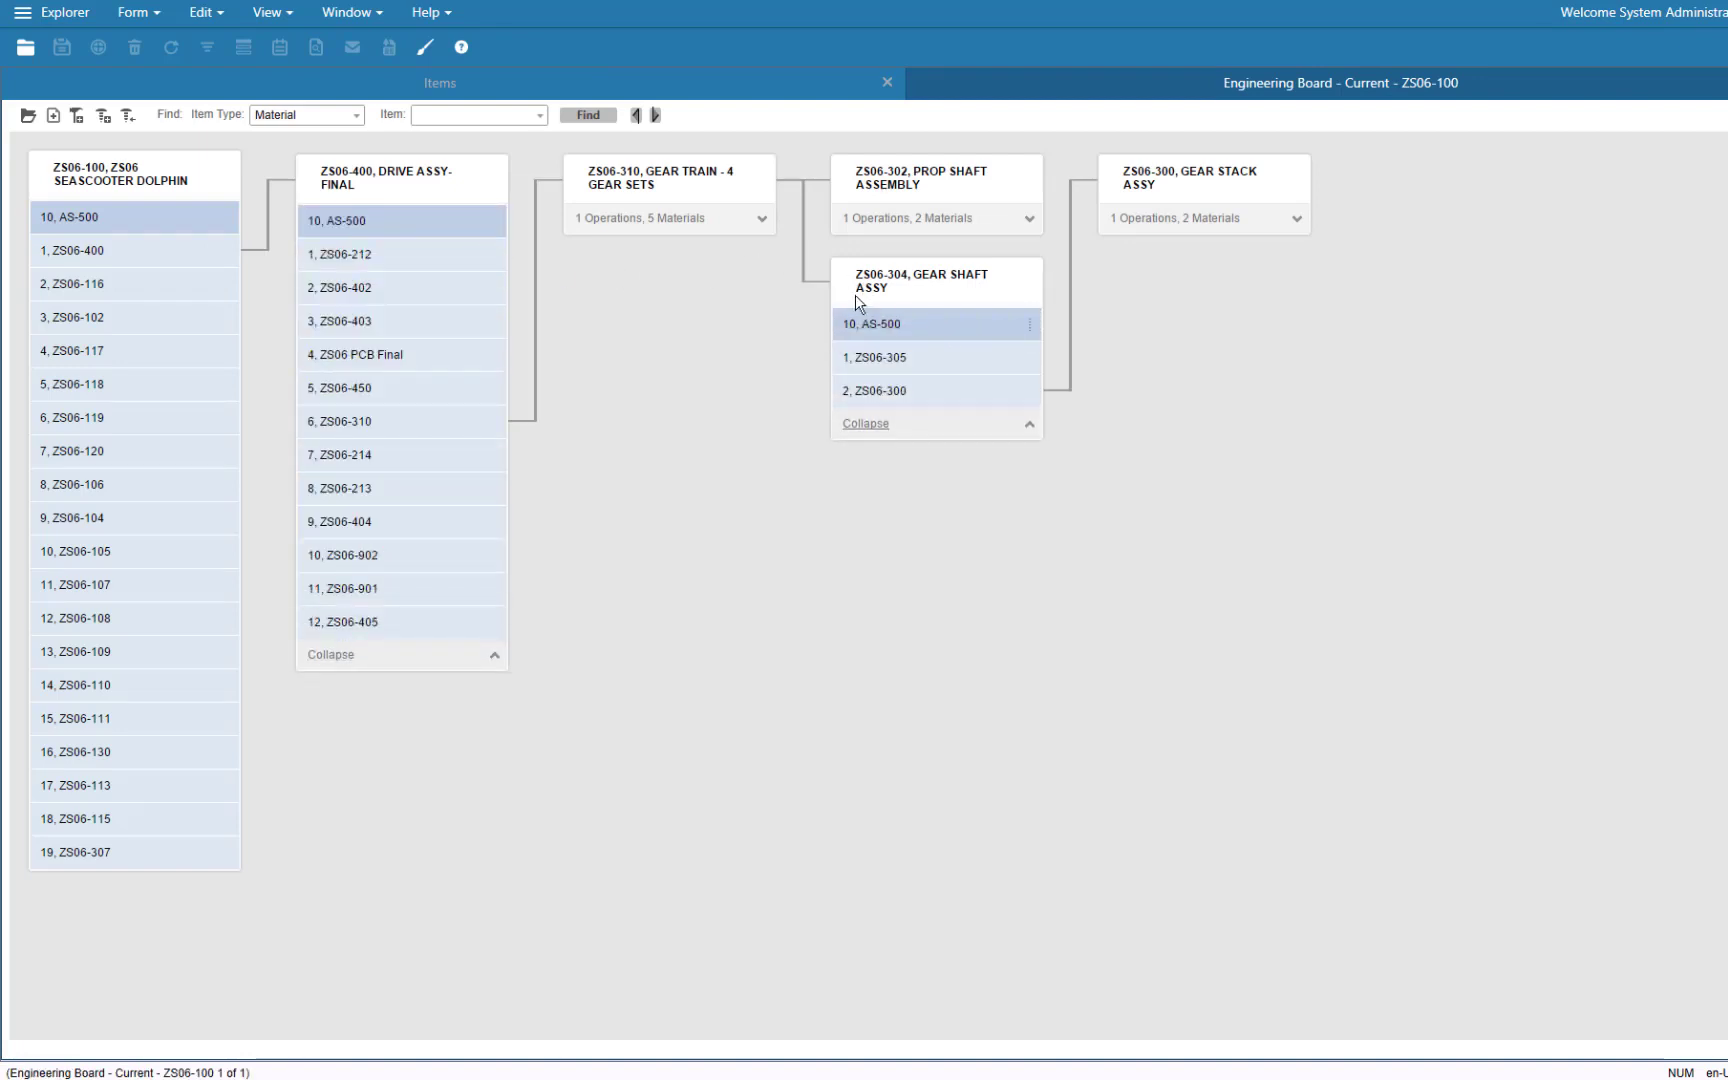
click(730, 220)
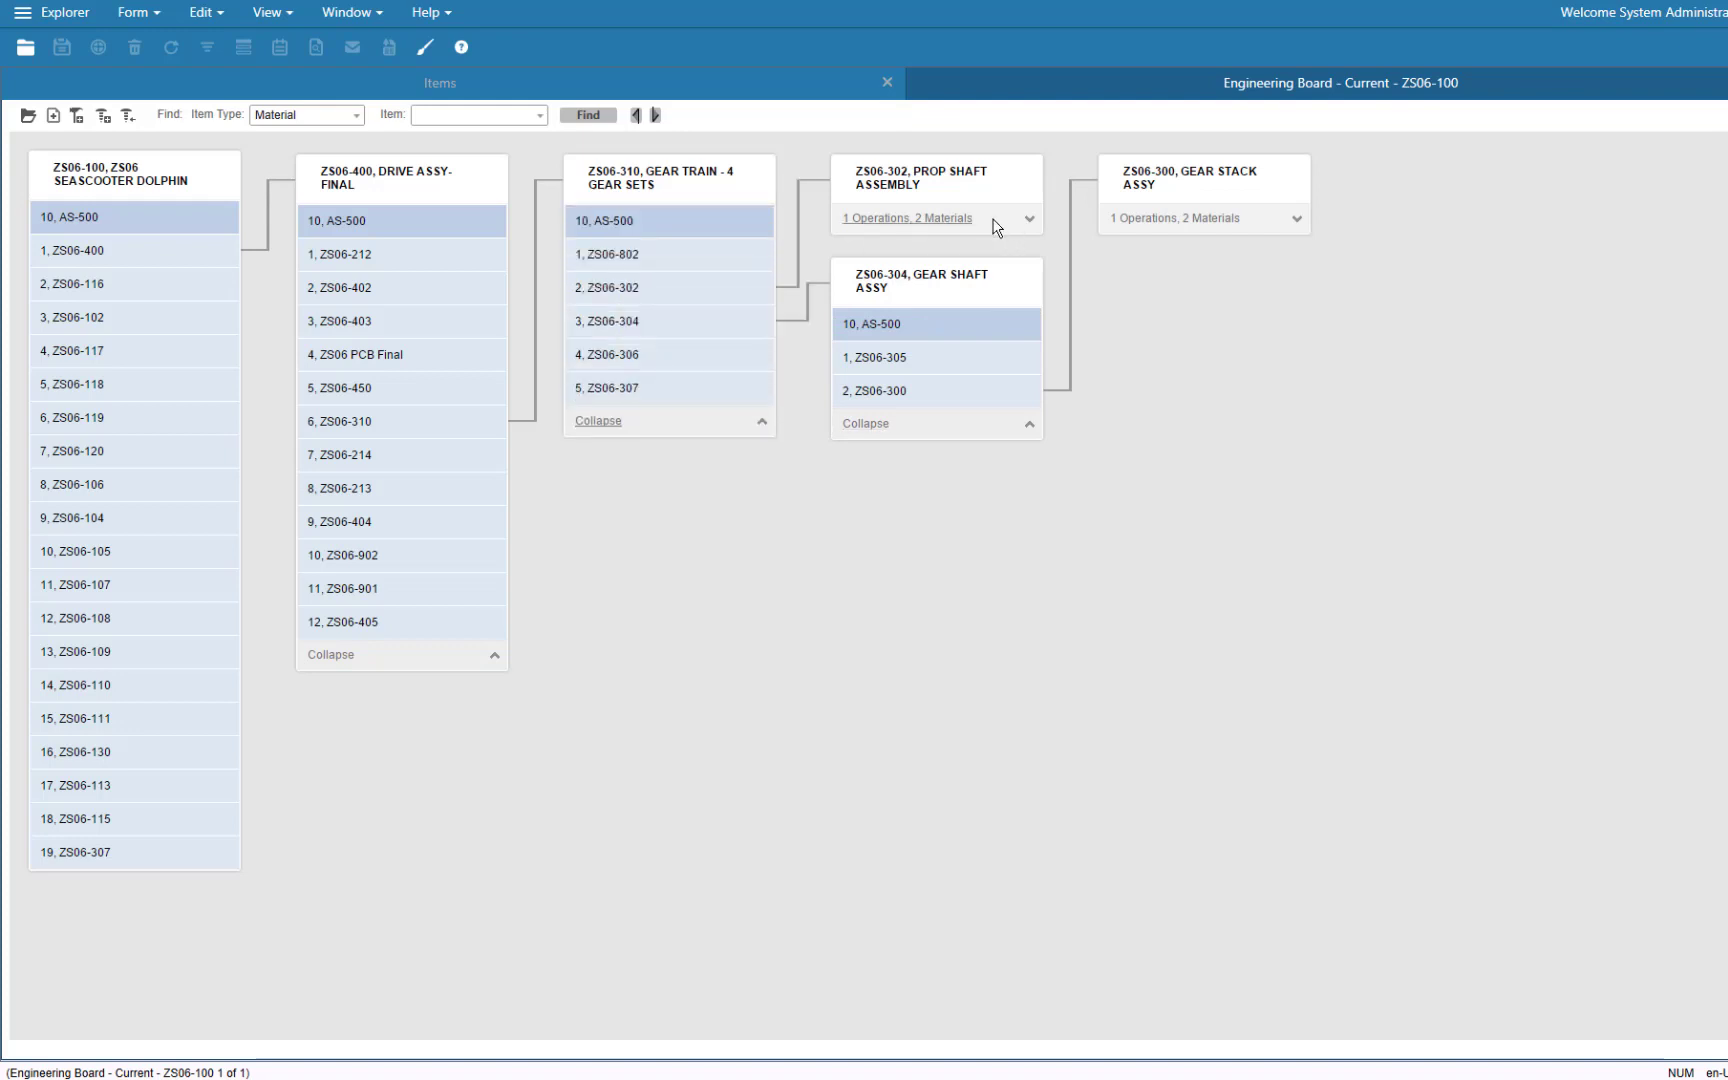
click(997, 220)
click(1252, 222)
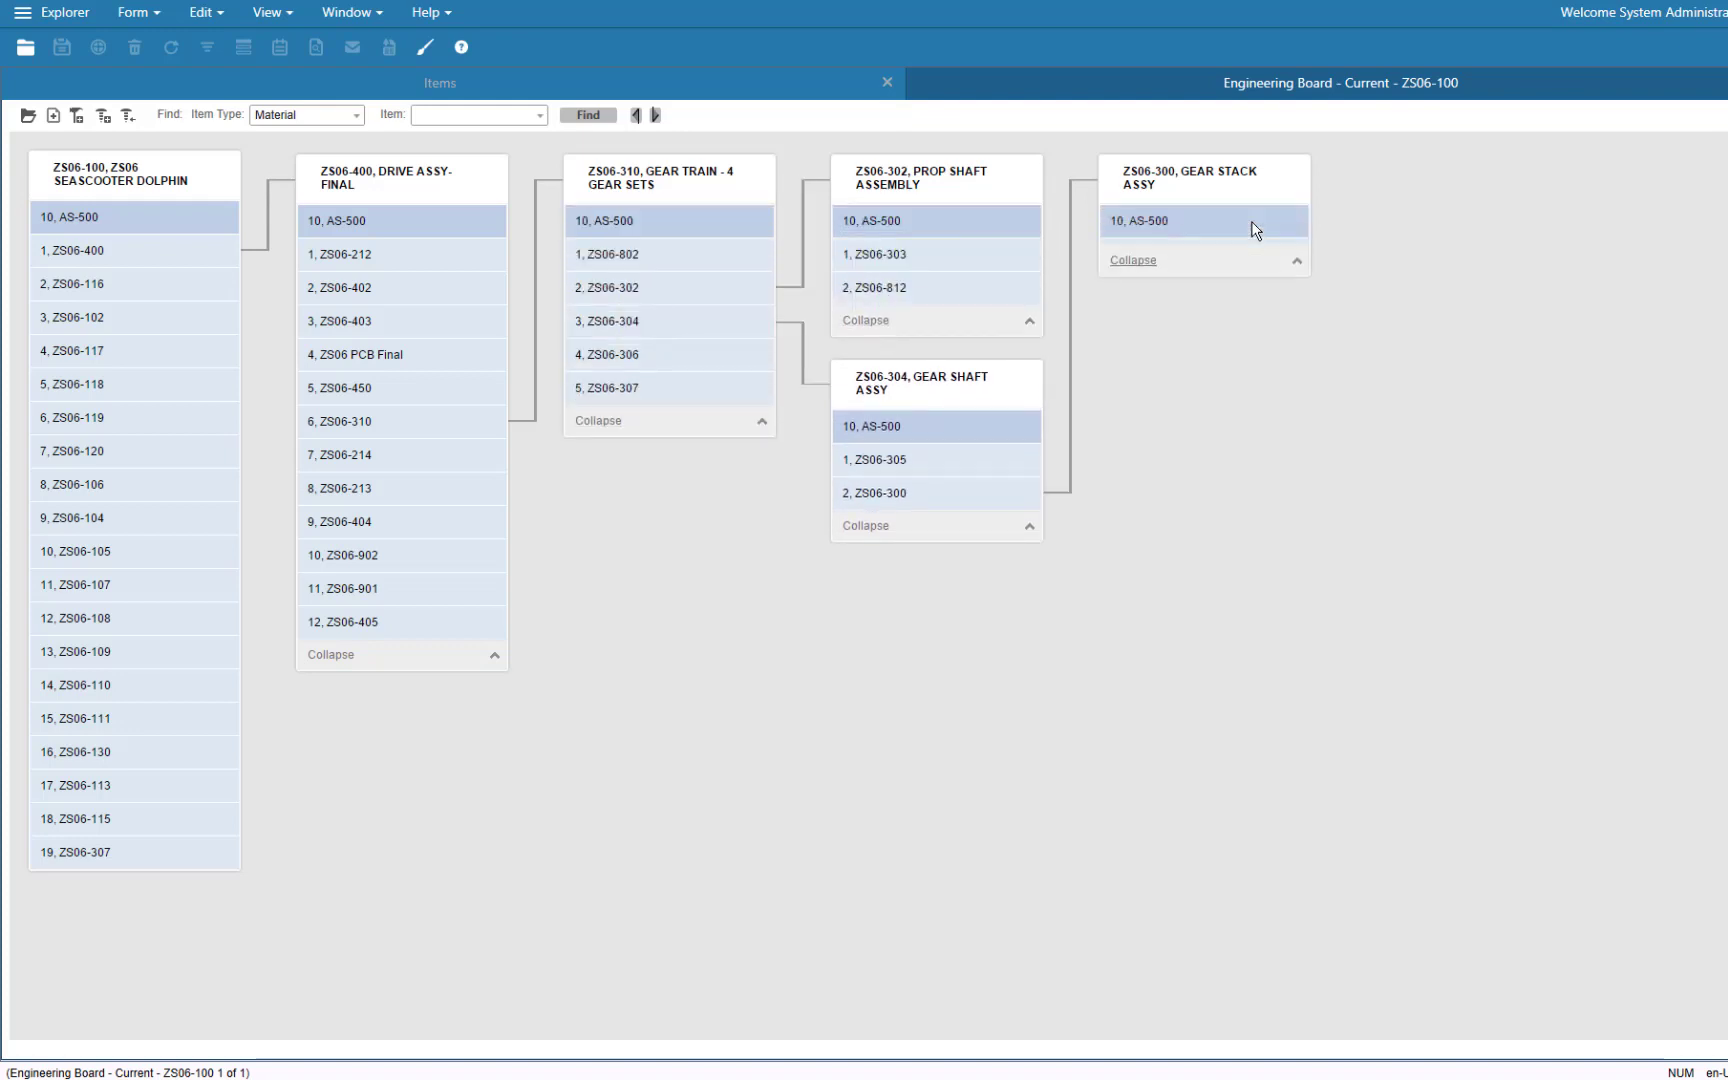